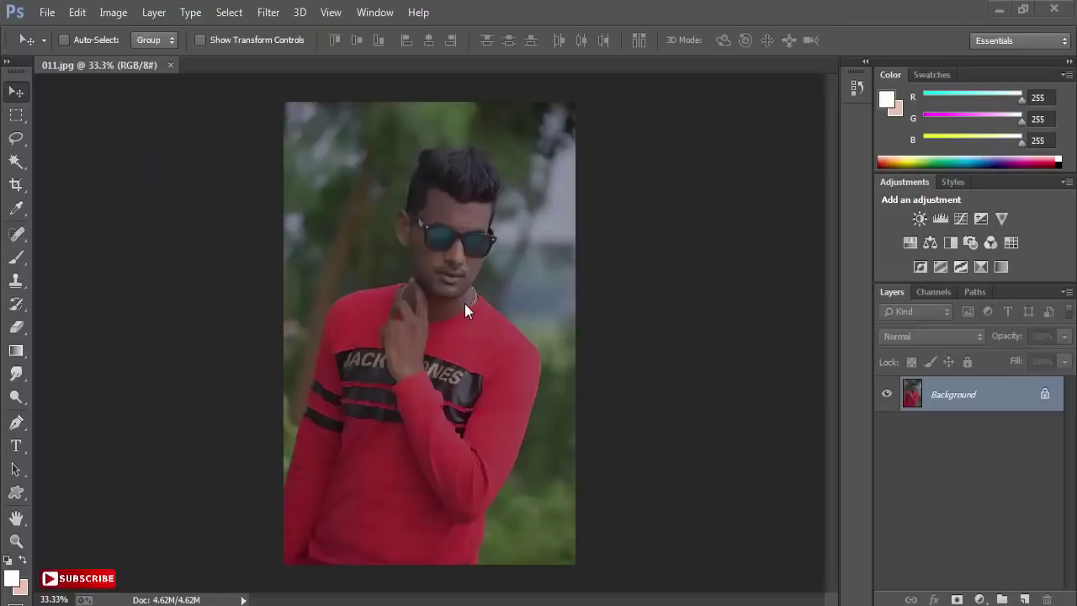
Switch to the Pen tool, zoom in on the lower shirt sleeve, and place the first anchor point
{"action": "left_click", "coordinate": [17, 425]}
{"action": "scroll", "coordinate": [317, 476], "scroll_direction": "up", "scroll_amount": 3}
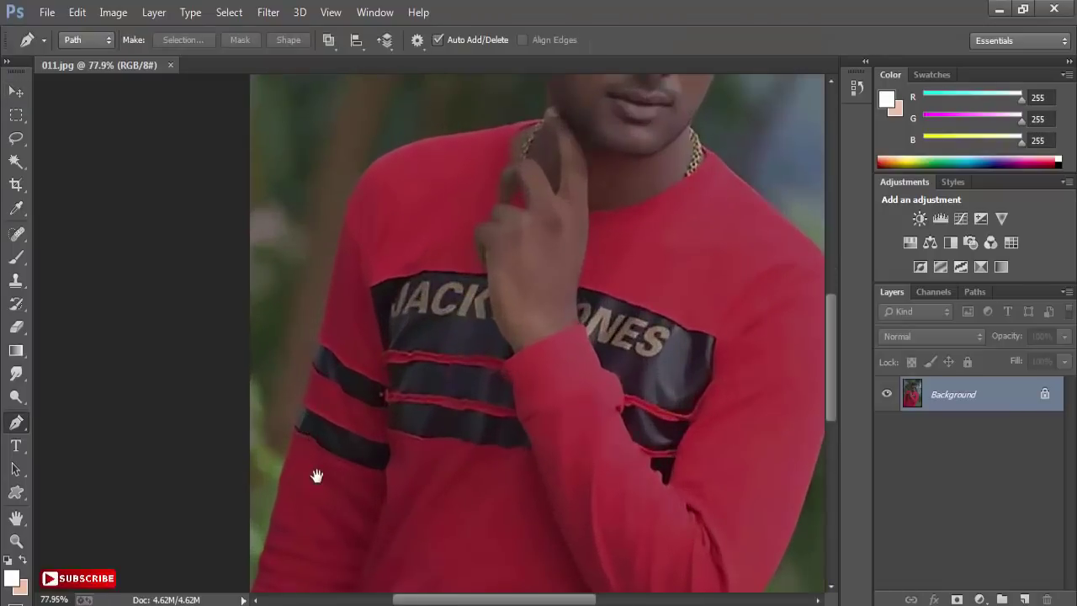
{"action": "left_click_drag", "start_coordinate": [317, 477], "coordinate": [334, 390]}
{"action": "scroll", "coordinate": [335, 388], "scroll_direction": "up", "scroll_amount": 2}
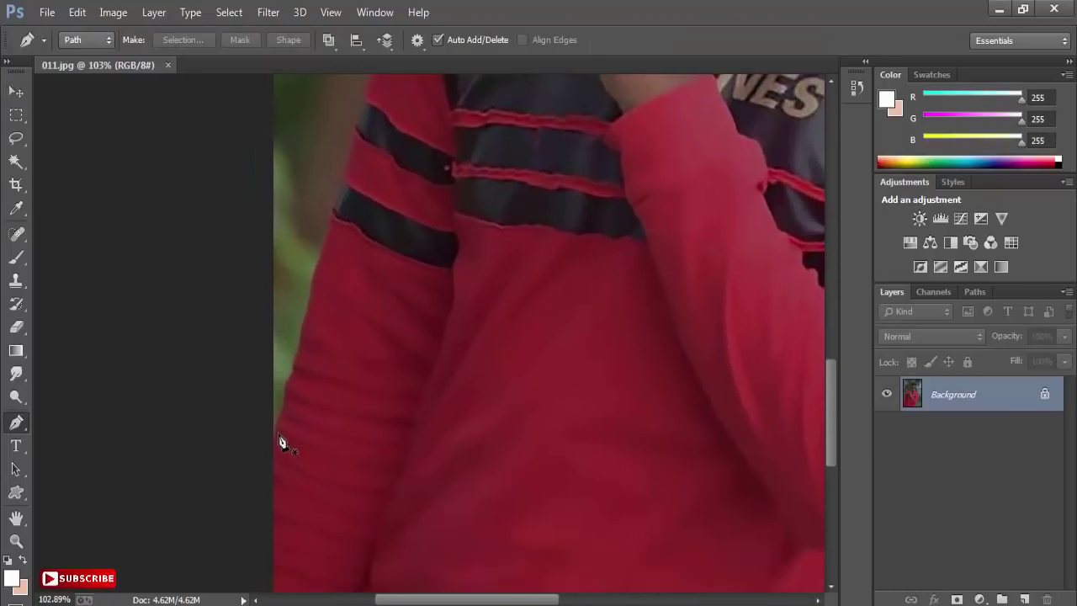
{"action": "left_click", "coordinate": [276, 431]}
Continue placing anchor points up the sleeve edge while panning along the man's outline
{"action": "left_click", "coordinate": [288, 395]}
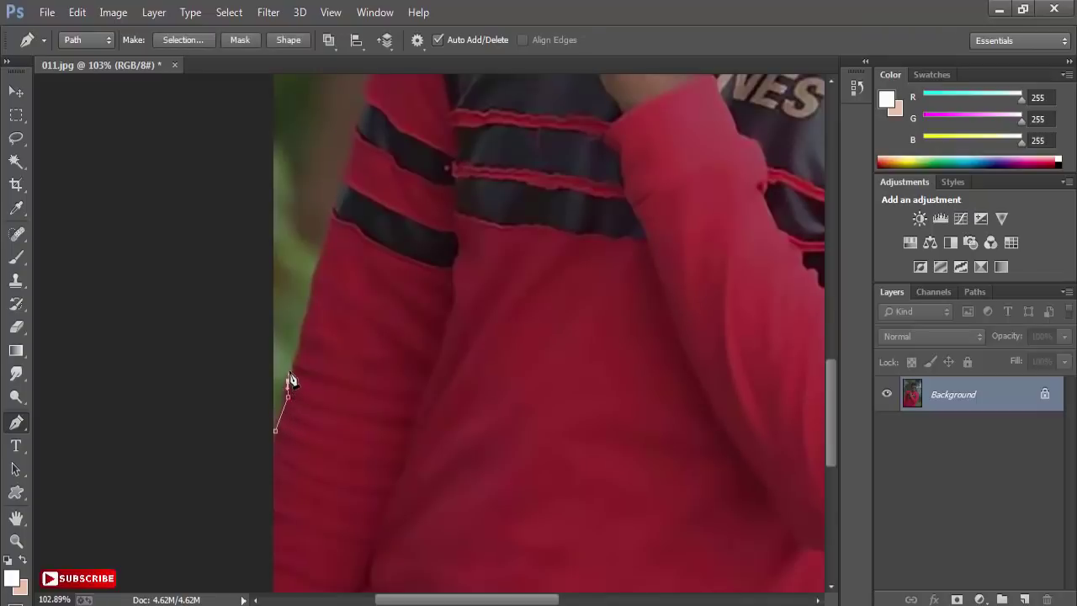
{"action": "left_click", "coordinate": [290, 376]}
{"action": "left_click", "coordinate": [292, 370]}
{"action": "left_click", "coordinate": [301, 350]}
{"action": "left_click_drag", "start_coordinate": [354, 210], "coordinate": [310, 328]}
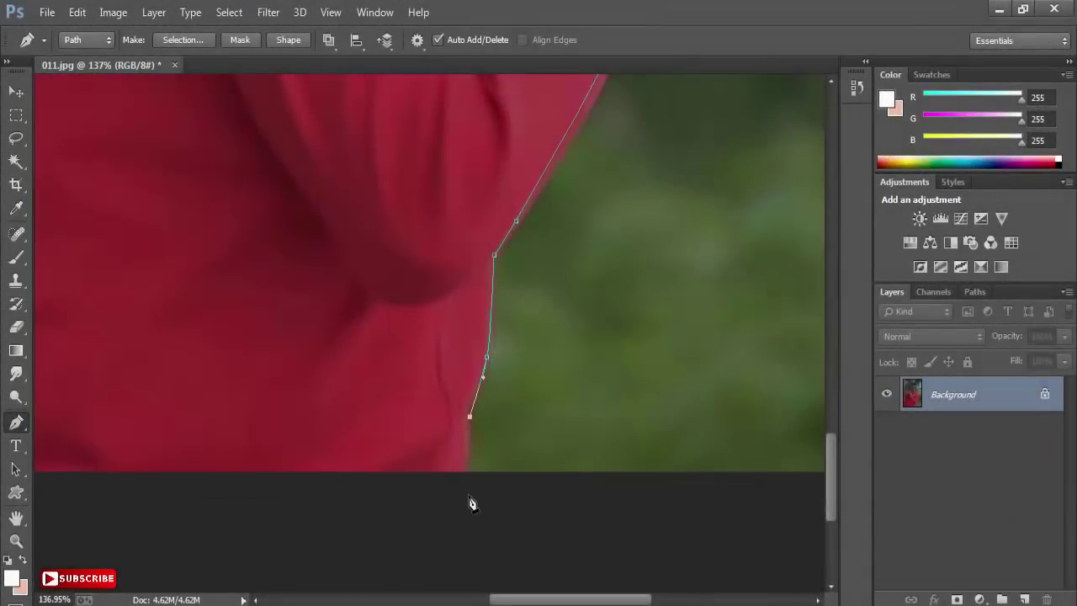
{"action": "left_click_drag", "start_coordinate": [313, 447], "coordinate": [521, 465]}
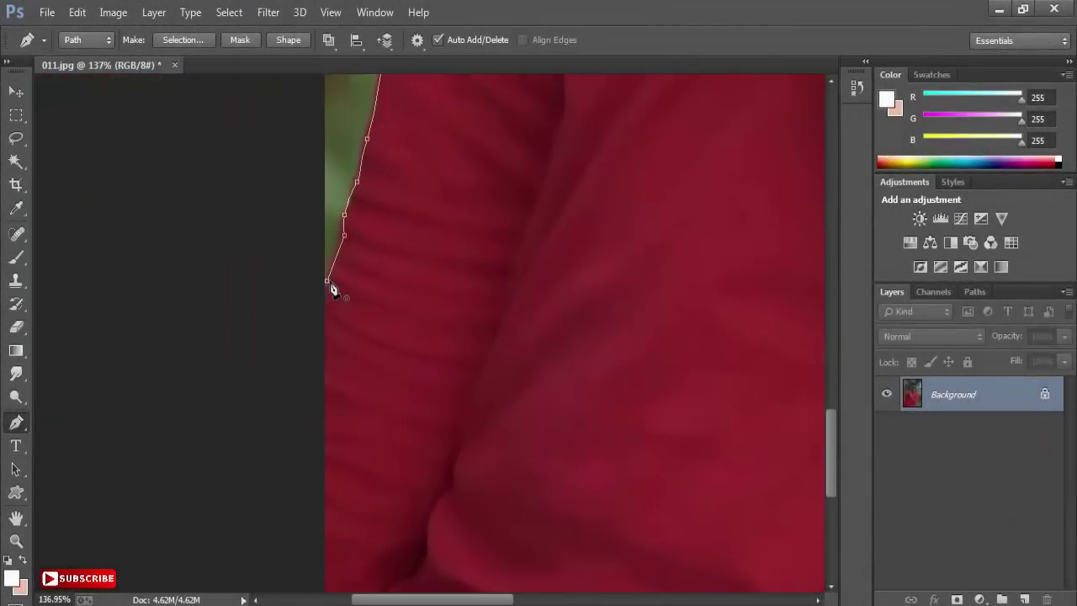
{"action": "left_click", "coordinate": [314, 288]}
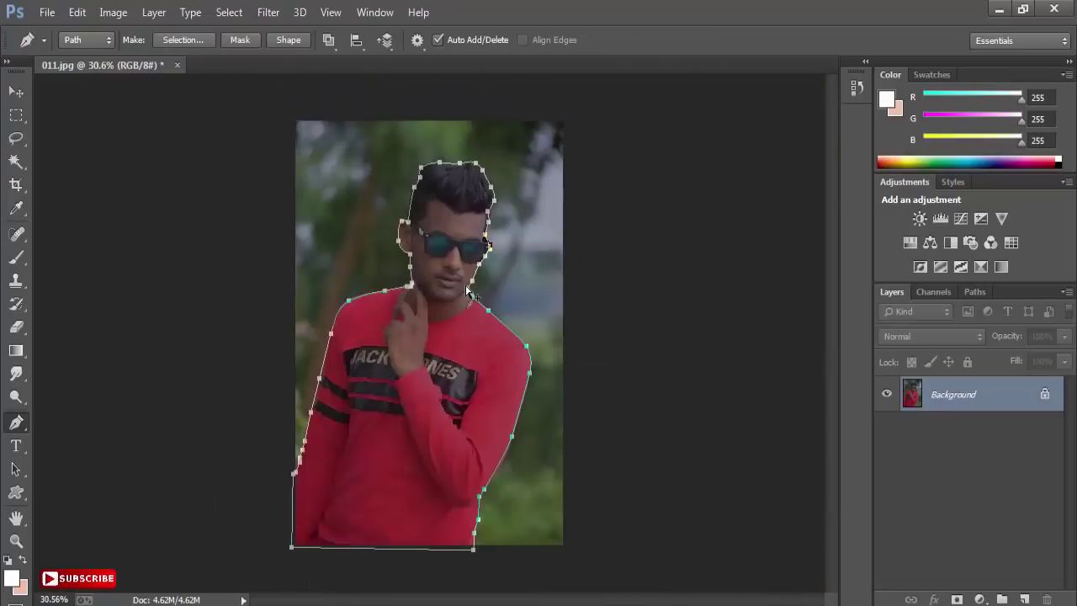
Turn the path into a 0 px-feather selection and mask the photo to the man
{"action": "right_click", "coordinate": [450, 300]}
{"action": "left_click", "coordinate": [509, 245]}
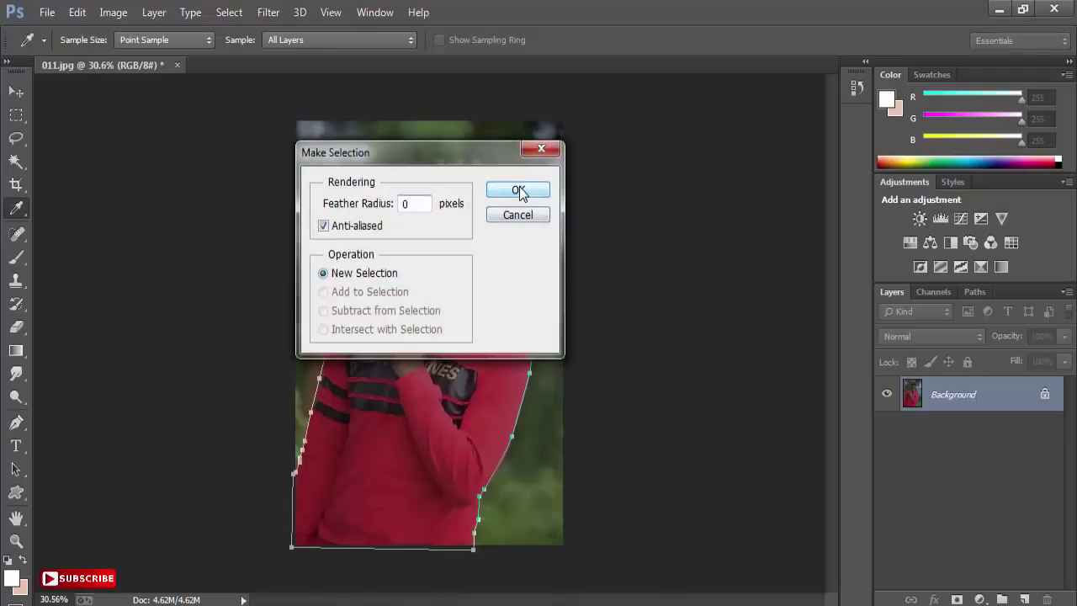
{"action": "left_click", "coordinate": [517, 190]}
{"action": "left_click", "coordinate": [957, 599]}
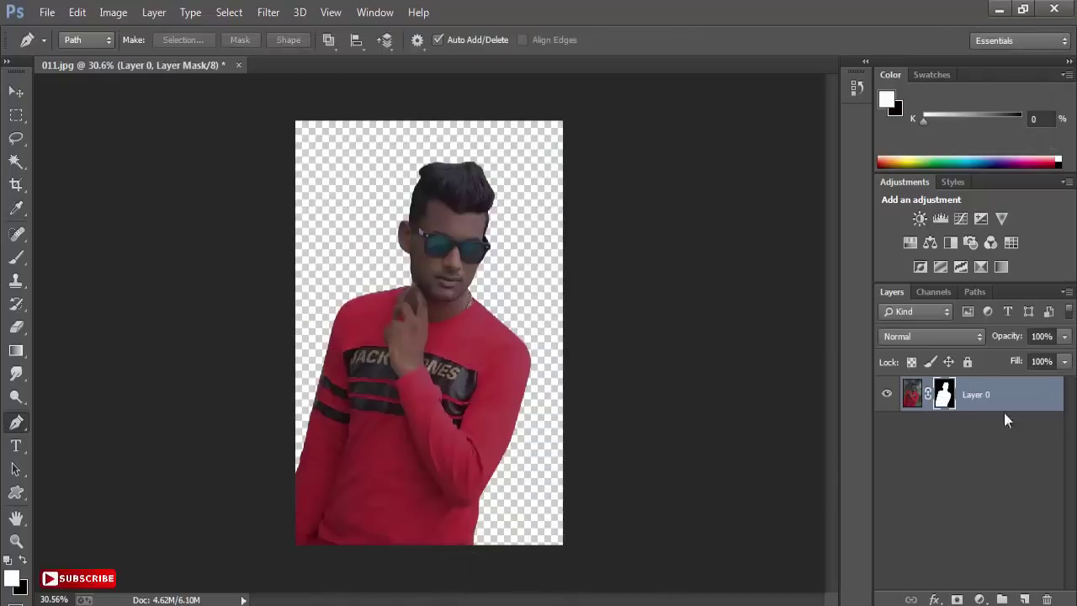
Duplicate the masked layer, invert the copy's mask, hide Layer 0, and apply the copy's mask
{"action": "left_click_drag", "start_coordinate": [985, 393], "coordinate": [1021, 599]}
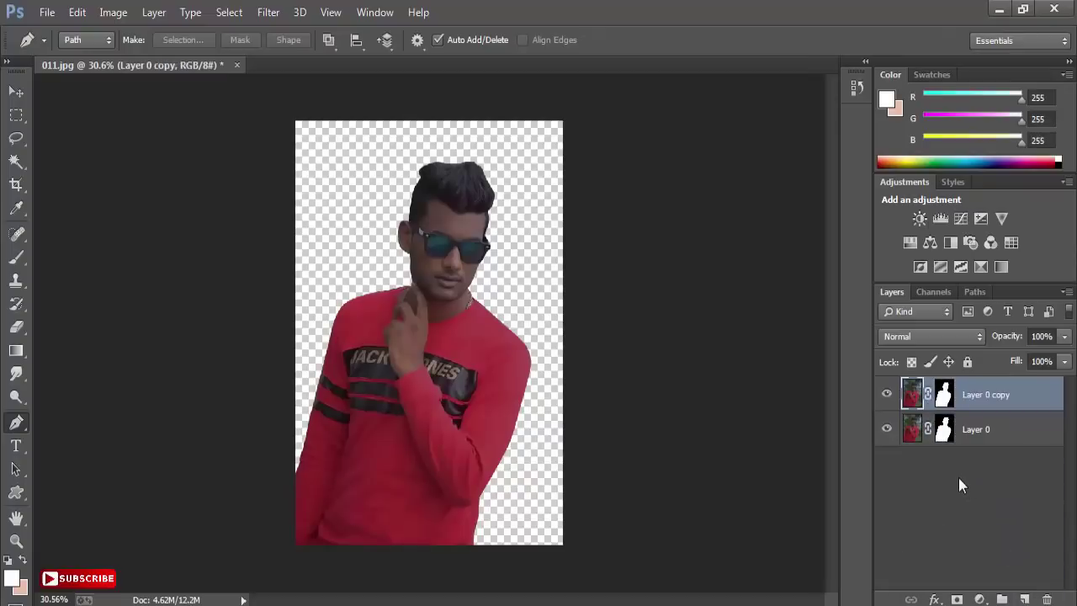
{"action": "left_click", "coordinate": [944, 397]}
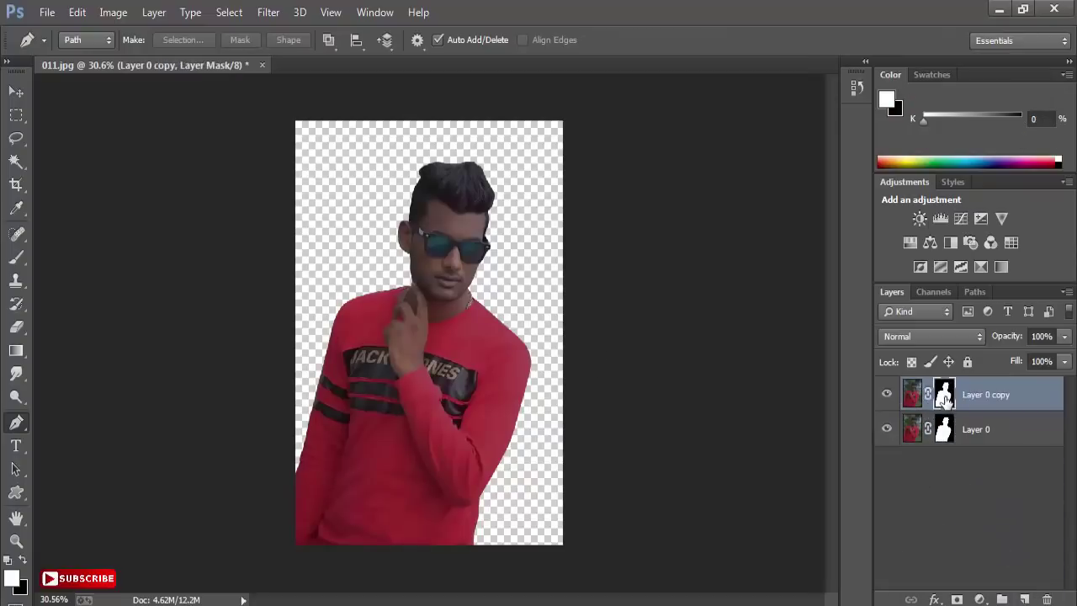
{"action": "key", "text": "ctrl+i"}
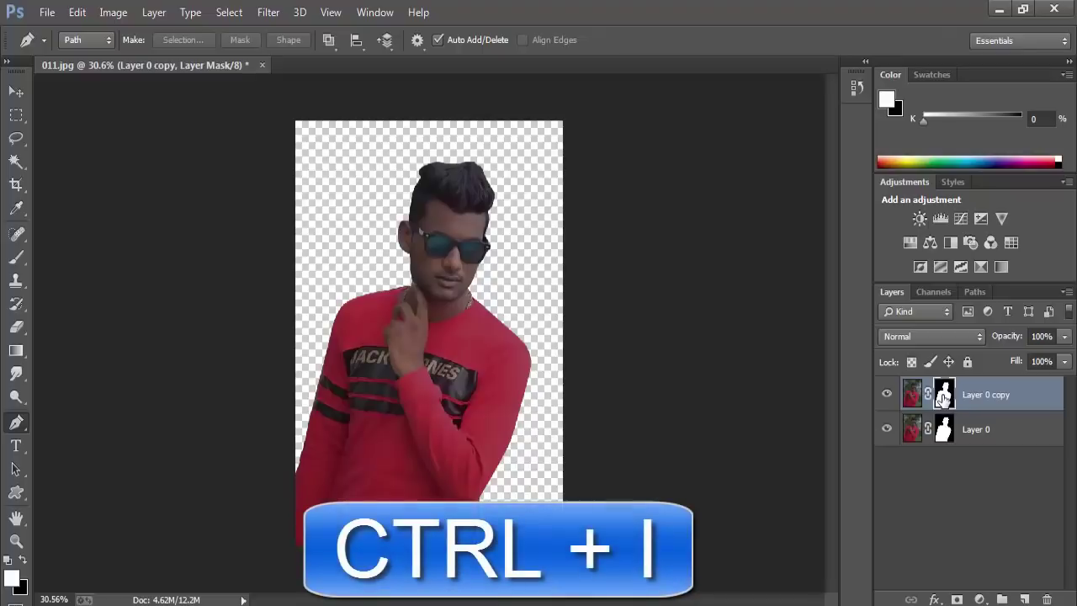
{"action": "key", "text": "ctrl+i"}
{"action": "left_click", "coordinate": [888, 429]}
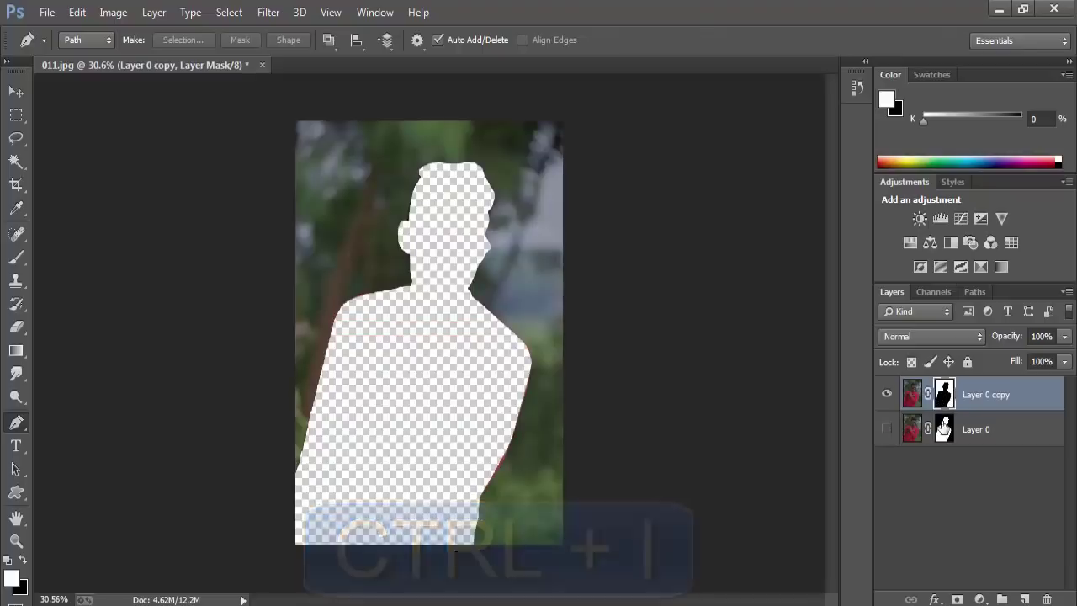
{"action": "right_click", "coordinate": [944, 388]}
{"action": "left_click", "coordinate": [954, 453]}
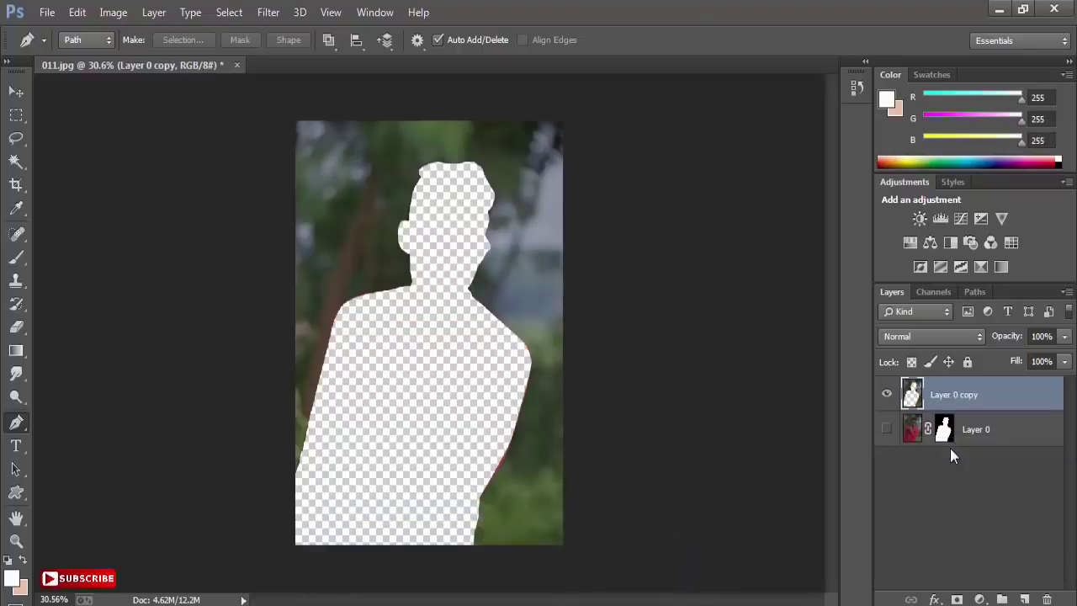
{"action": "left_click_drag", "start_coordinate": [950, 449], "coordinate": [945, 436]}
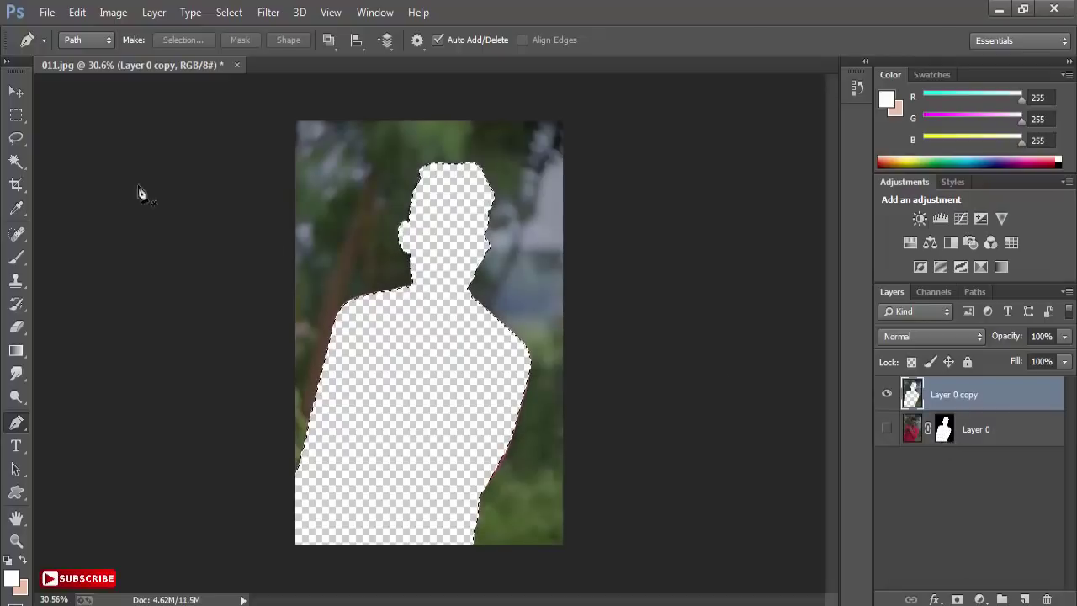
Content-Aware Fill the man-shaped hole in the background copy, then deselect
{"action": "left_click", "coordinate": [26, 141]}
{"action": "right_click", "coordinate": [421, 320]}
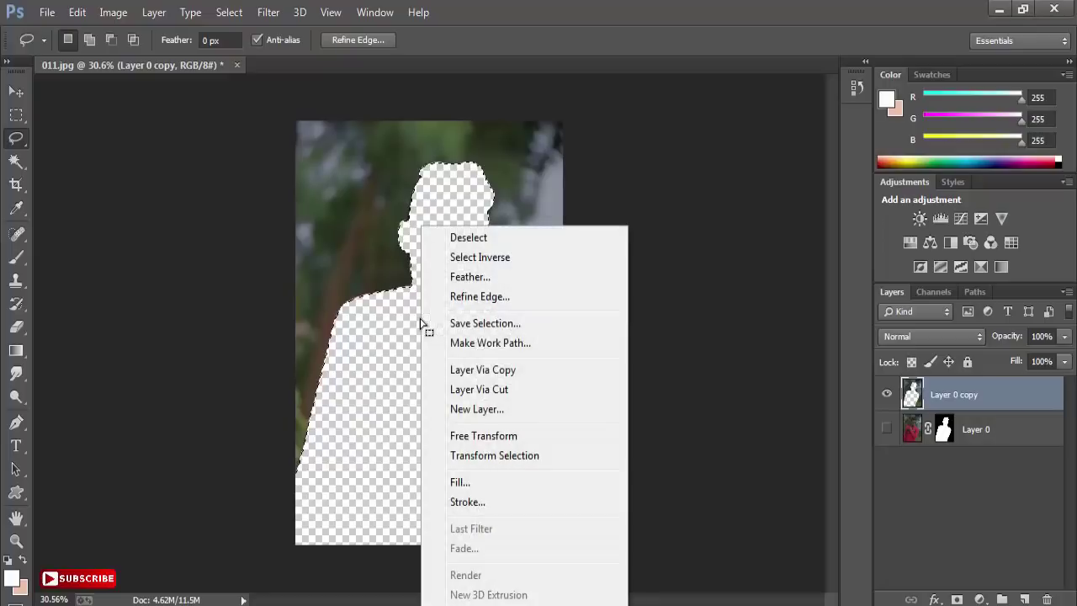
{"action": "left_click", "coordinate": [473, 485]}
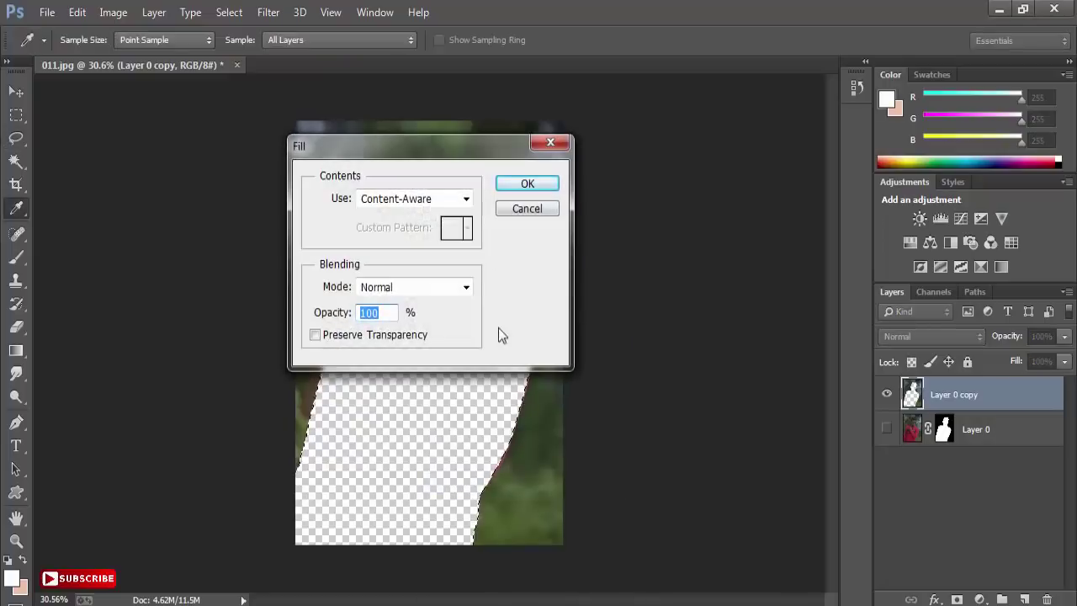
{"action": "left_click_drag", "start_coordinate": [428, 152], "coordinate": [611, 168]}
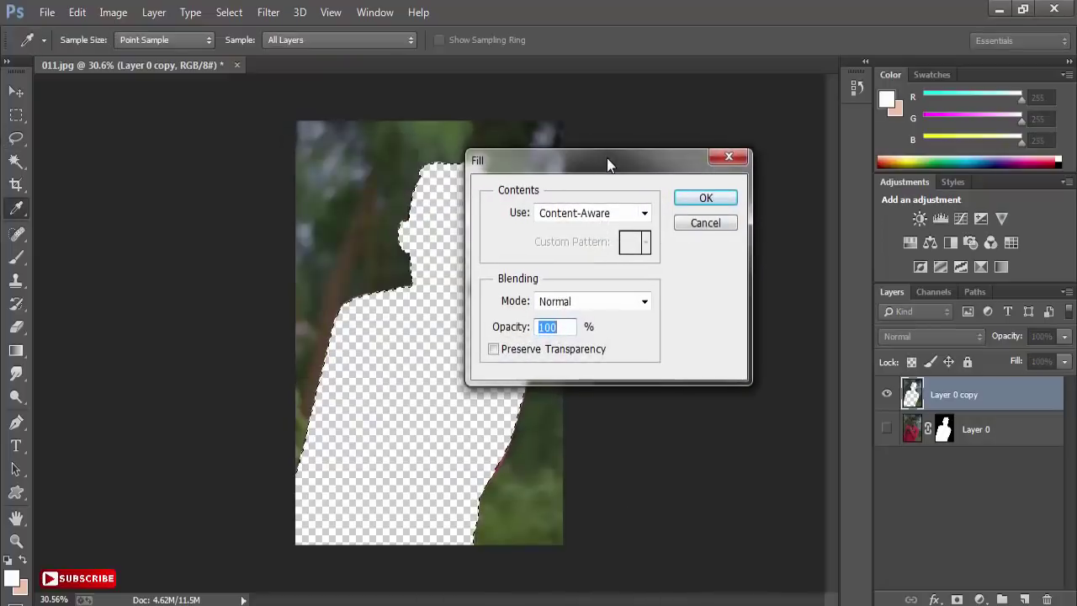
{"action": "left_click", "coordinate": [707, 201]}
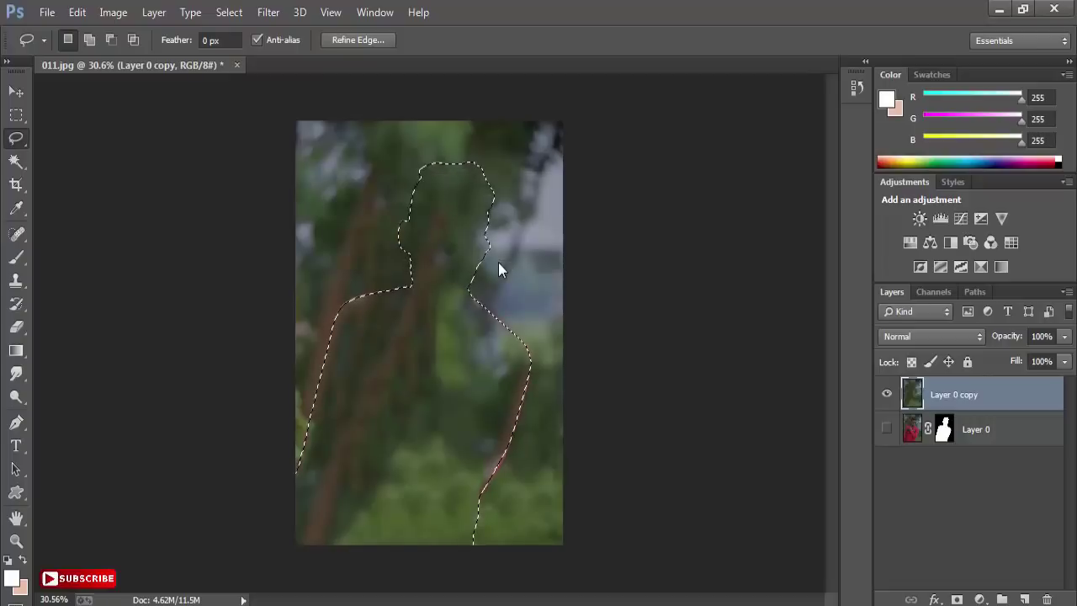
{"action": "key", "text": "ctrl+d"}
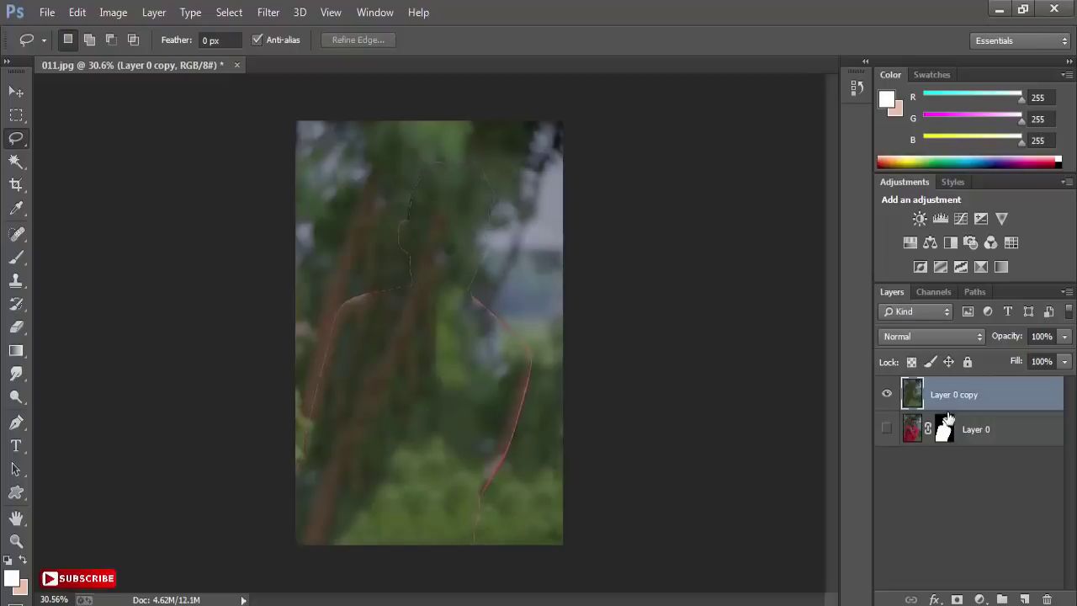
Move the background copy below the cut-out man, keep him visible, and apply his layer mask
{"action": "left_click_drag", "start_coordinate": [951, 396], "coordinate": [950, 493]}
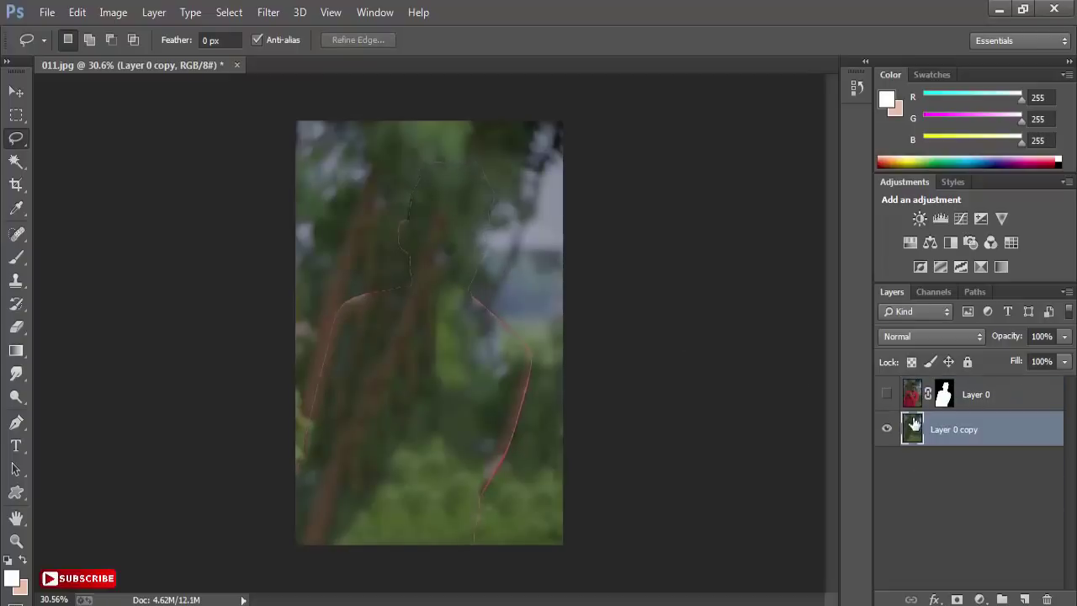
{"action": "left_click", "coordinate": [888, 394]}
{"action": "left_click", "coordinate": [888, 395]}
{"action": "left_click", "coordinate": [945, 397]}
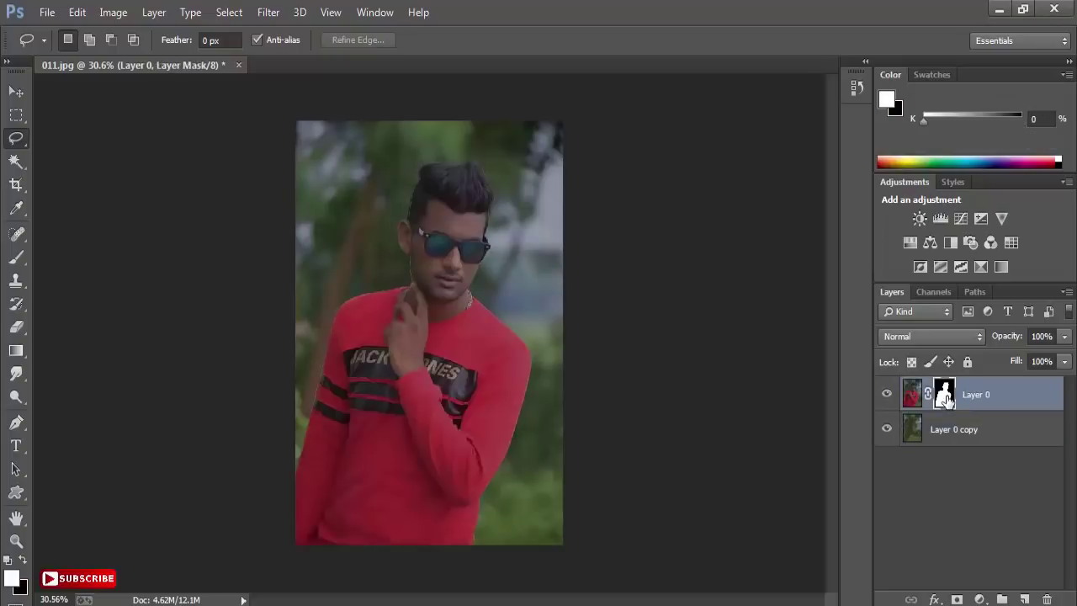
{"action": "right_click", "coordinate": [944, 398]}
{"action": "left_click", "coordinate": [931, 459]}
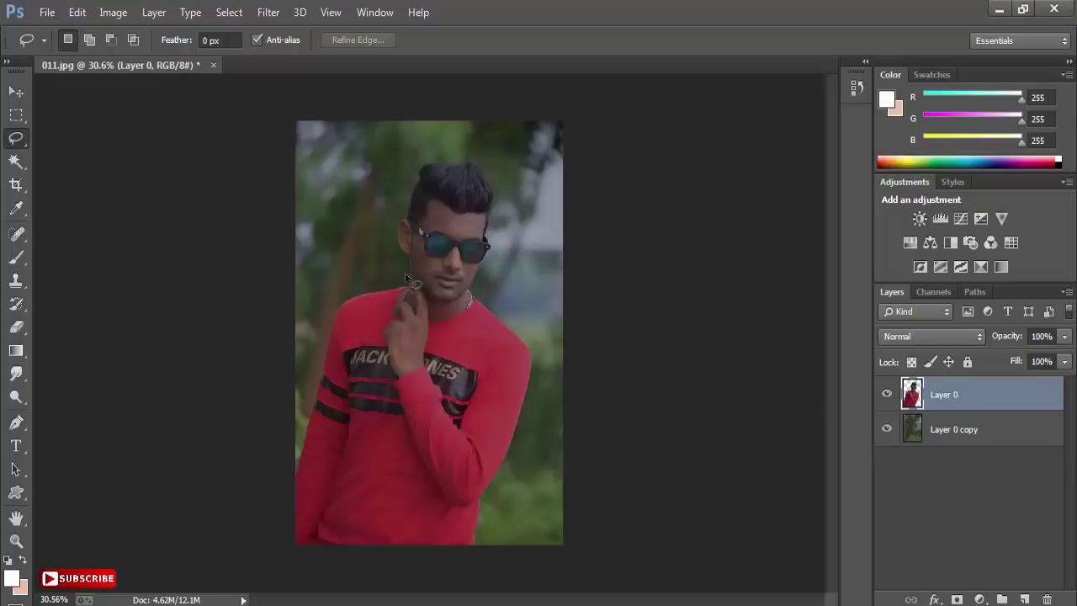
Select the filled background layer and launch Nik Color Efex Pro 4 on it
{"action": "left_click", "coordinate": [19, 89]}
{"action": "scroll", "coordinate": [444, 310], "scroll_direction": "up", "scroll_amount": 1}
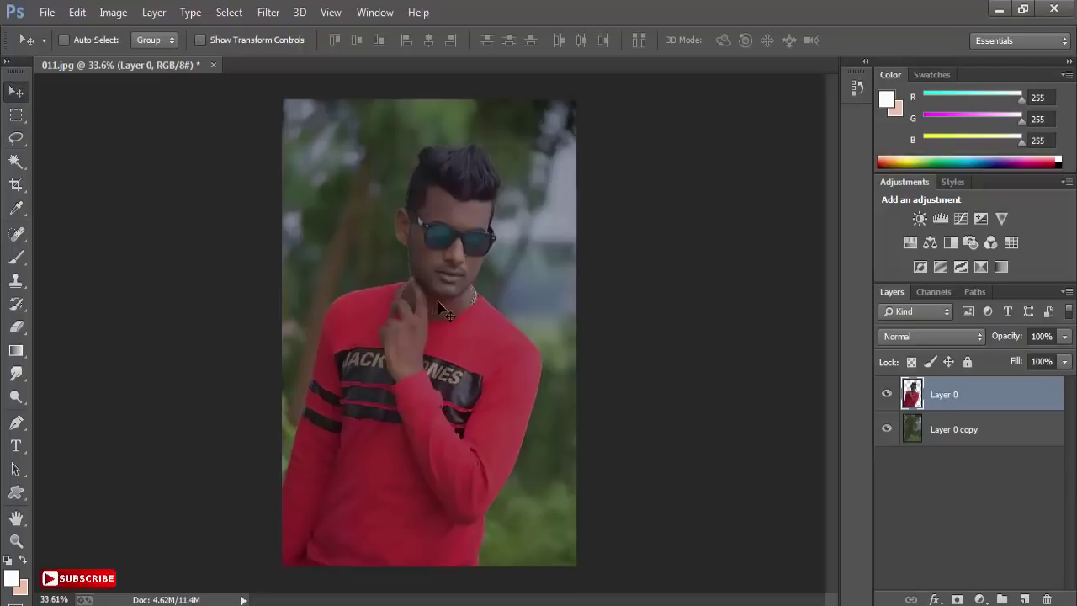
{"action": "left_click", "coordinate": [962, 431]}
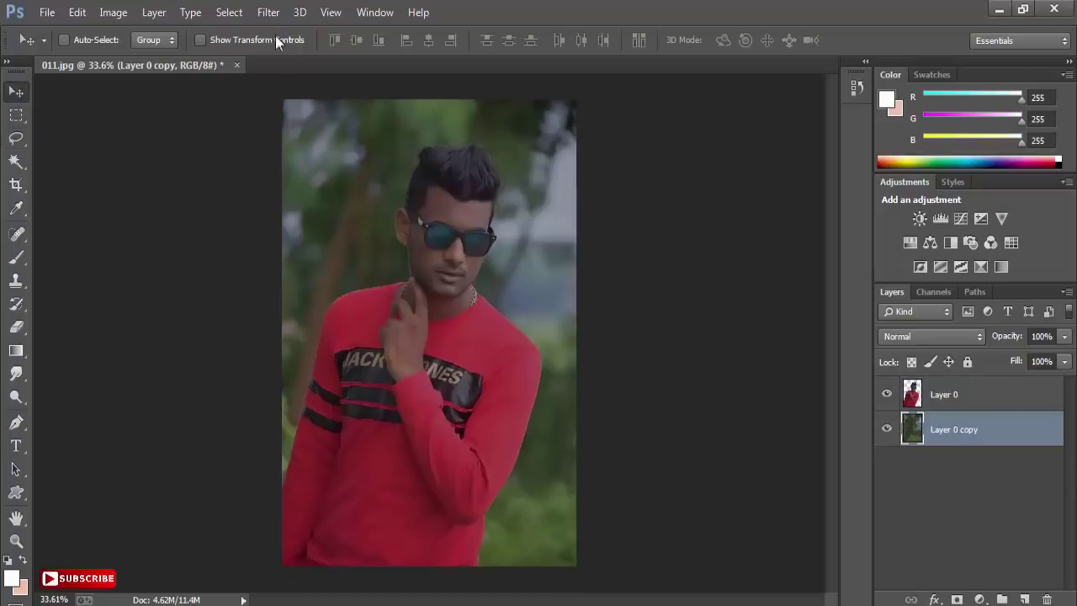
{"action": "left_click", "coordinate": [269, 11]}
{"action": "mouse_move", "coordinate": [294, 472]}
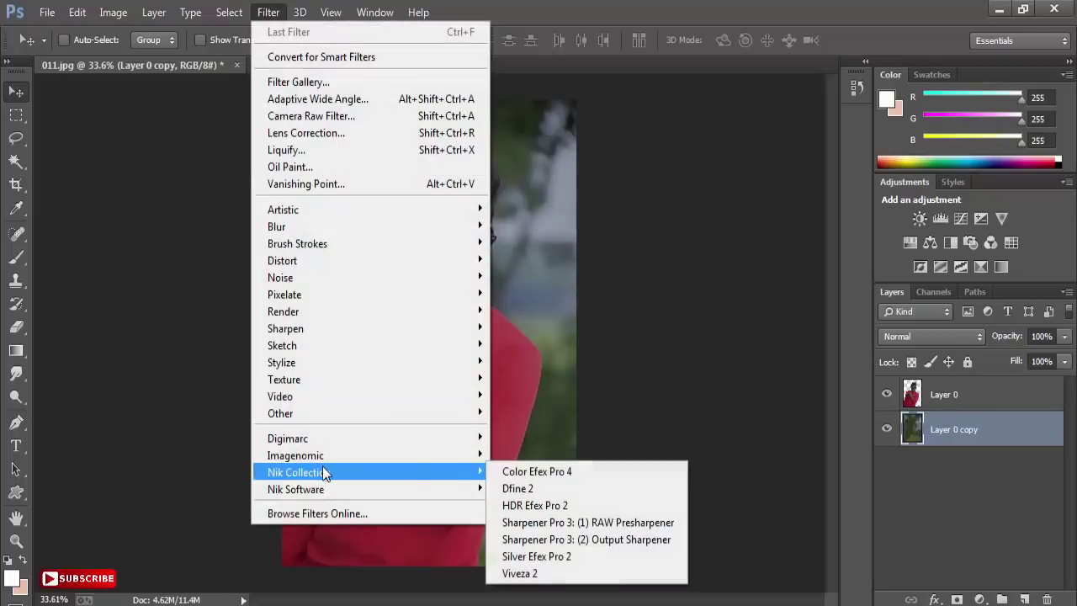
{"action": "left_click", "coordinate": [536, 473]}
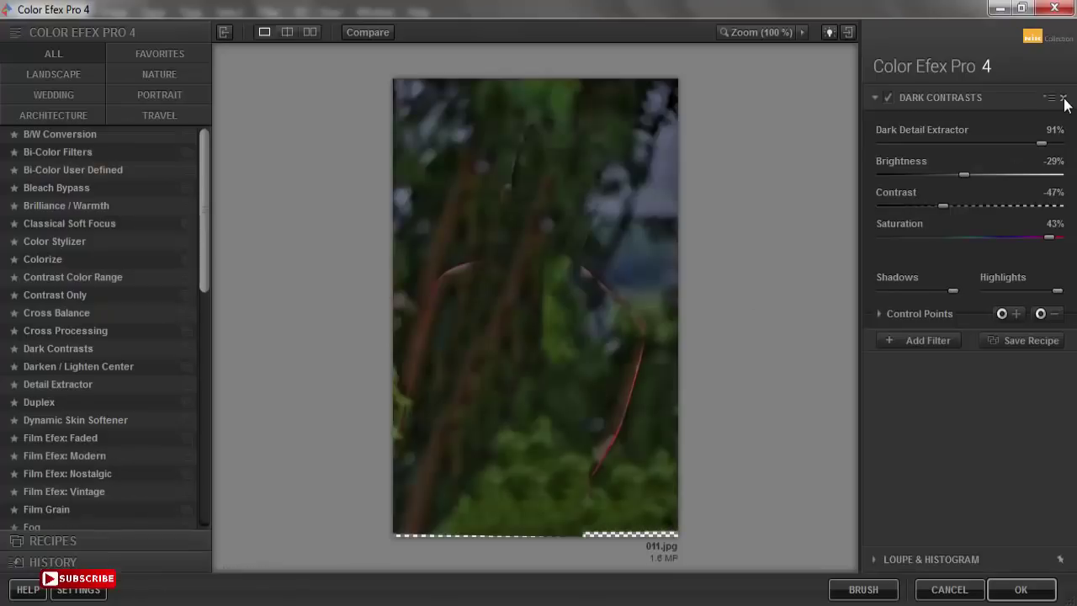
Re-add Dark Contrasts with saturation 29% and brightness -33%, plus a second filter slot
{"action": "left_click", "coordinate": [1064, 98]}
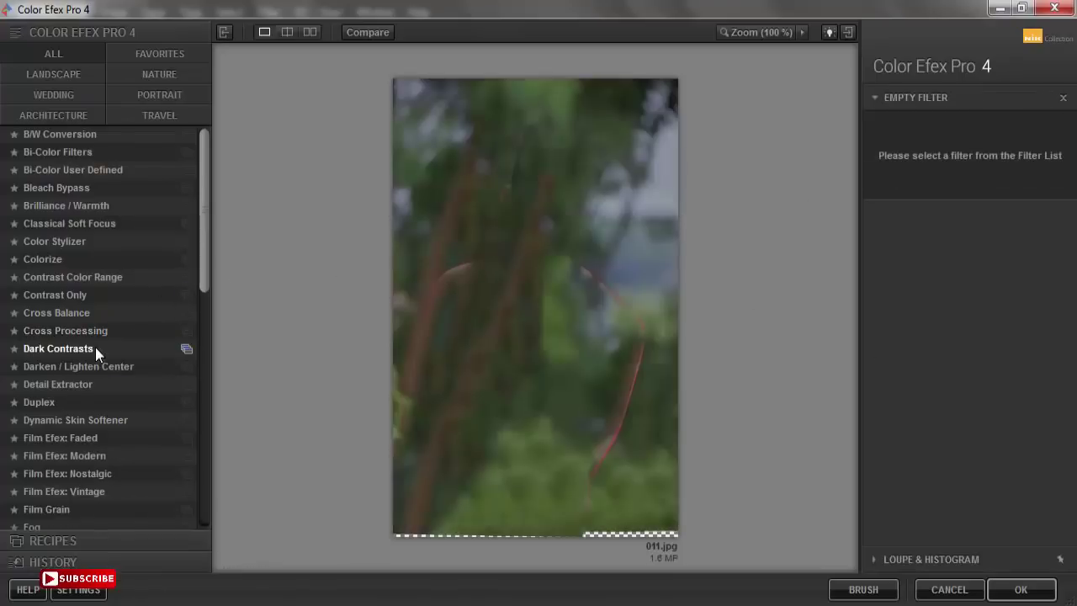
{"action": "left_click", "coordinate": [72, 350]}
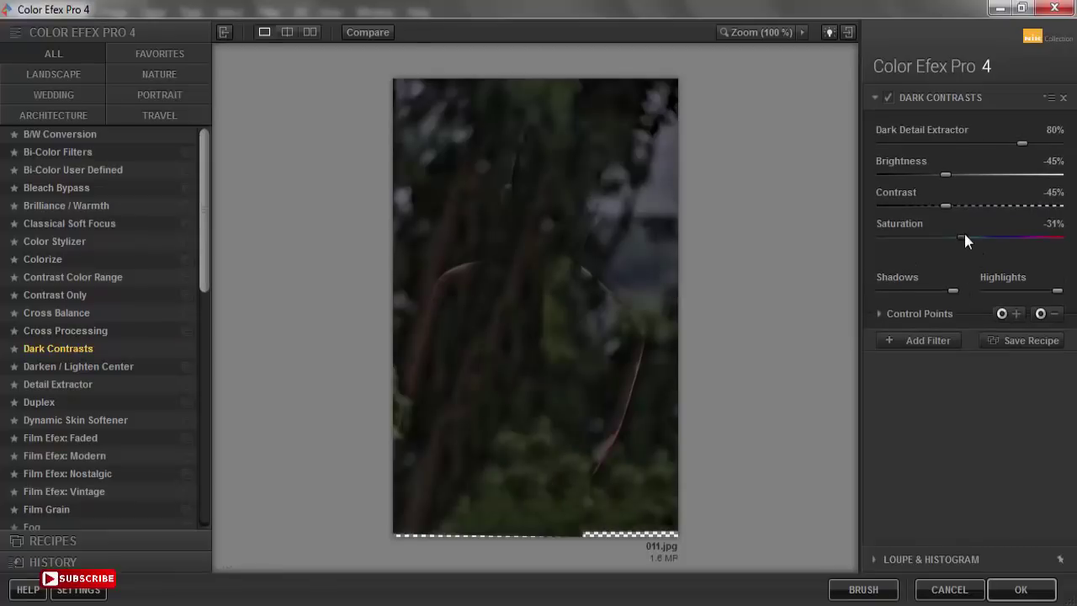
{"action": "left_click_drag", "start_coordinate": [966, 236], "coordinate": [1036, 236]}
{"action": "left_click_drag", "start_coordinate": [952, 175], "coordinate": [965, 178]}
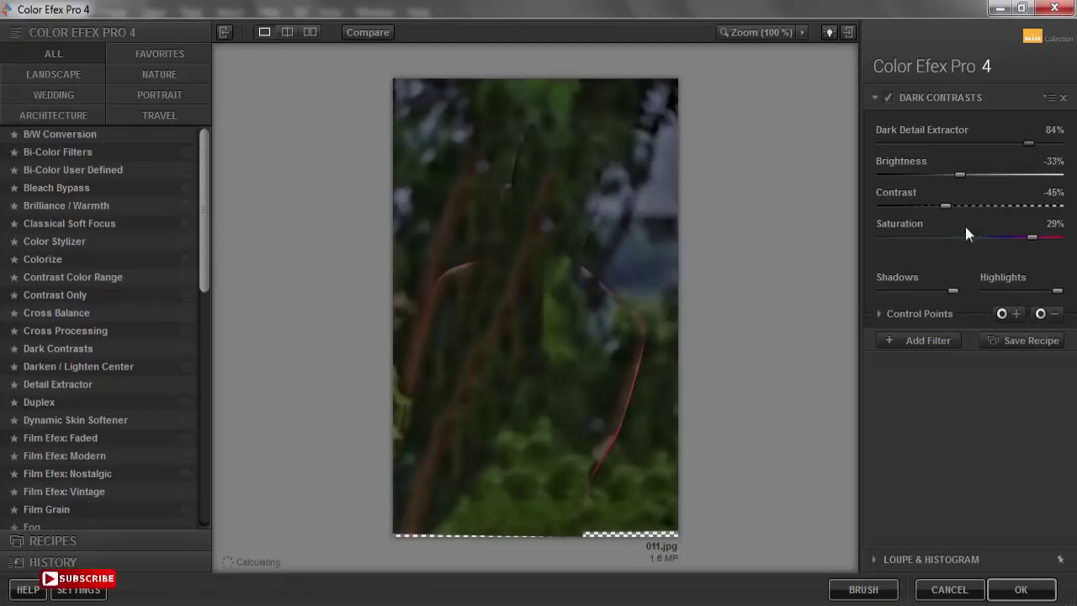
{"action": "left_click", "coordinate": [923, 333]}
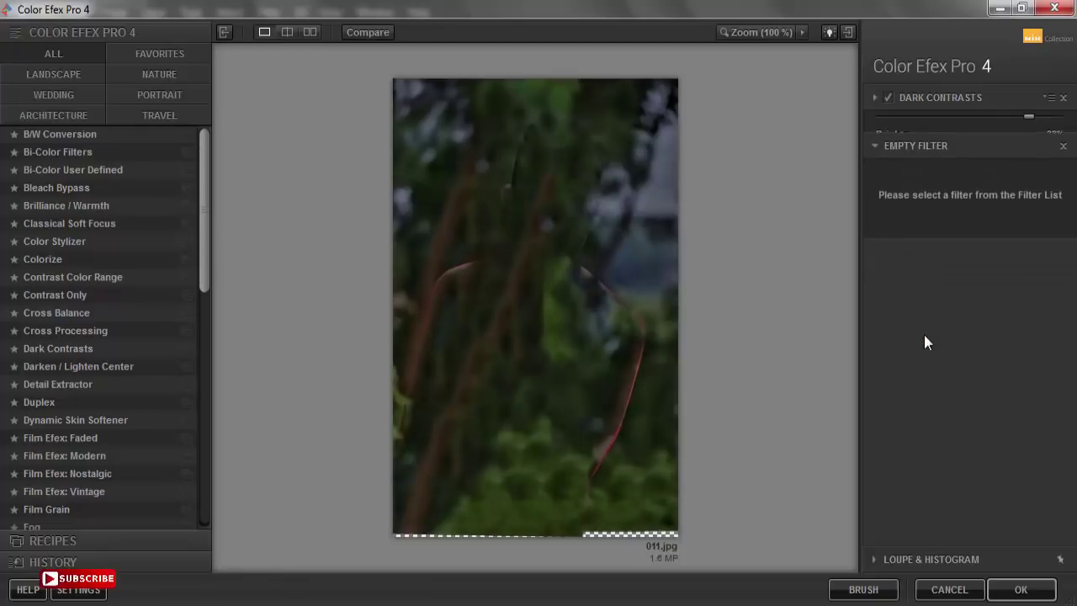
Add Contrast Color Range with Color Contrast lowered to 14% and Contrast to 6%
{"action": "left_click", "coordinate": [141, 283]}
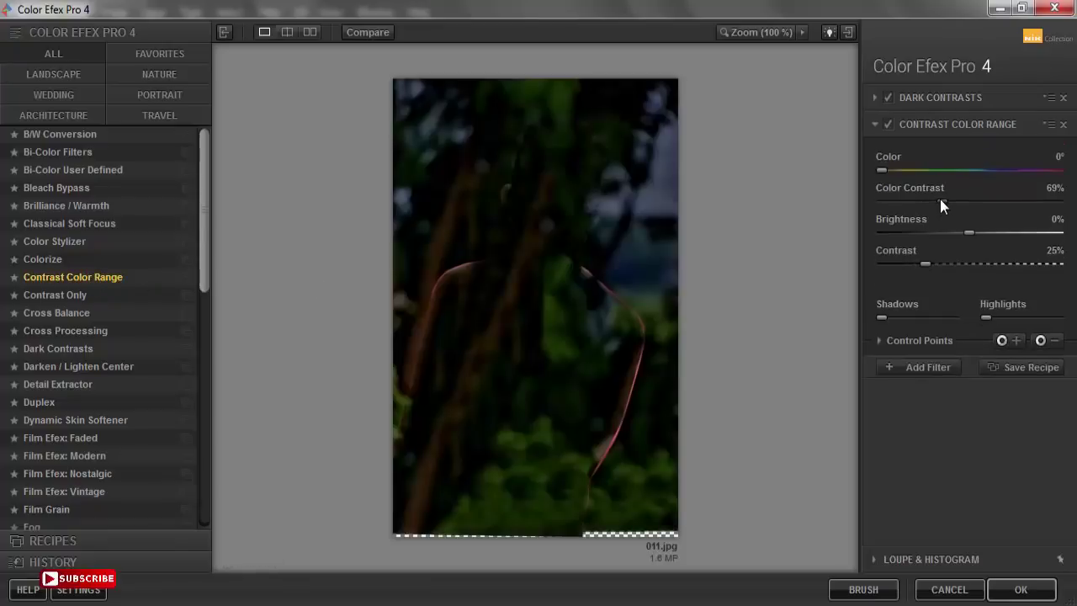
{"action": "left_click_drag", "start_coordinate": [941, 200], "coordinate": [892, 201]}
{"action": "mouse_move", "coordinate": [926, 262]}
{"action": "left_mouse_down"}
{"action": "mouse_move", "coordinate": [882, 262]}
{"action": "mouse_move", "coordinate": [893, 263]}
{"action": "left_mouse_up"}
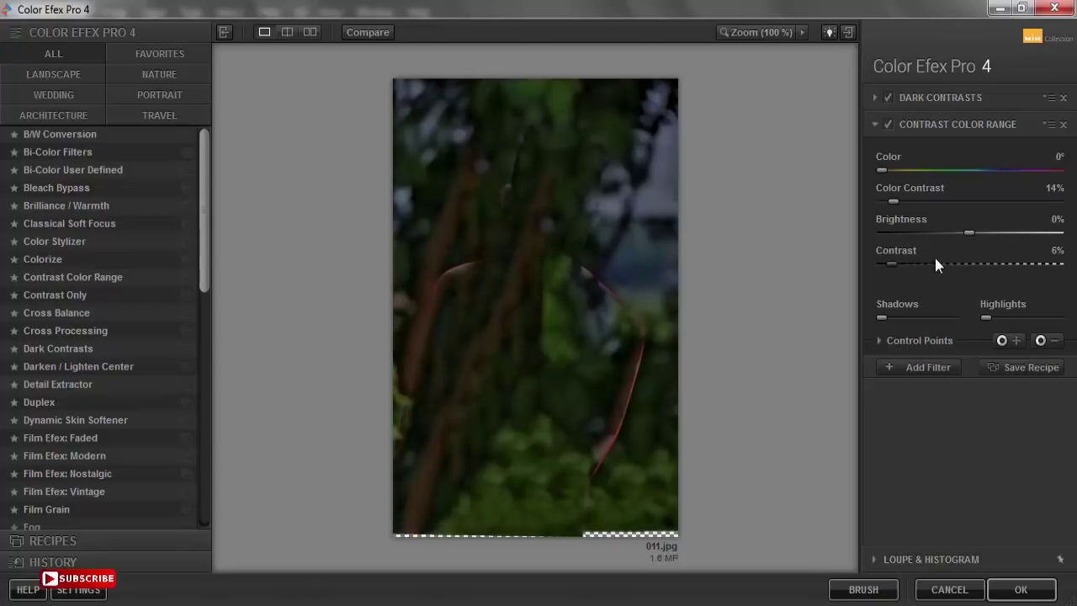
Add an Indian Summer filter using Method 2 and apply the filters to the layer
{"action": "left_click", "coordinate": [922, 367]}
{"action": "left_click_drag", "start_coordinate": [200, 268], "coordinate": [195, 398]}
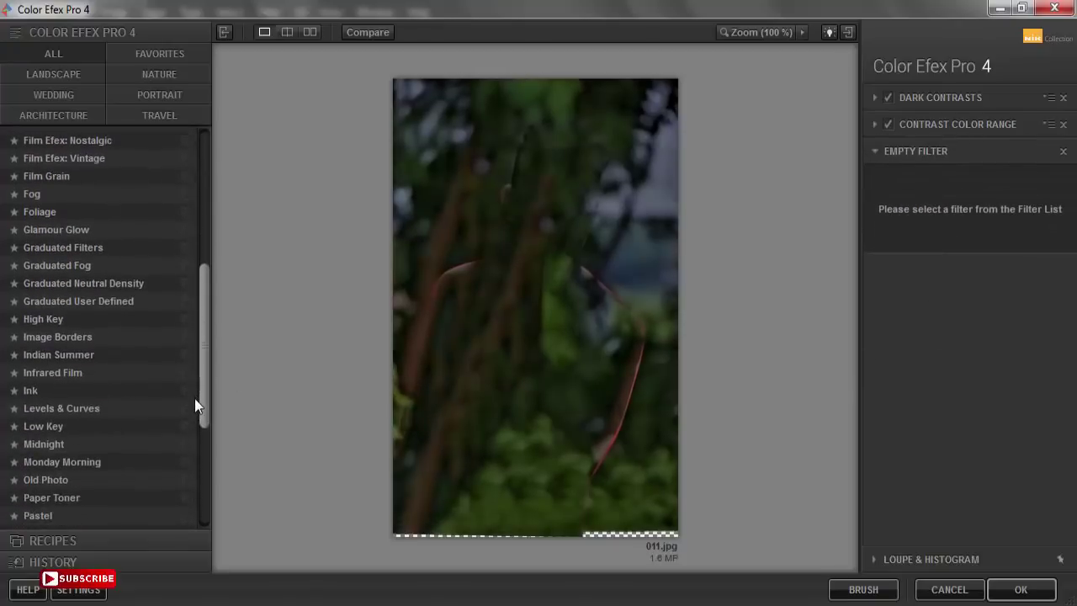
{"action": "left_click", "coordinate": [100, 356]}
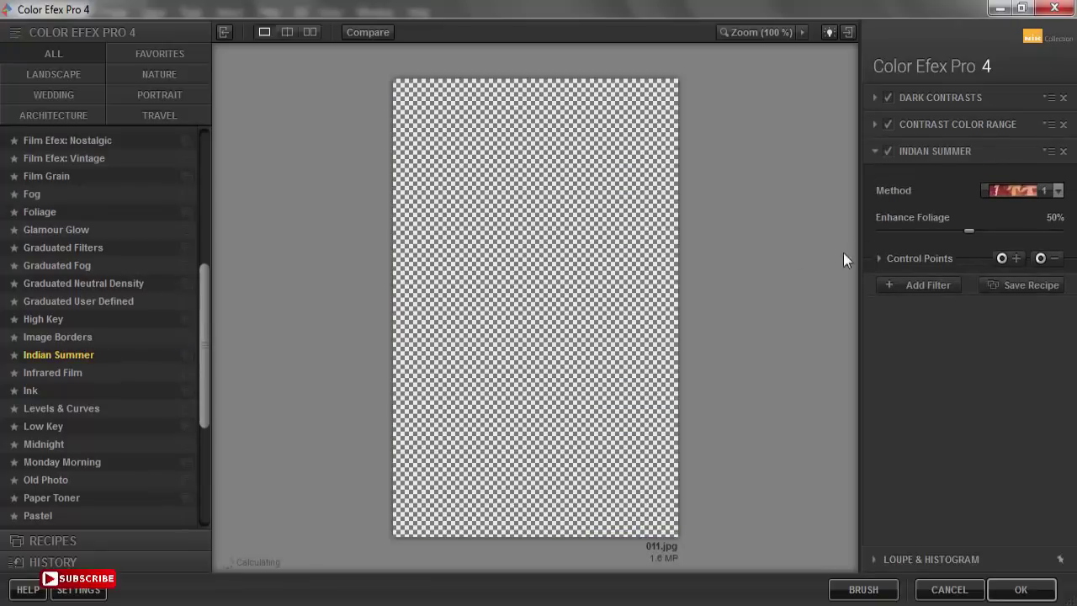
{"action": "left_click", "coordinate": [1014, 190]}
{"action": "left_click", "coordinate": [1006, 229]}
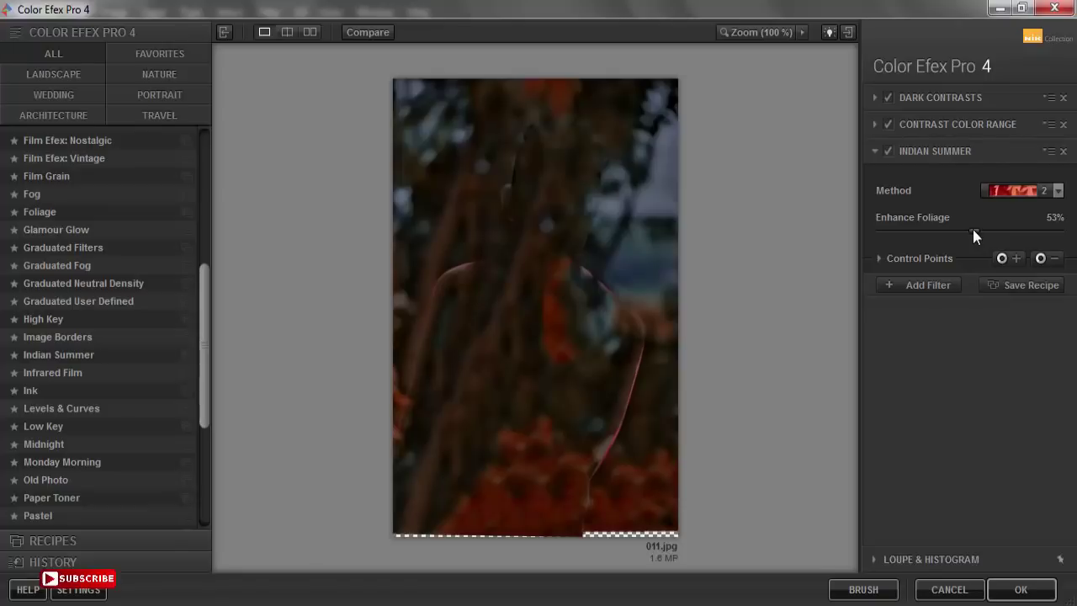
{"action": "left_click", "coordinate": [946, 286]}
{"action": "left_click", "coordinate": [1021, 589]}
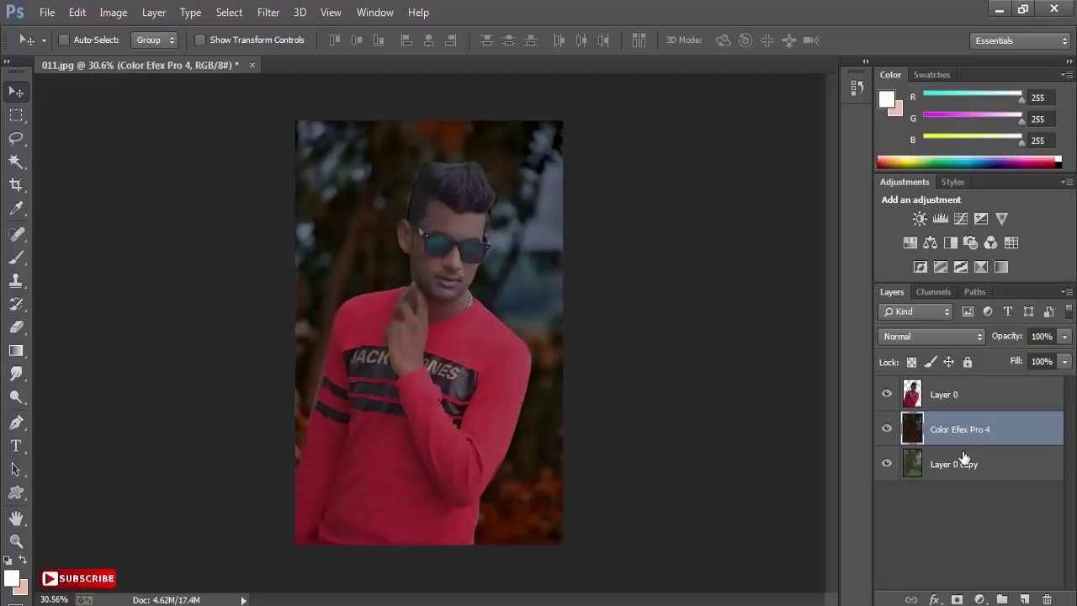
Merge the Layer 0 copy and the Color Efex background layer into one
{"action": "left_click", "coordinate": [964, 473], "text": "shift"}
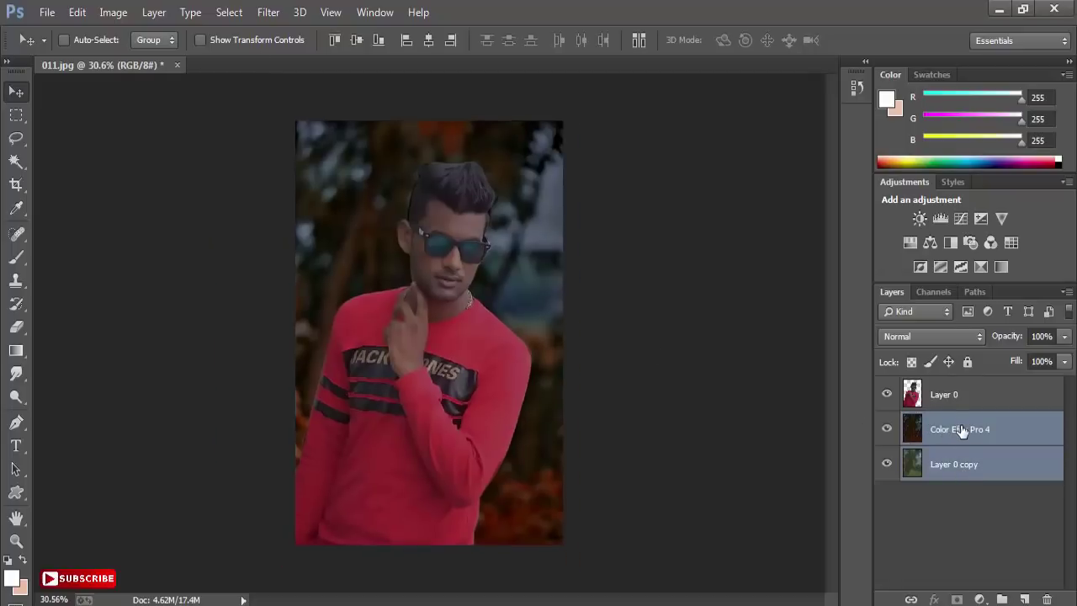
{"action": "right_click", "coordinate": [962, 429]}
{"action": "left_click", "coordinate": [673, 503]}
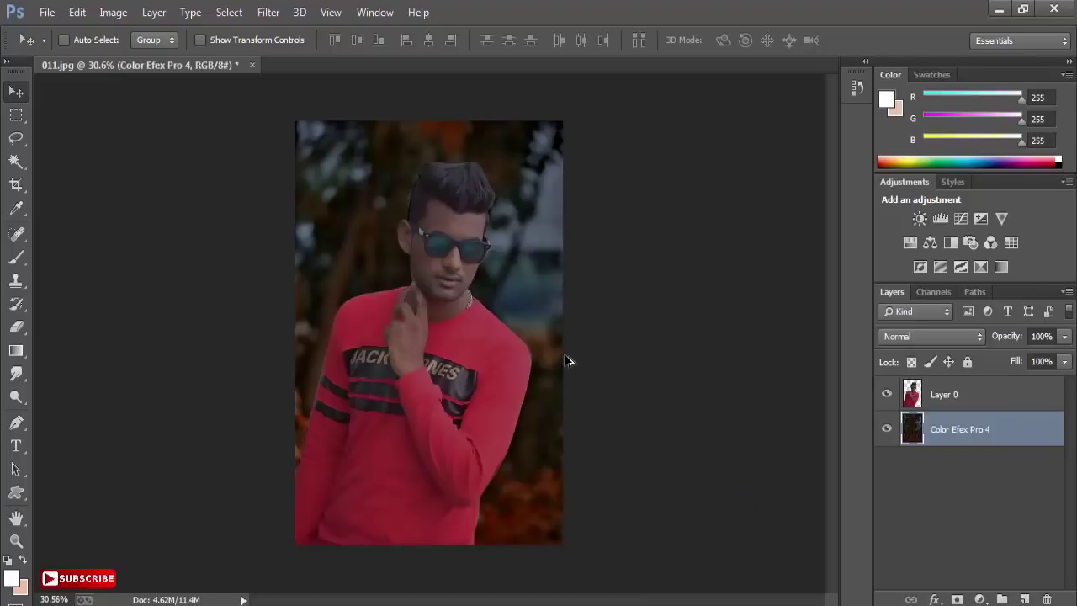
Apply a Field Blur of 31 px with 57% light bokeh and light range 82–217
{"action": "left_click", "coordinate": [270, 12]}
{"action": "mouse_move", "coordinate": [277, 227]}
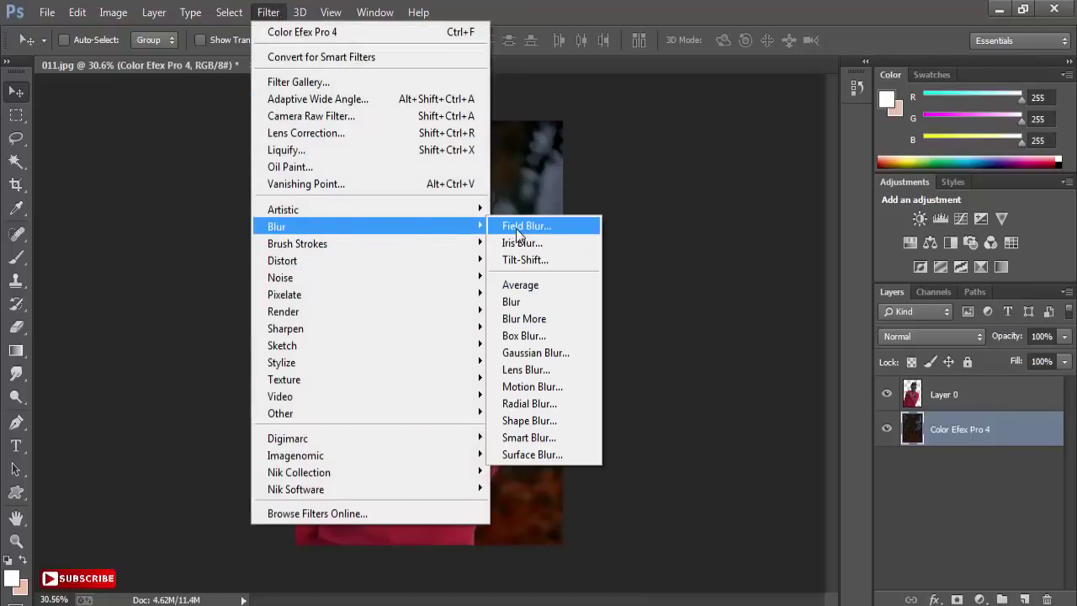
{"action": "left_click", "coordinate": [516, 228]}
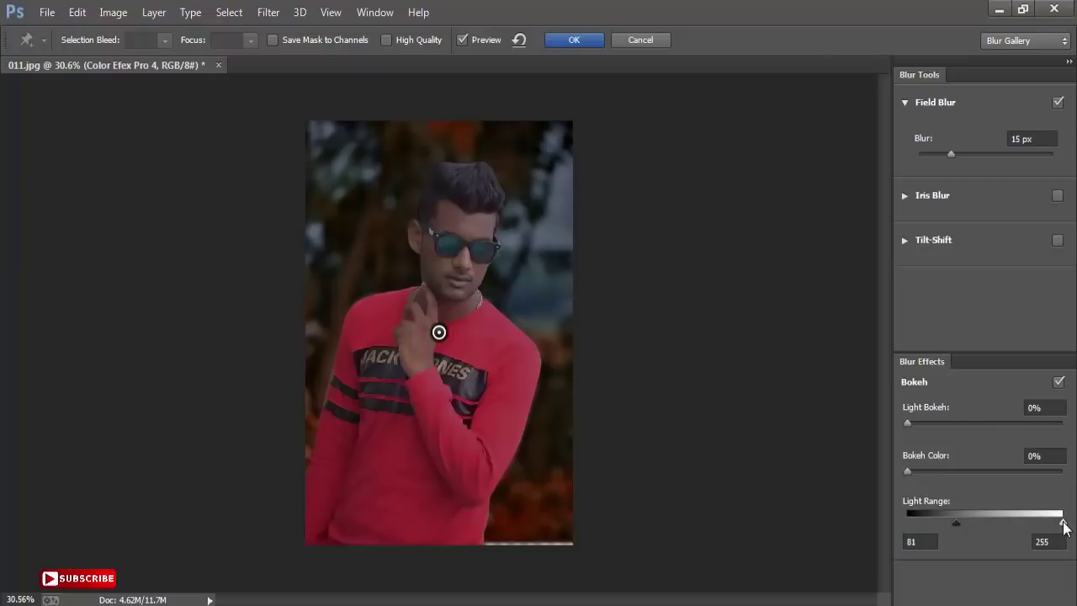
{"action": "left_click_drag", "start_coordinate": [1063, 523], "coordinate": [1046, 527]}
{"action": "left_click_drag", "start_coordinate": [999, 426], "coordinate": [994, 425]}
{"action": "left_click_drag", "start_coordinate": [951, 154], "coordinate": [969, 154]}
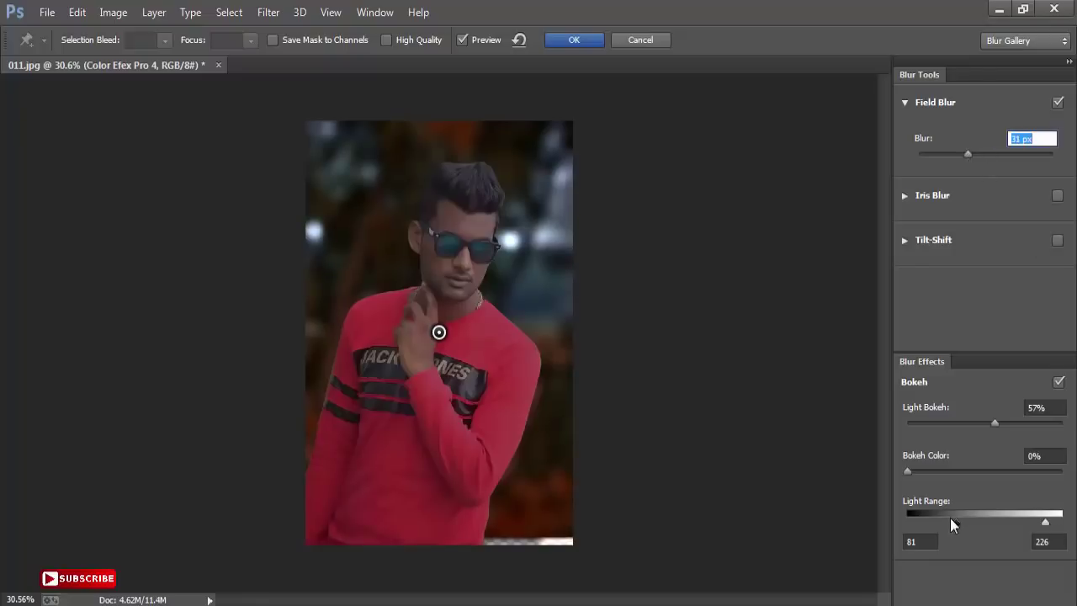
{"action": "left_click_drag", "start_coordinate": [953, 524], "coordinate": [951, 523]}
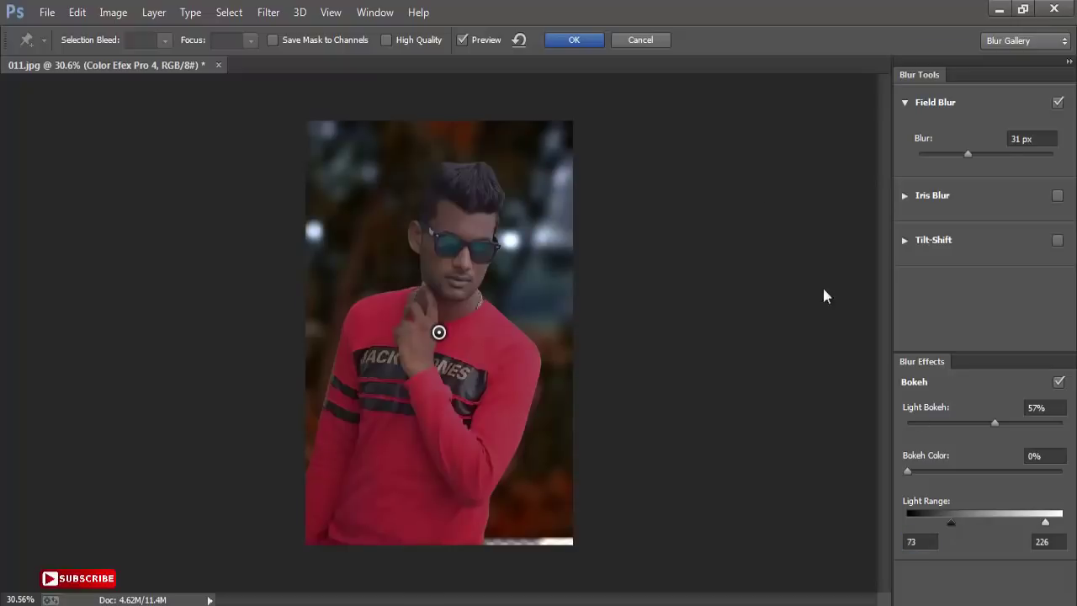
{"action": "left_click_drag", "start_coordinate": [955, 522], "coordinate": [959, 522]}
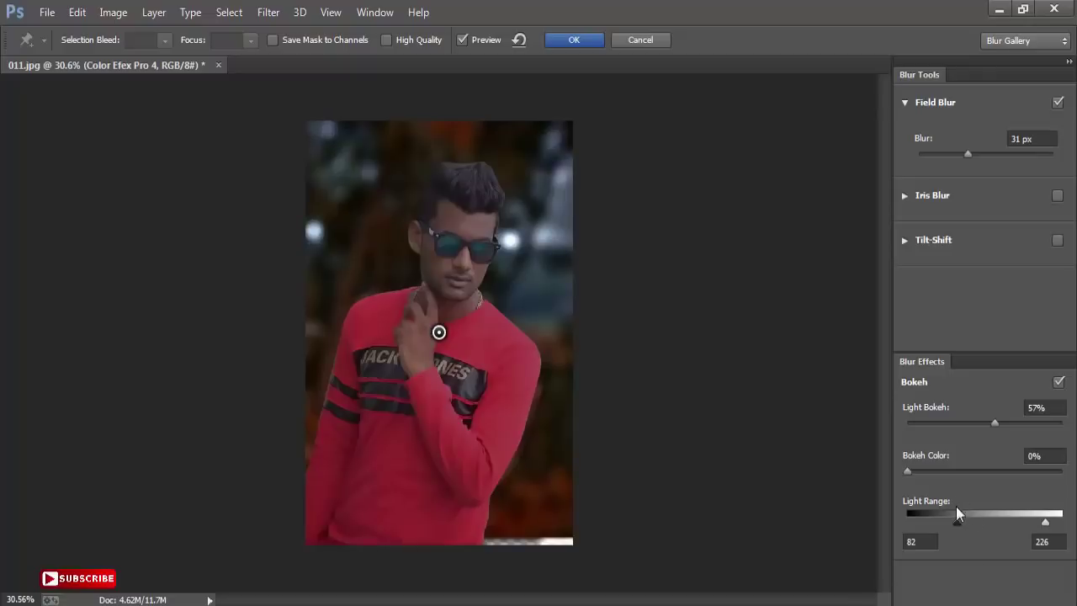
{"action": "left_click_drag", "start_coordinate": [1047, 522], "coordinate": [1040, 523]}
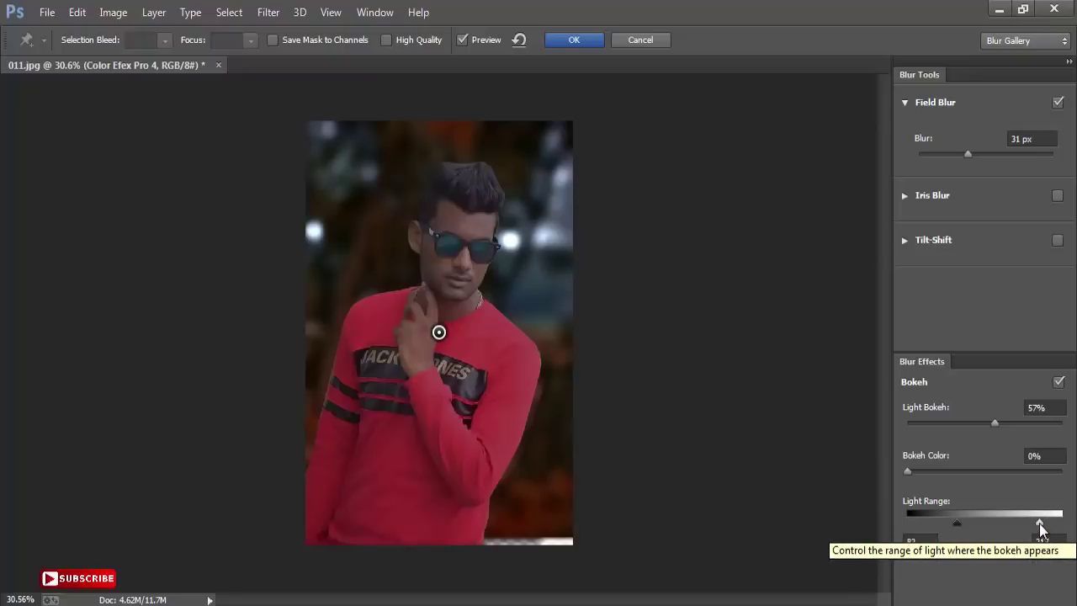
{"action": "left_click", "coordinate": [594, 45]}
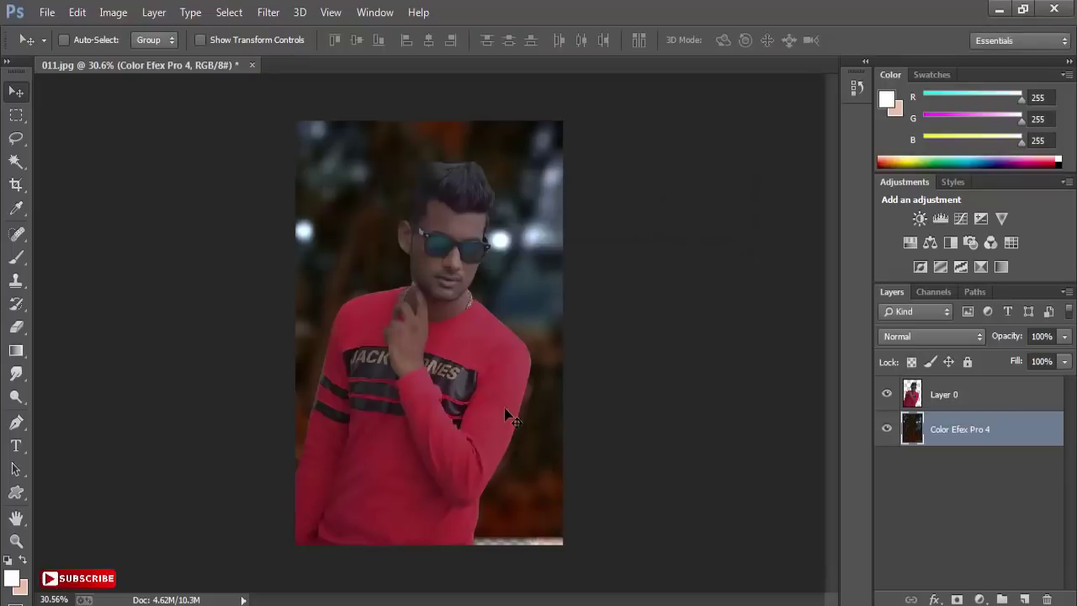
Lasso the bright bottom-right strip, Content-Aware Fill it, and deselect
{"action": "left_click", "coordinate": [16, 138]}
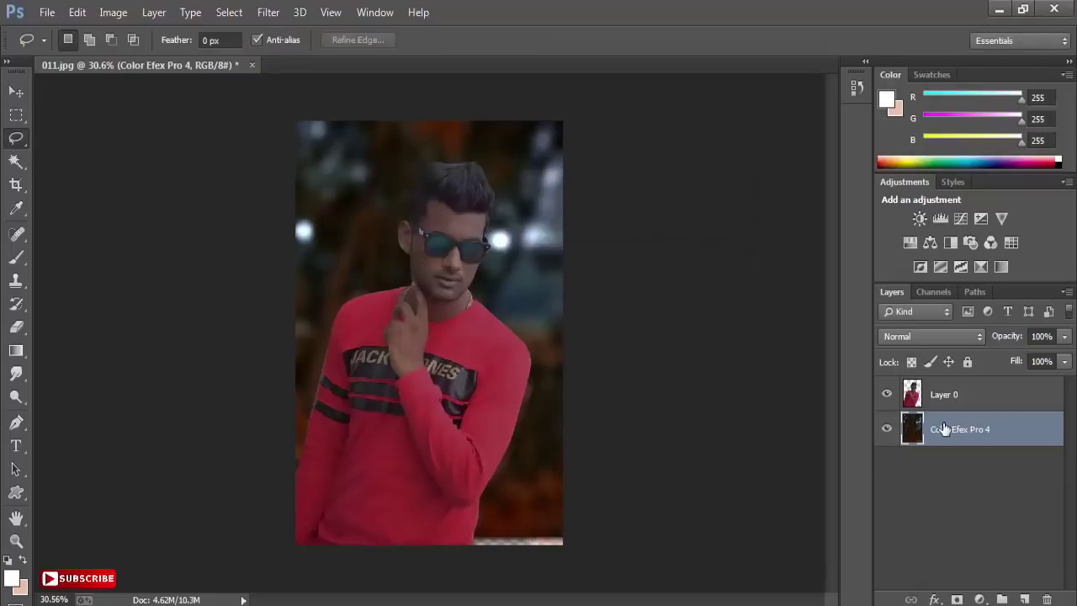
{"action": "mouse_move", "coordinate": [496, 522]}
{"action": "left_mouse_down"}
{"action": "mouse_move", "coordinate": [536, 518]}
{"action": "mouse_move", "coordinate": [505, 522]}
{"action": "left_mouse_up"}
{"action": "right_click", "coordinate": [536, 455]}
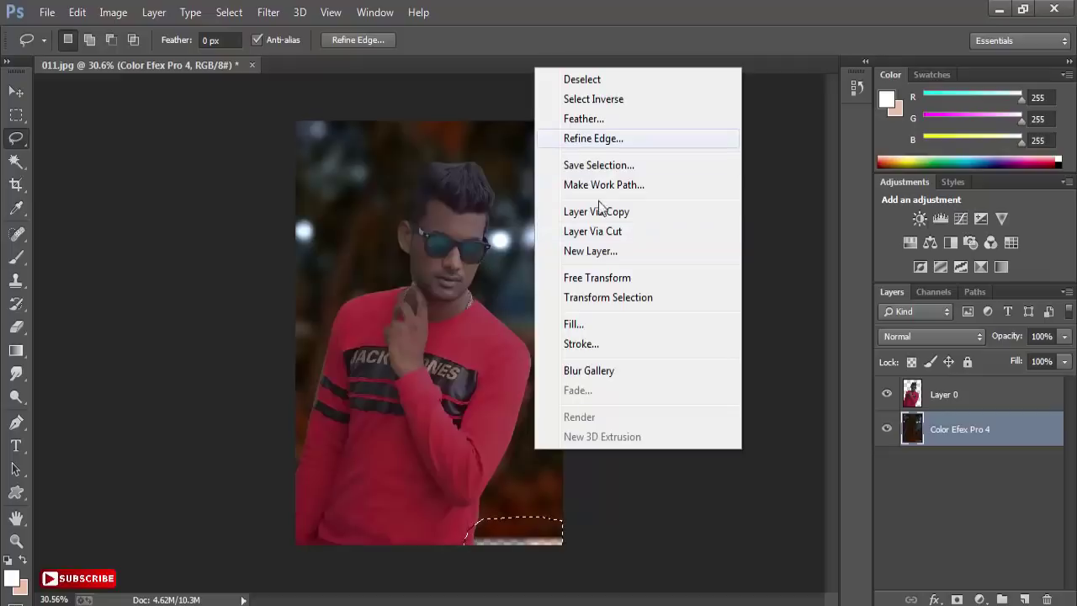
{"action": "left_click", "coordinate": [583, 325]}
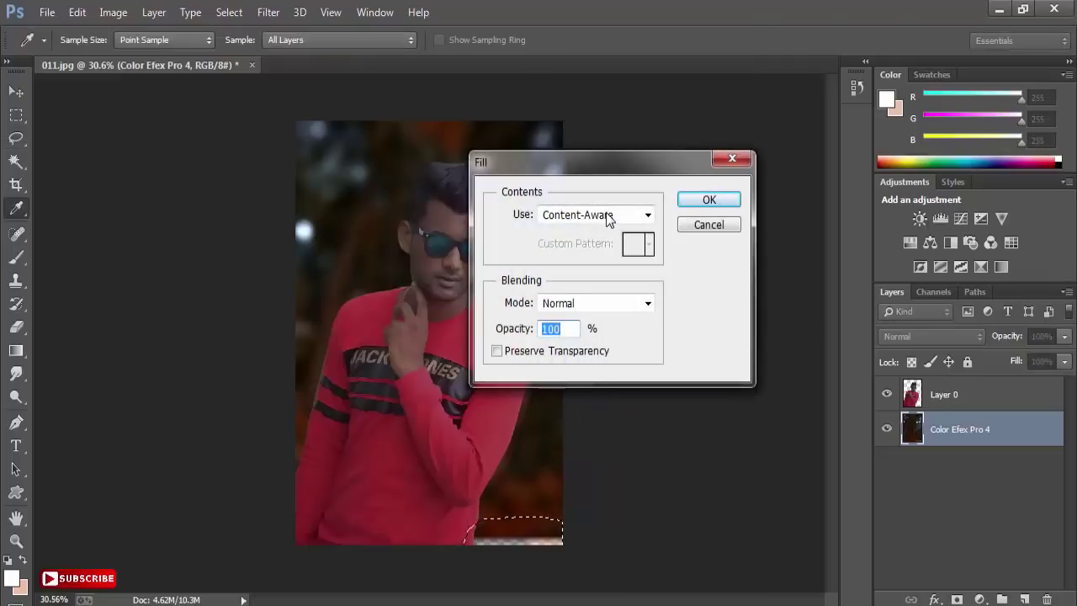
{"action": "left_click", "coordinate": [606, 217]}
{"action": "left_click", "coordinate": [599, 284]}
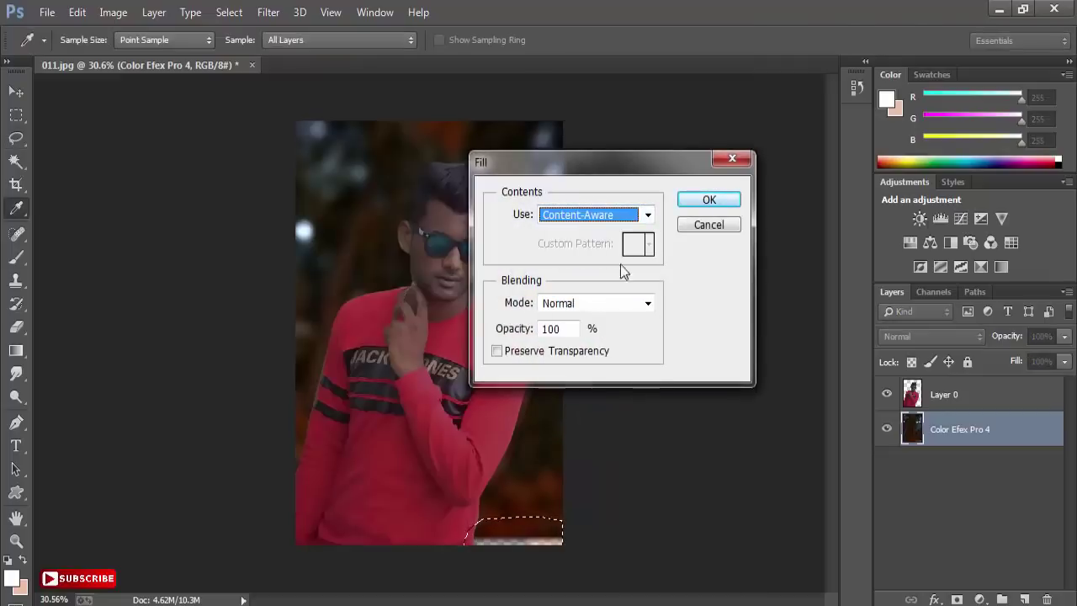
{"action": "left_click", "coordinate": [703, 200]}
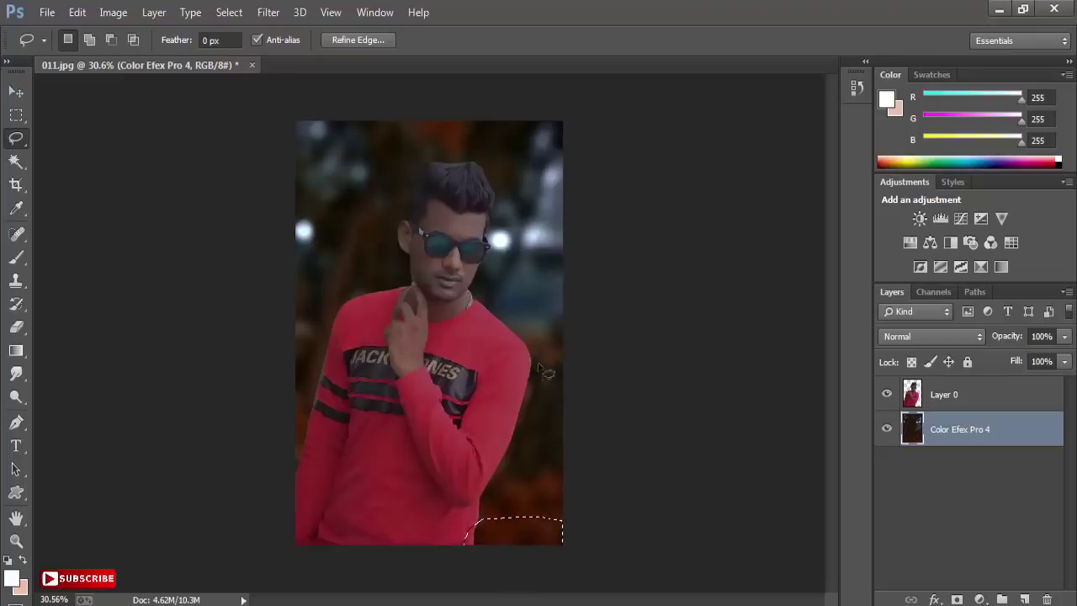
{"action": "key", "text": "ctrl+d"}
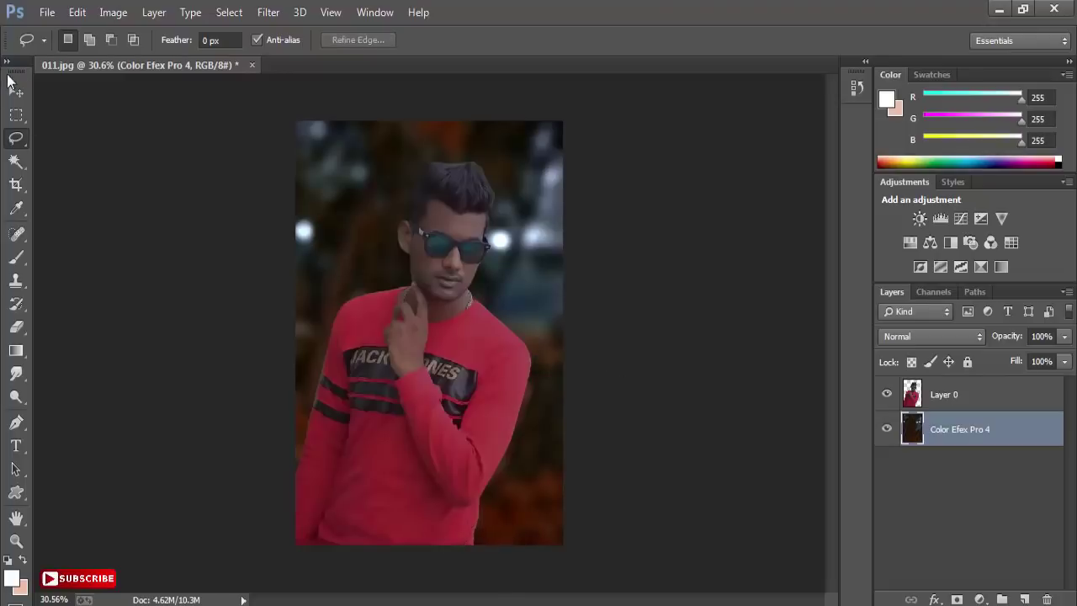
Zoom in slightly on the image and return to the Move tool
{"action": "key", "text": "z"}
{"action": "left_click", "coordinate": [438, 295]}
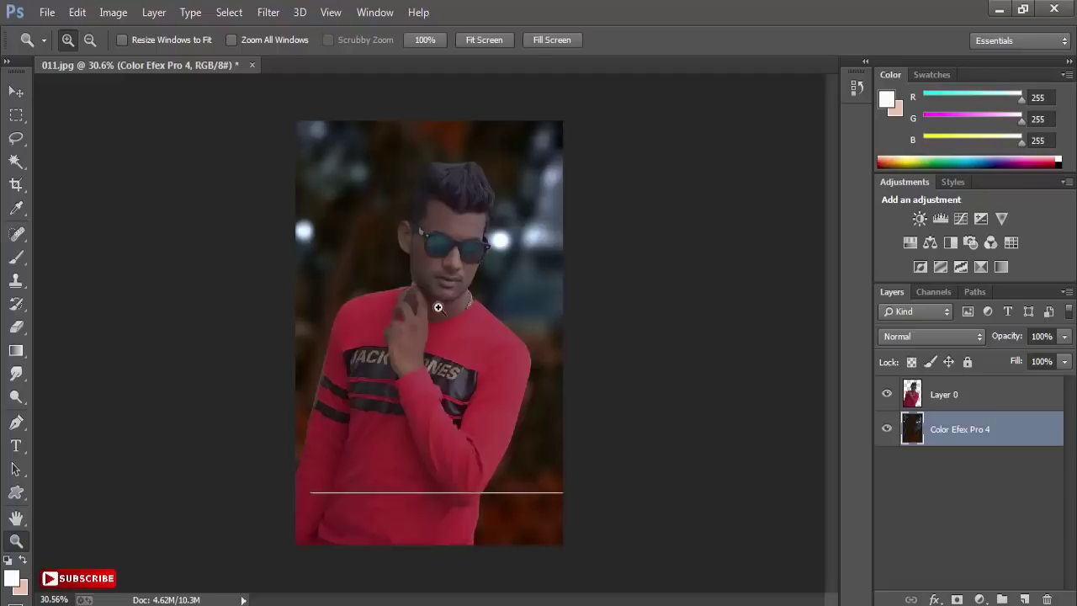
{"action": "left_click", "coordinate": [16, 91]}
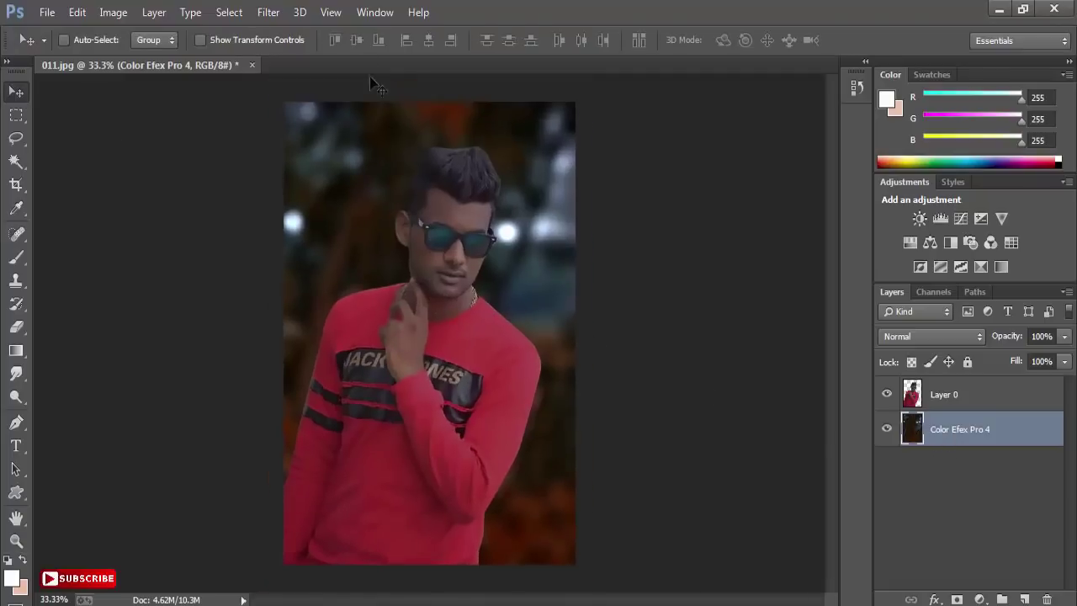
In Camera Raw Filter, set exposure +0.40, highlights +3, and add clarity
{"action": "left_click", "coordinate": [276, 15]}
{"action": "left_click", "coordinate": [313, 111]}
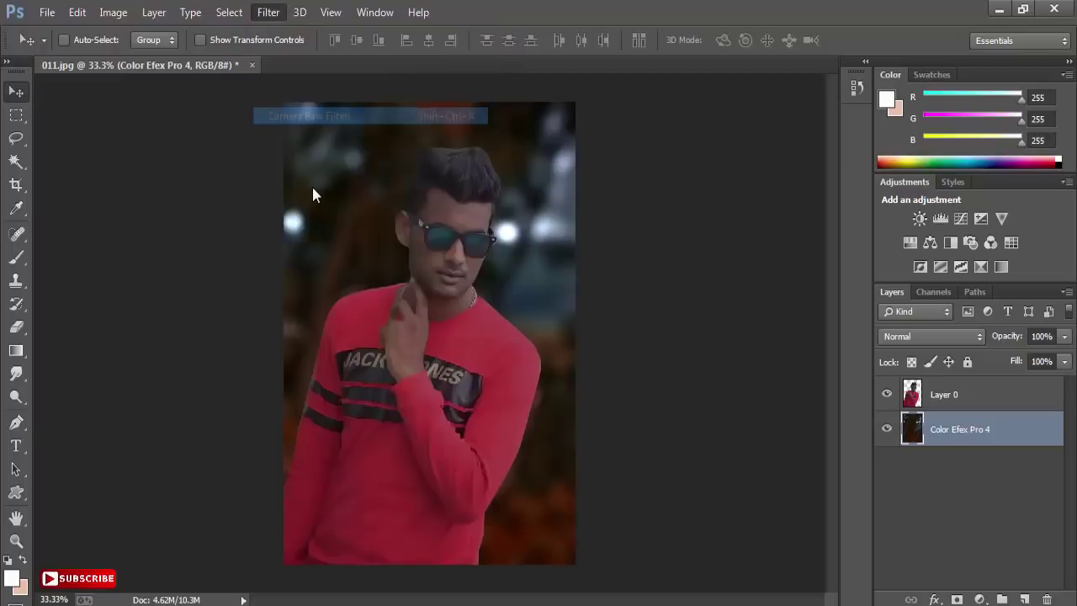
{"action": "left_click_drag", "start_coordinate": [844, 372], "coordinate": [852, 372]}
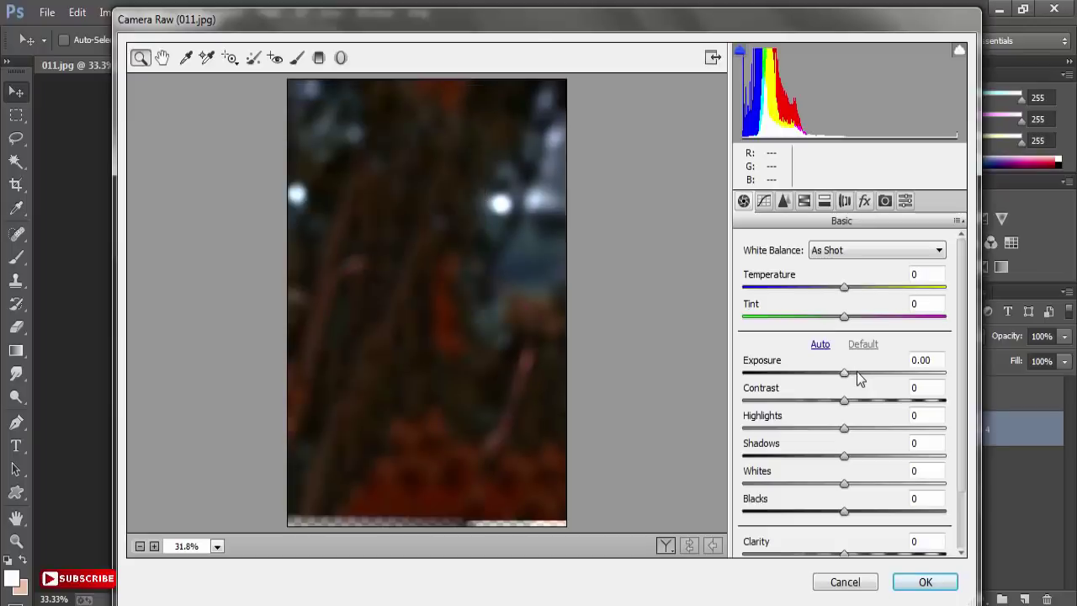
{"action": "mouse_move", "coordinate": [880, 427]}
{"action": "left_mouse_down"}
{"action": "mouse_move", "coordinate": [848, 427]}
{"action": "mouse_move", "coordinate": [861, 455]}
{"action": "left_mouse_up"}
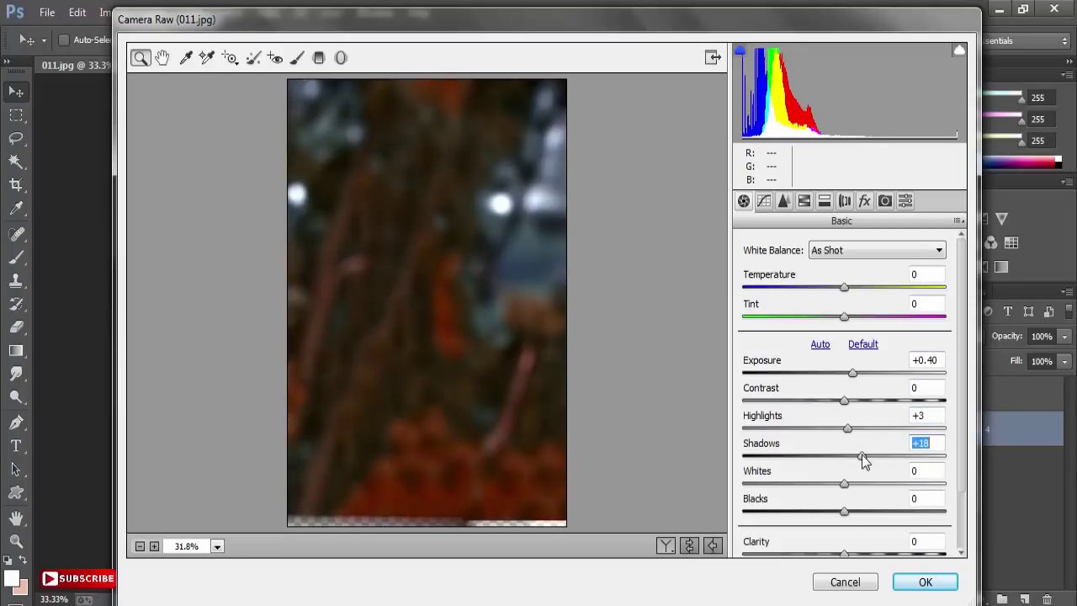
{"action": "left_click_drag", "start_coordinate": [964, 486], "coordinate": [960, 530]}
{"action": "left_click_drag", "start_coordinate": [877, 487], "coordinate": [873, 490]}
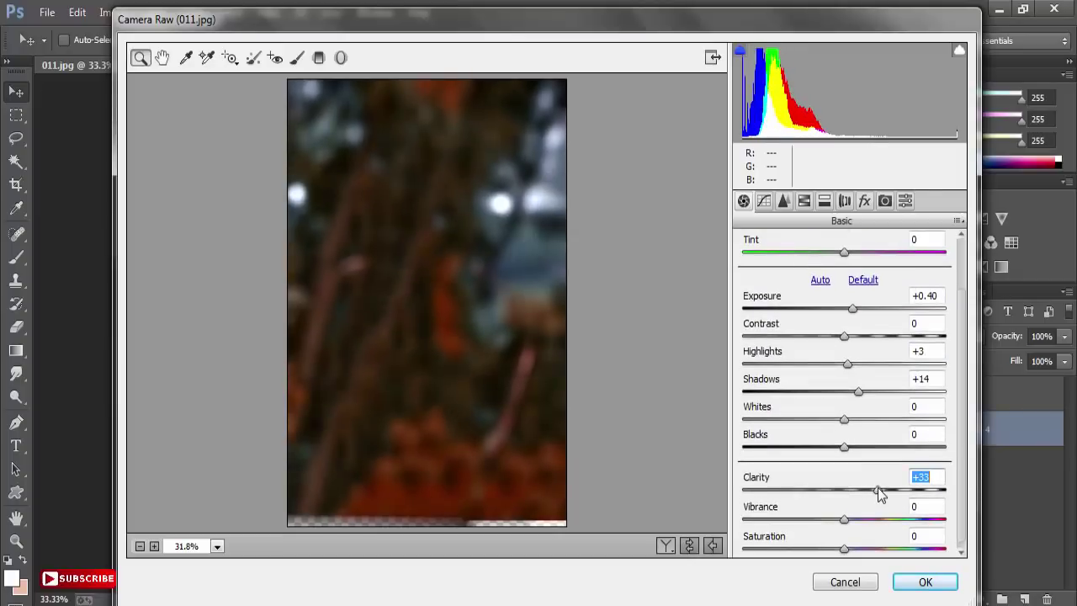
Brighten orange luminance, boost orange saturation to +71 and blue to +48, and confirm
{"action": "left_click", "coordinate": [810, 203]}
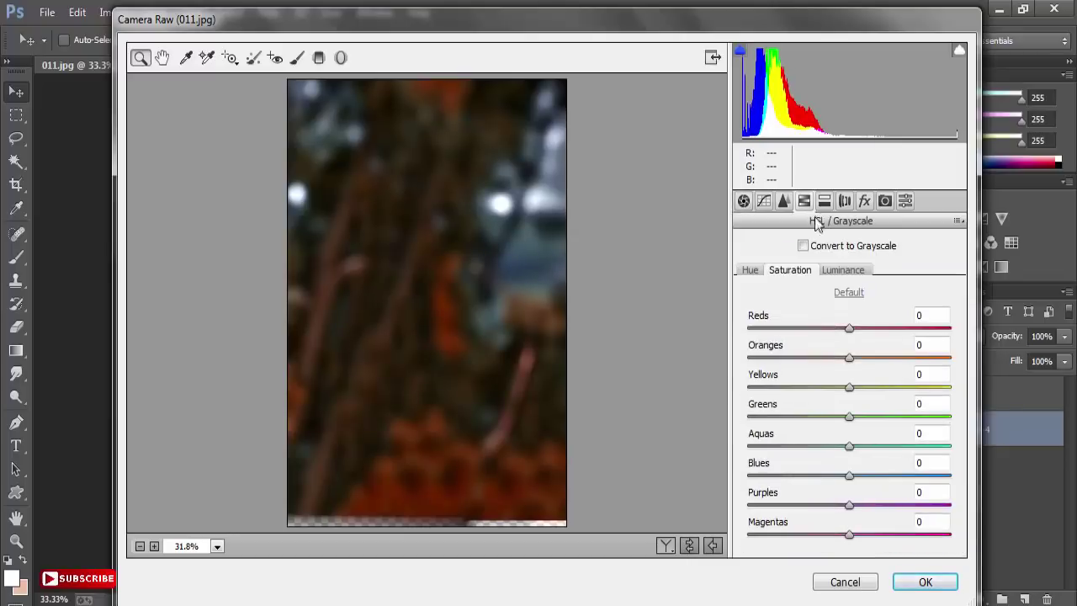
{"action": "left_click", "coordinate": [843, 269]}
{"action": "left_click", "coordinate": [910, 357]}
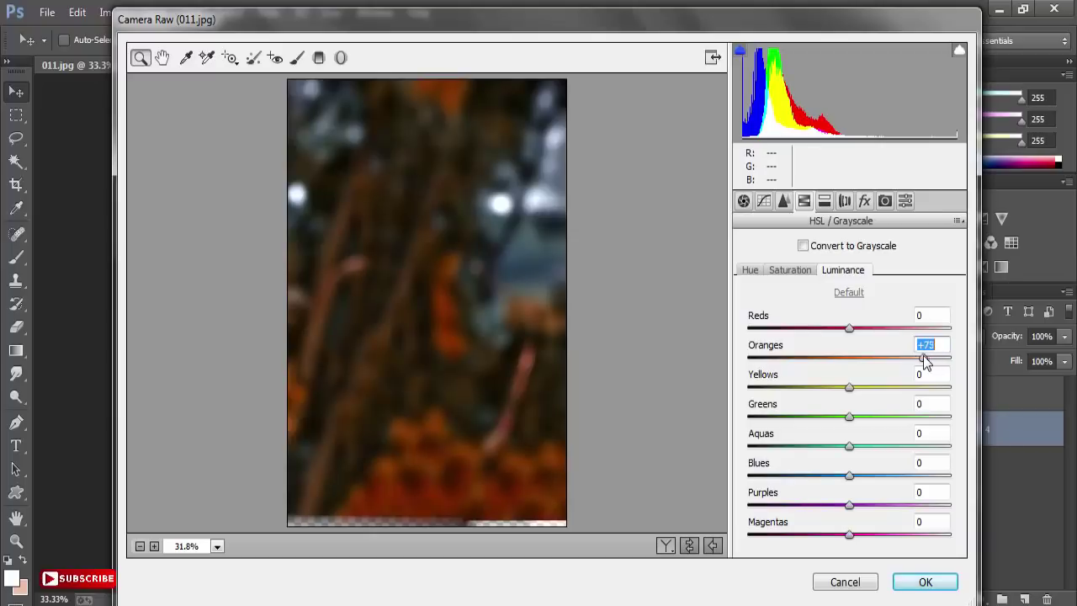
{"action": "left_click", "coordinate": [789, 270]}
{"action": "left_click_drag", "start_coordinate": [906, 357], "coordinate": [922, 360]}
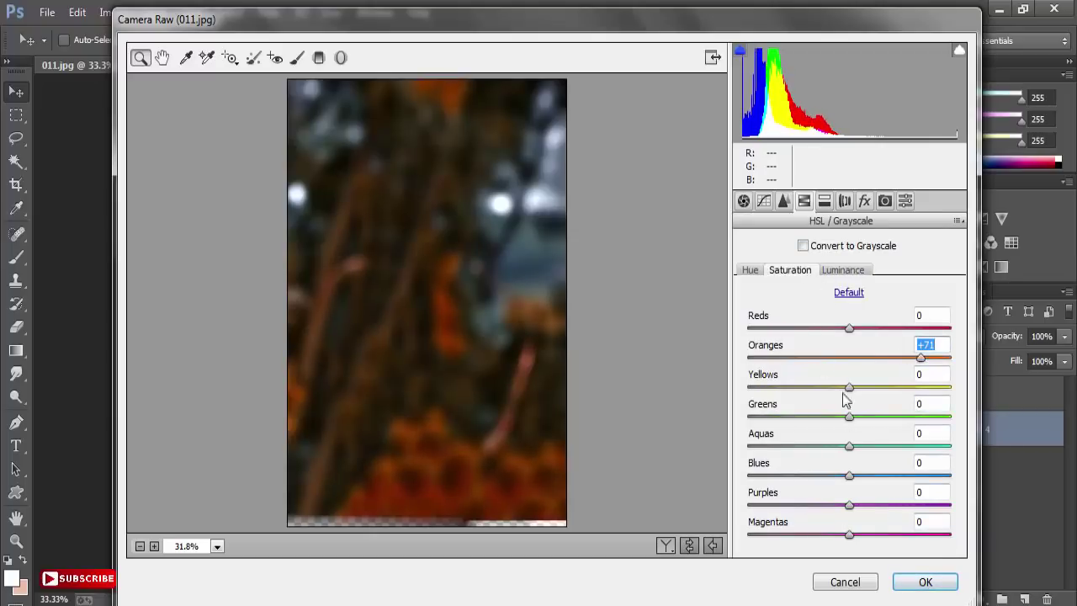
{"action": "left_click_drag", "start_coordinate": [908, 477], "coordinate": [901, 476]}
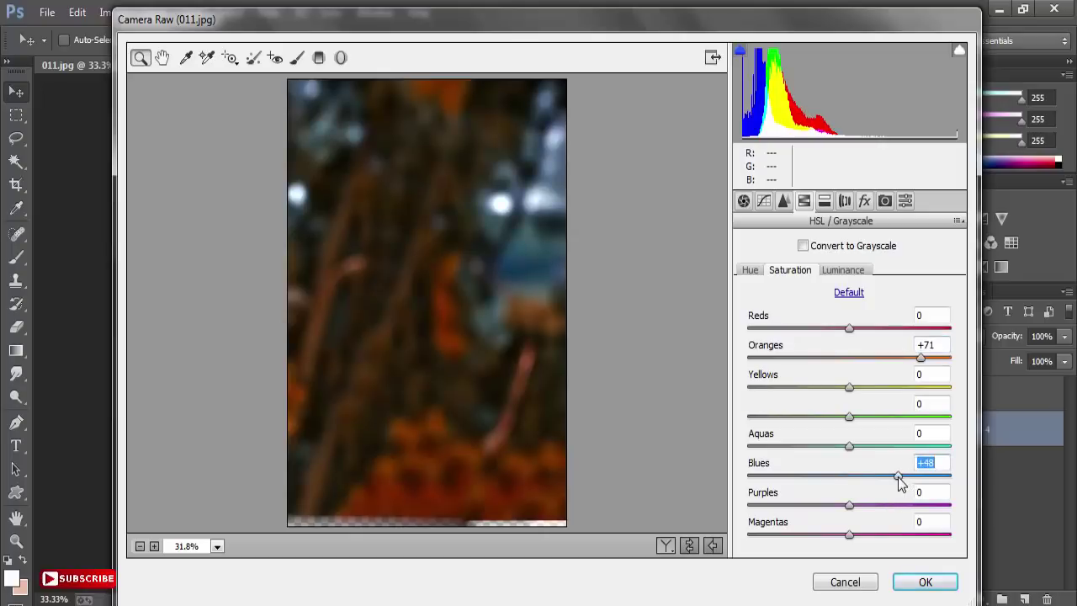
{"action": "left_click", "coordinate": [907, 579]}
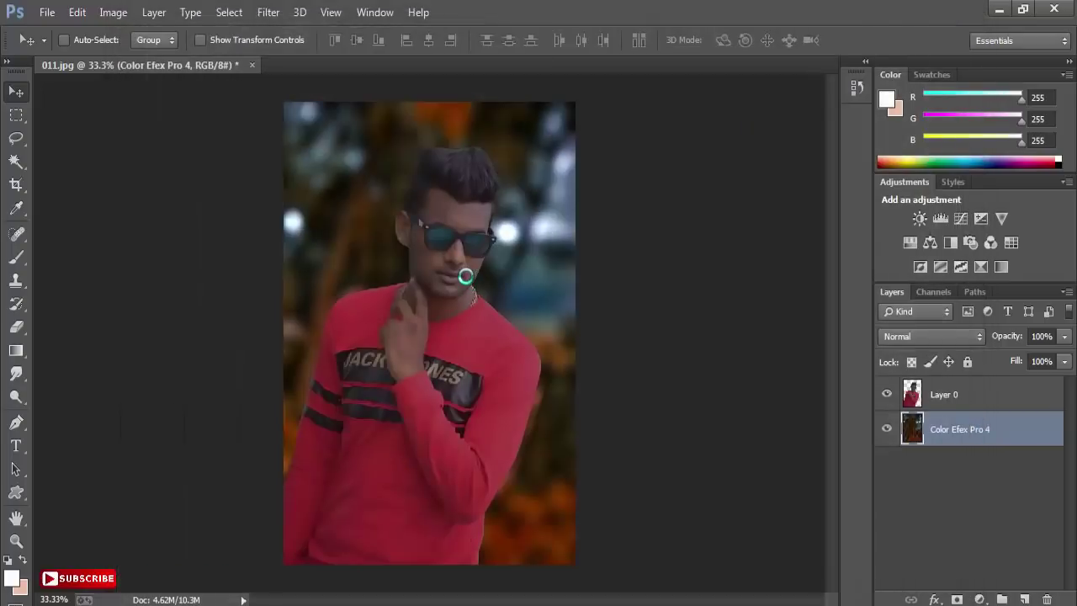
{"action": "scroll", "coordinate": [269, 170], "scroll_direction": "down", "scroll_amount": 1}
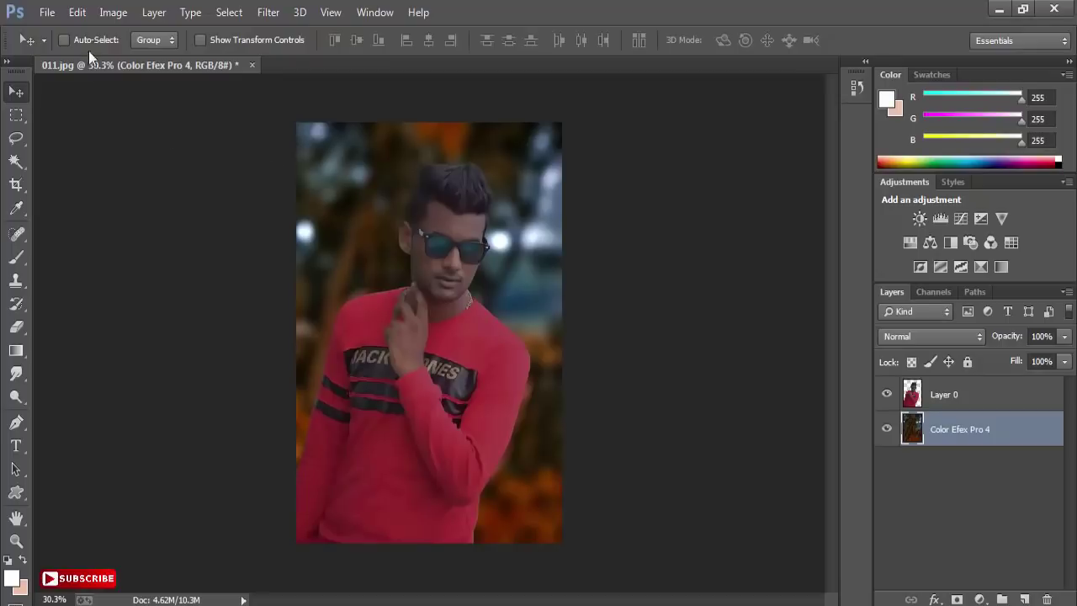
Apply Selective Color to the Reds with Yellow +51 and Magenta +15
{"action": "left_click", "coordinate": [113, 12]}
{"action": "mouse_move", "coordinate": [138, 57]}
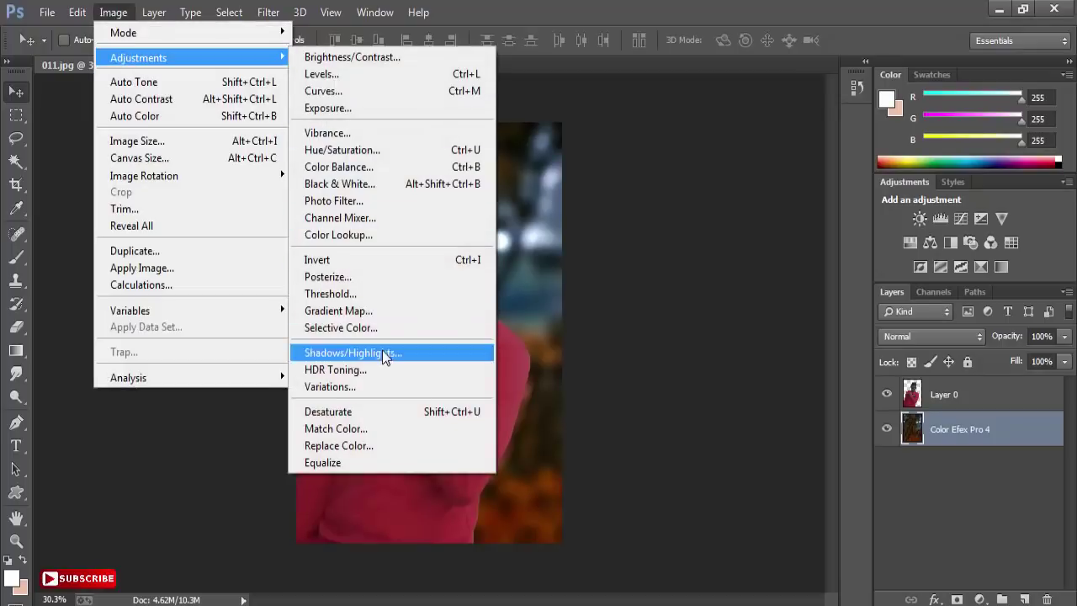
{"action": "left_click", "coordinate": [370, 327]}
{"action": "left_click_drag", "start_coordinate": [610, 173], "coordinate": [753, 183]}
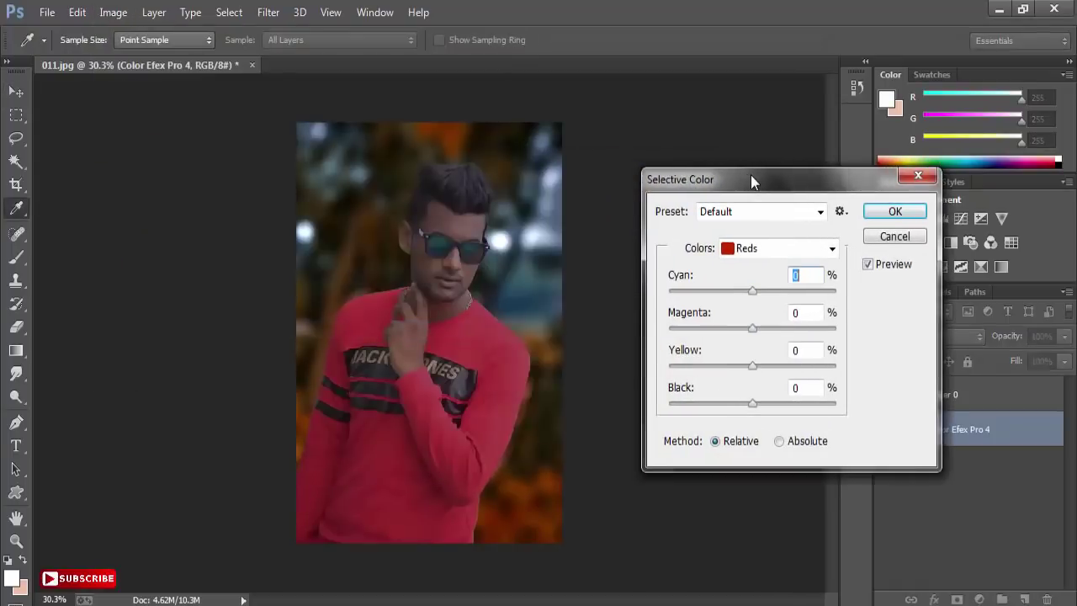
{"action": "left_click", "coordinate": [786, 367]}
{"action": "left_click_drag", "start_coordinate": [775, 328], "coordinate": [765, 328]}
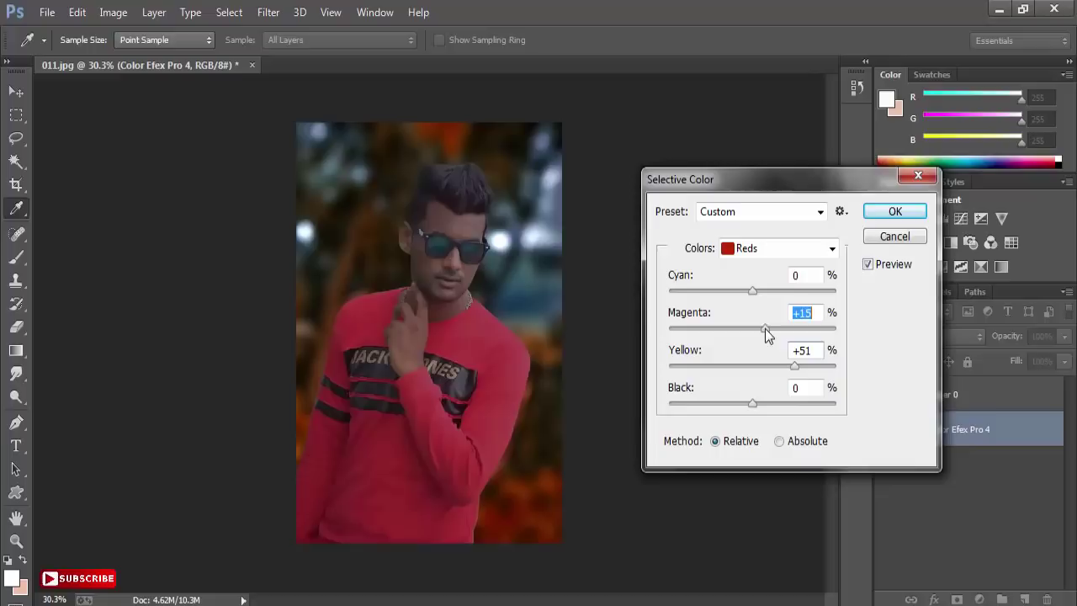
{"action": "left_click", "coordinate": [893, 213]}
{"action": "left_click", "coordinate": [16, 280]}
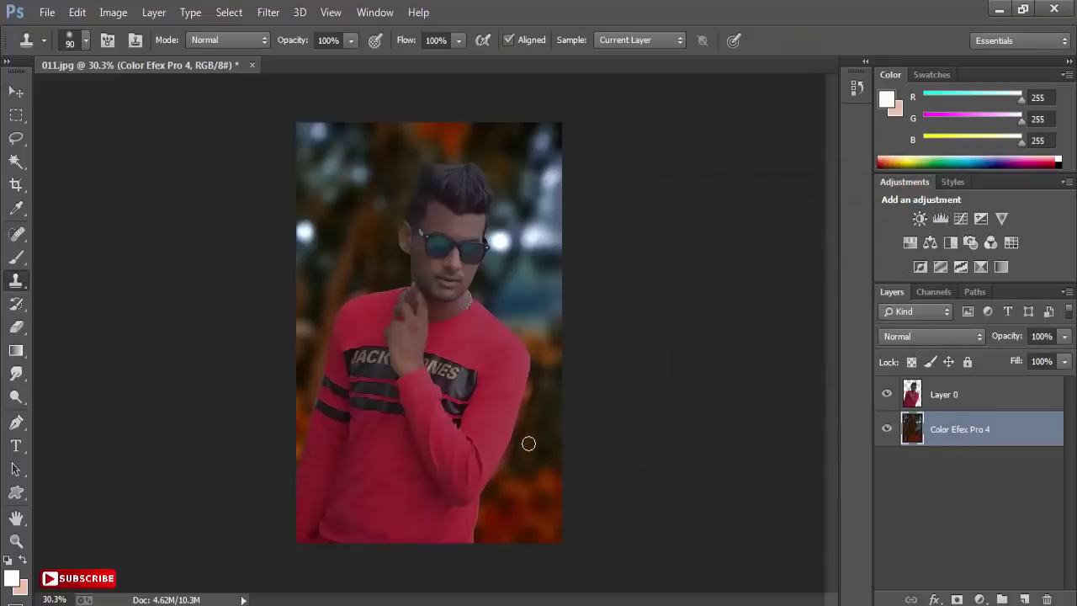
Undo a stray clone stroke on the right sleeve and zoom to fit the photo
{"action": "key", "text": "bracketright"}
{"action": "key", "text": "bracketright"}
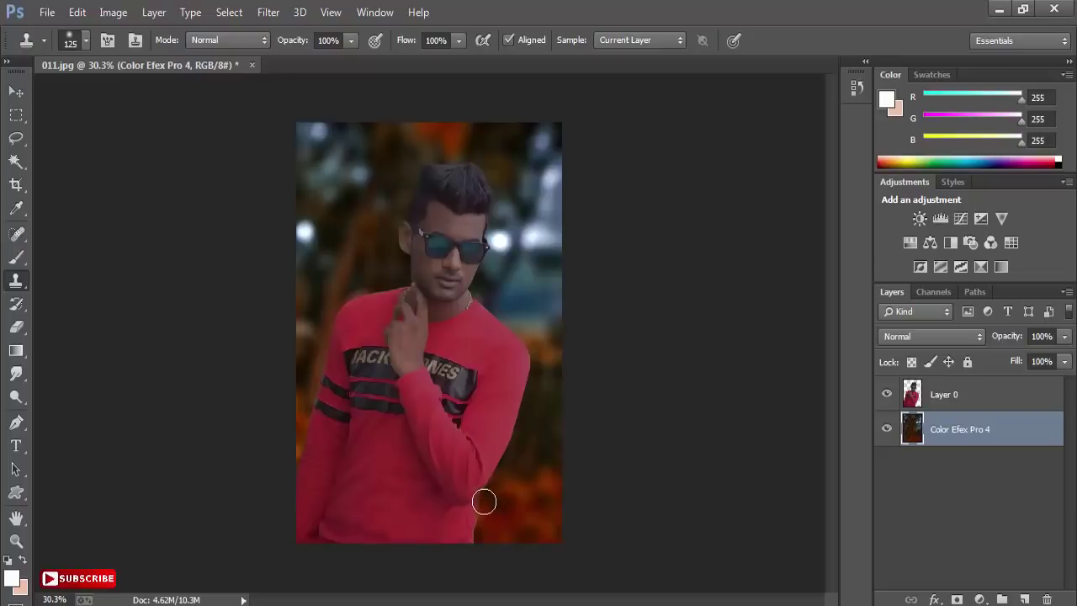
{"action": "left_click", "coordinate": [498, 378]}
{"action": "key", "text": "ctrl+z"}
{"action": "key", "text": "ctrl+plus"}
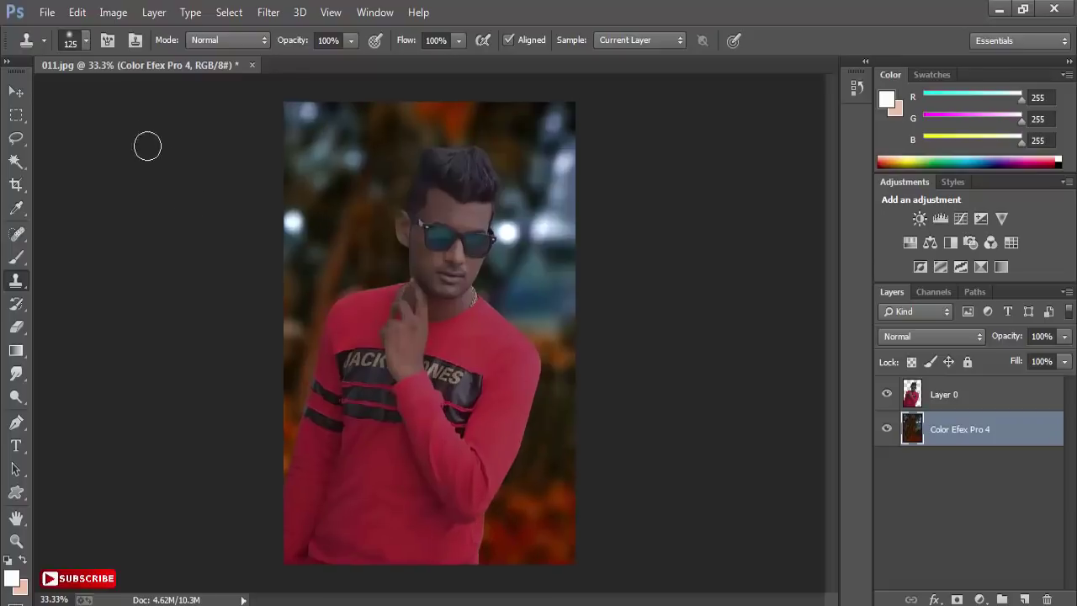
{"action": "left_click", "coordinate": [17, 92]}
{"action": "key", "text": "ctrl+0"}
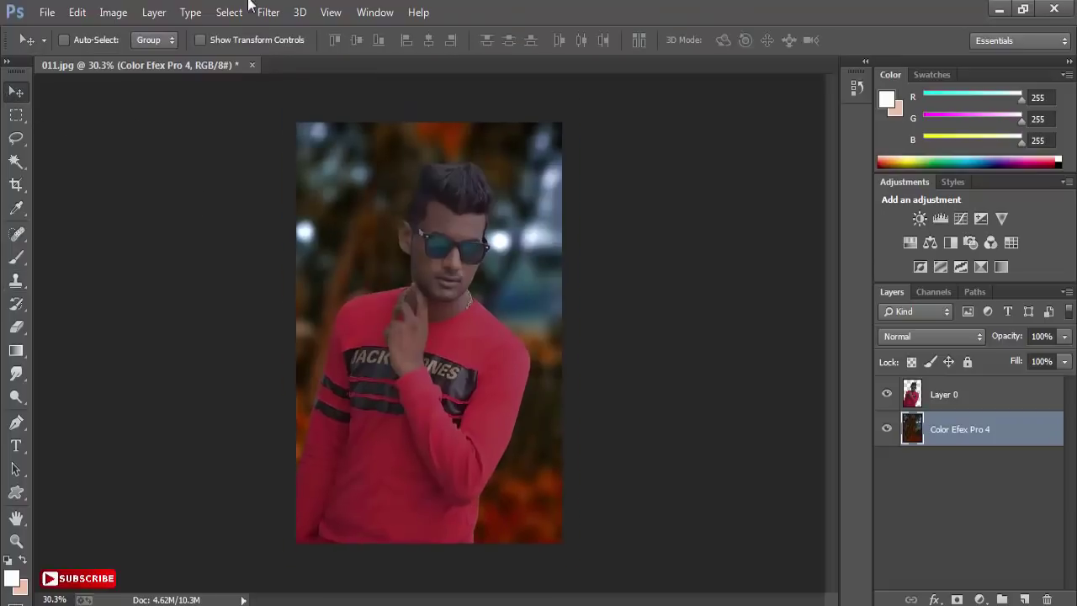
Apply a Gaussian Blur of about 2.8 px radius to the background layer
{"action": "left_click", "coordinate": [275, 18]}
{"action": "mouse_move", "coordinate": [277, 226]}
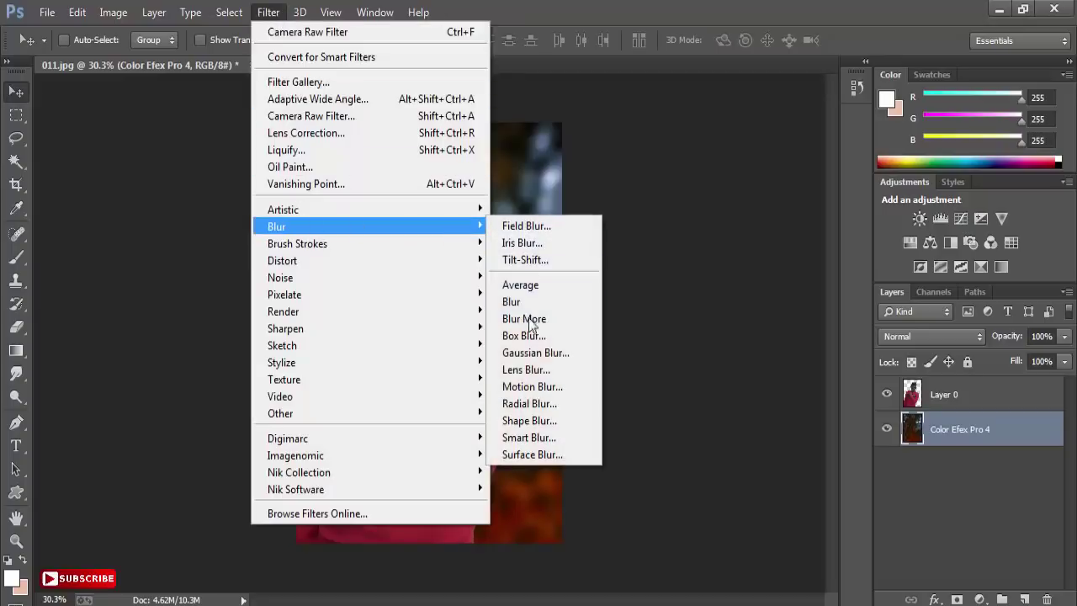
{"action": "left_click", "coordinate": [527, 354]}
{"action": "left_click_drag", "start_coordinate": [628, 174], "coordinate": [673, 166]}
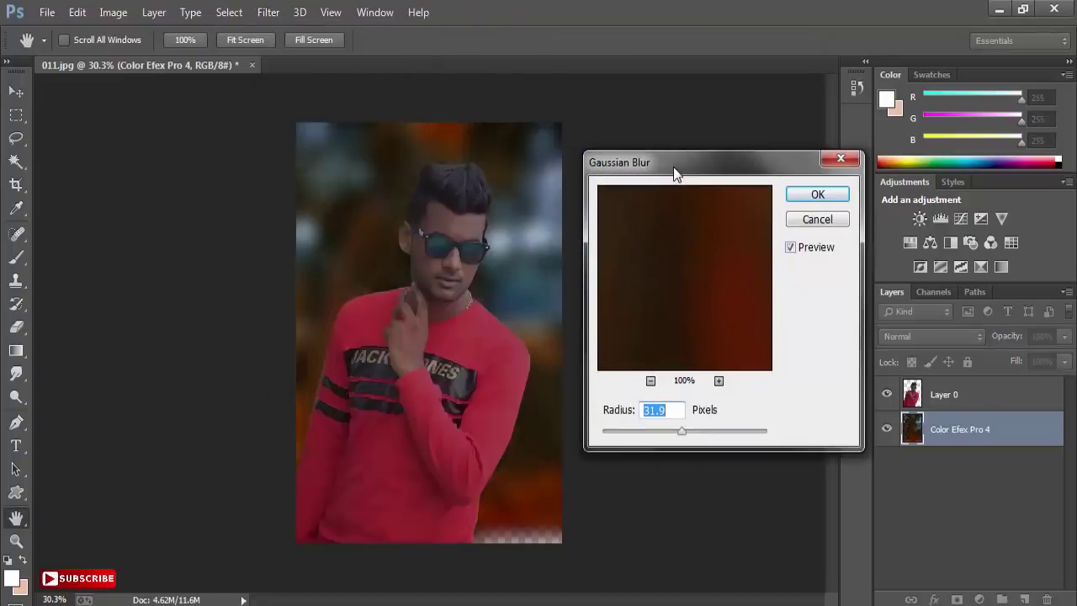
{"action": "mouse_move", "coordinate": [646, 445]}
{"action": "left_mouse_down"}
{"action": "mouse_move", "coordinate": [623, 437]}
{"action": "mouse_move", "coordinate": [631, 440]}
{"action": "left_mouse_up"}
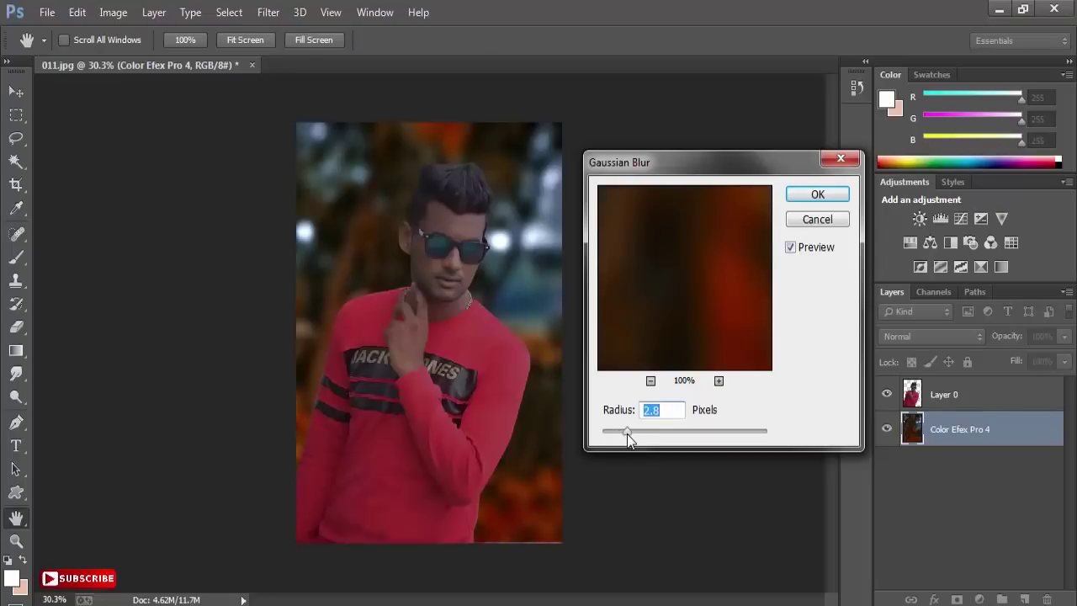
{"action": "key", "text": "Return"}
{"action": "key", "text": "v"}
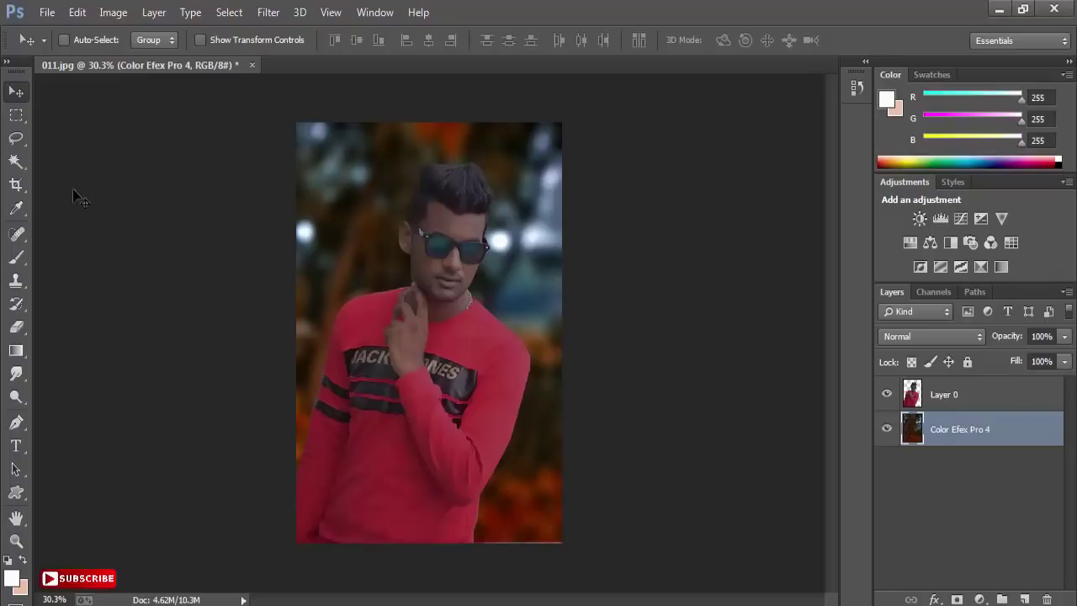
Lasso the stray bottom-right edge strip and Content-Aware fill it
{"action": "left_click", "coordinate": [16, 138]}
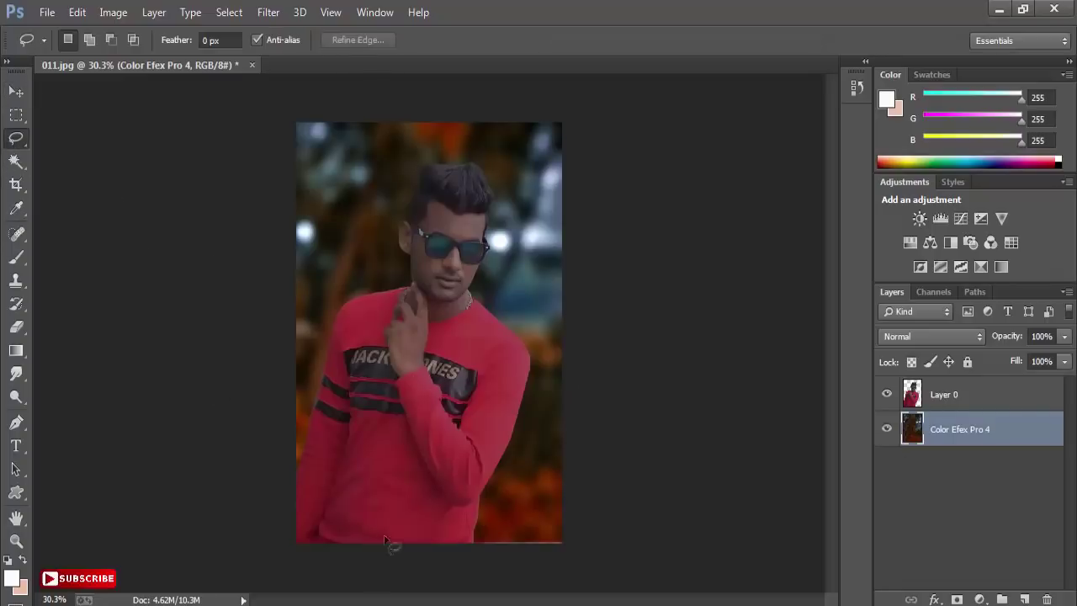
{"action": "left_click_drag", "start_coordinate": [493, 536], "coordinate": [562, 538]}
{"action": "right_click", "coordinate": [515, 515]}
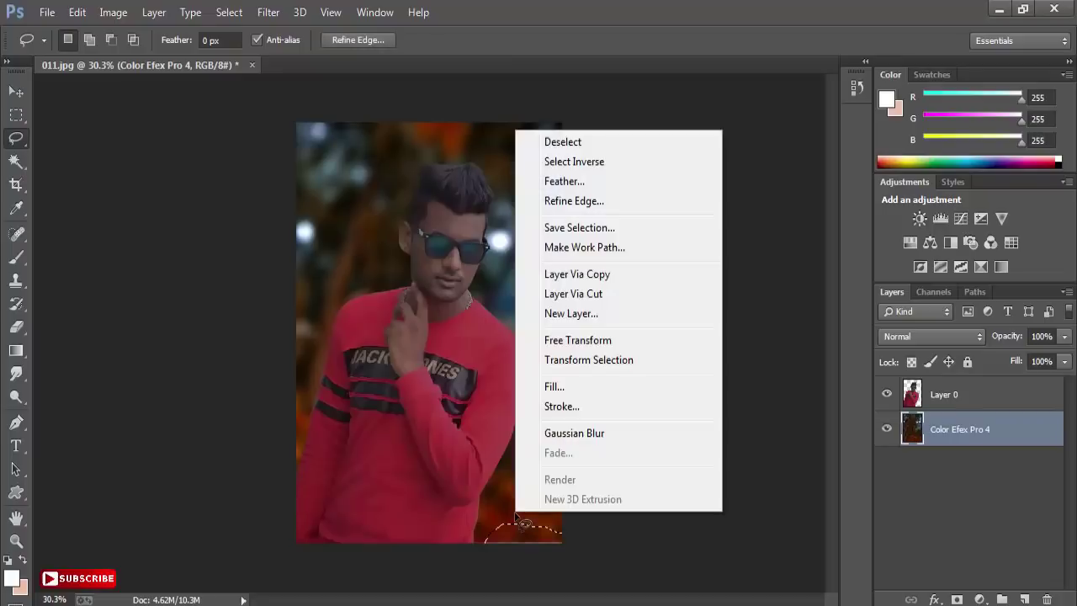
{"action": "left_click", "coordinate": [559, 390]}
{"action": "left_click", "coordinate": [703, 204]}
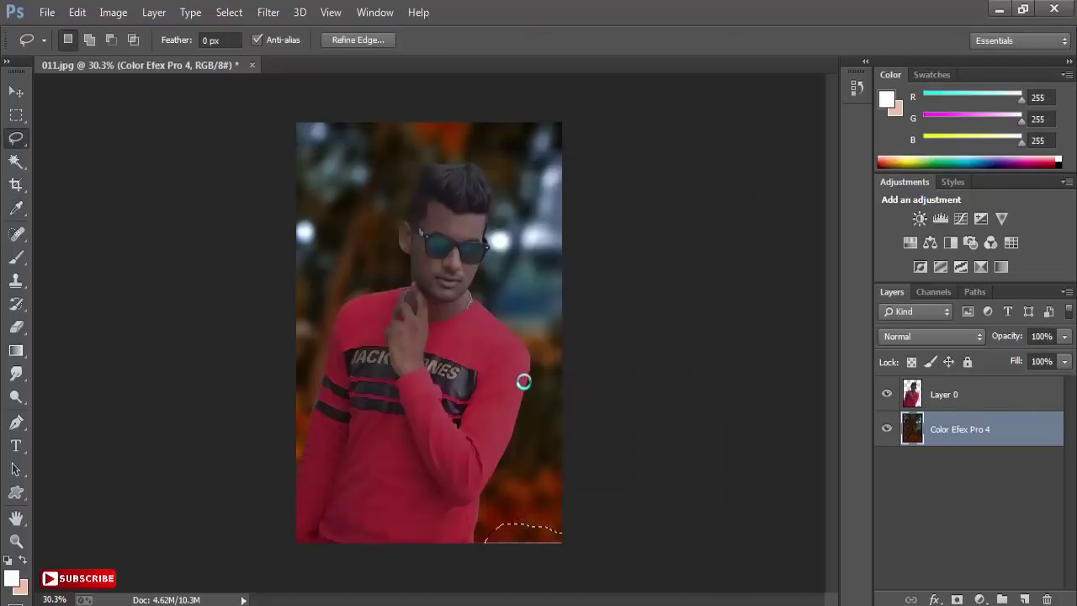
{"action": "key", "text": "ctrl+d"}
Crop the image slightly to trim the lower edge strip
{"action": "left_click", "coordinate": [16, 185]}
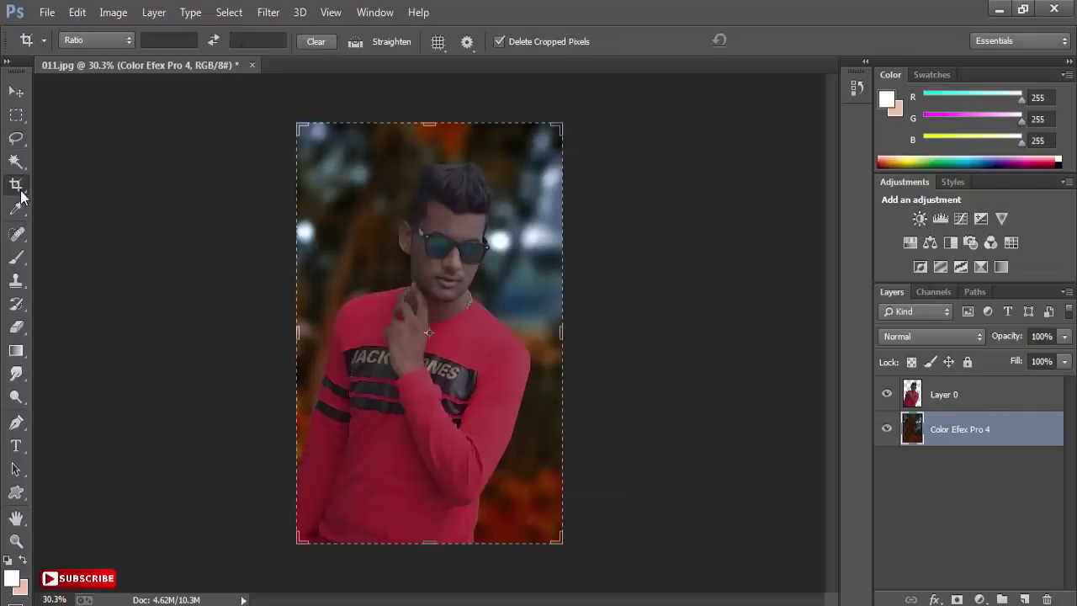
{"action": "left_click", "coordinate": [487, 257]}
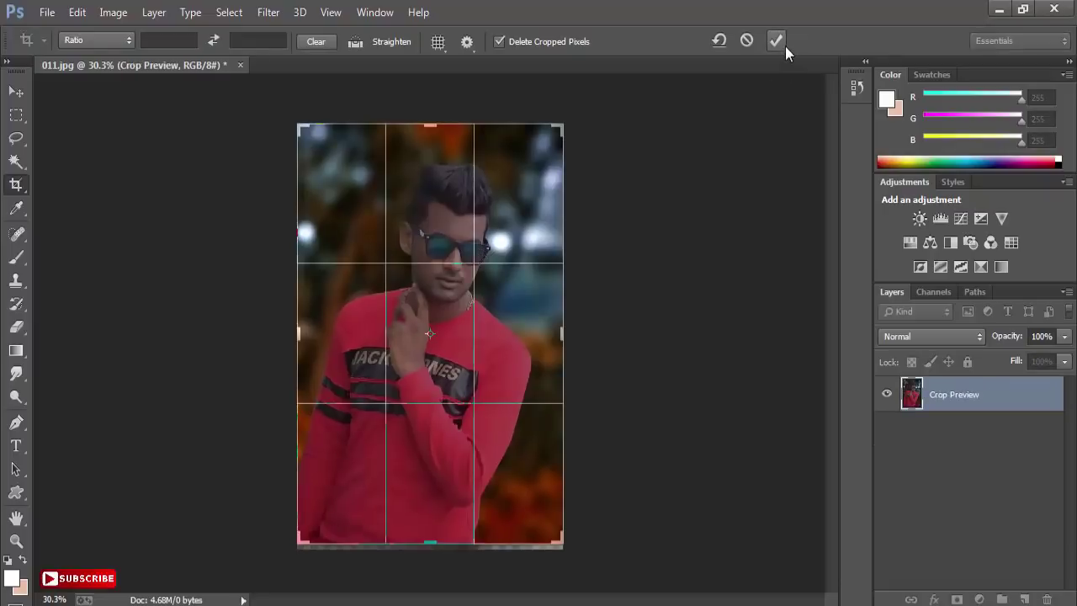
{"action": "left_click", "coordinate": [776, 41]}
{"action": "left_click", "coordinate": [16, 91]}
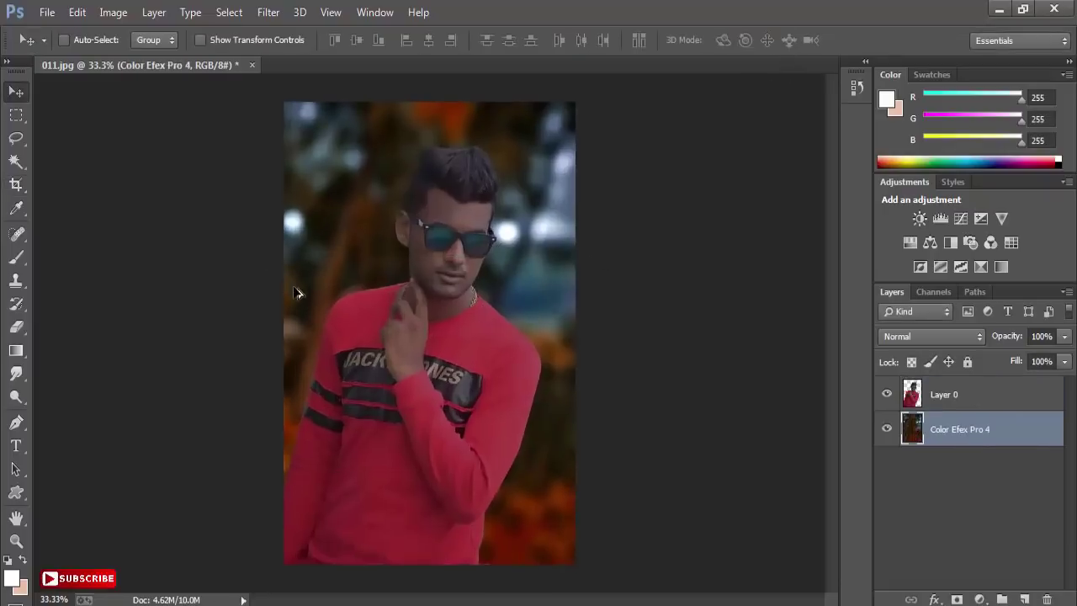
Select Layer 0 and set the Smudge tool to a 14 px brush at 69% strength
{"action": "left_click", "coordinate": [968, 391]}
{"action": "scroll", "coordinate": [457, 289], "scroll_direction": "up", "scroll_amount": 5}
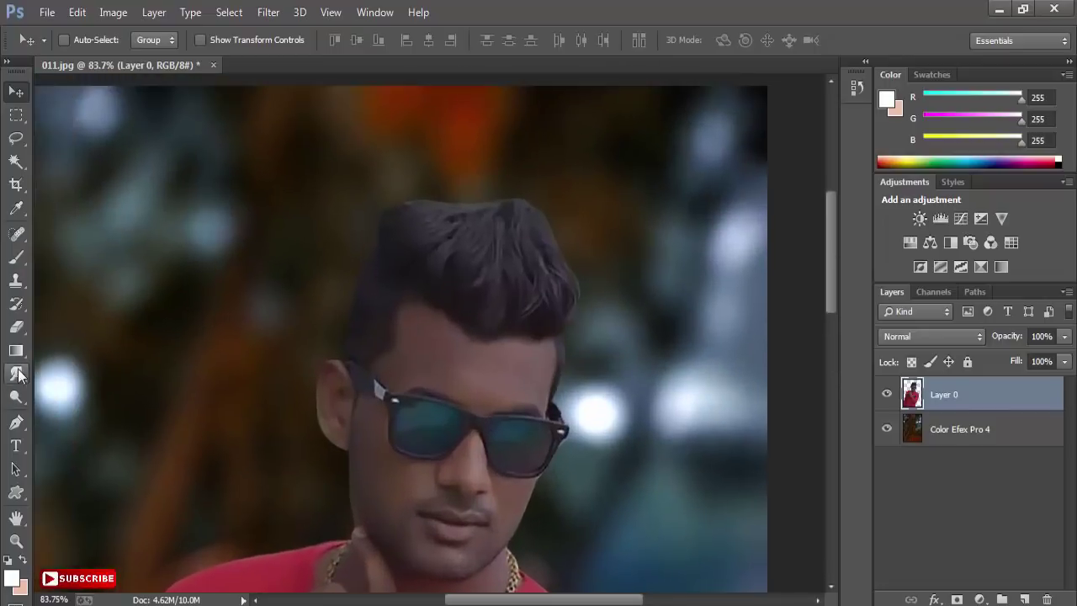
{"action": "left_click", "coordinate": [16, 373]}
{"action": "left_click", "coordinate": [84, 41]}
{"action": "scroll", "coordinate": [157, 241], "scroll_direction": "down", "scroll_amount": 3}
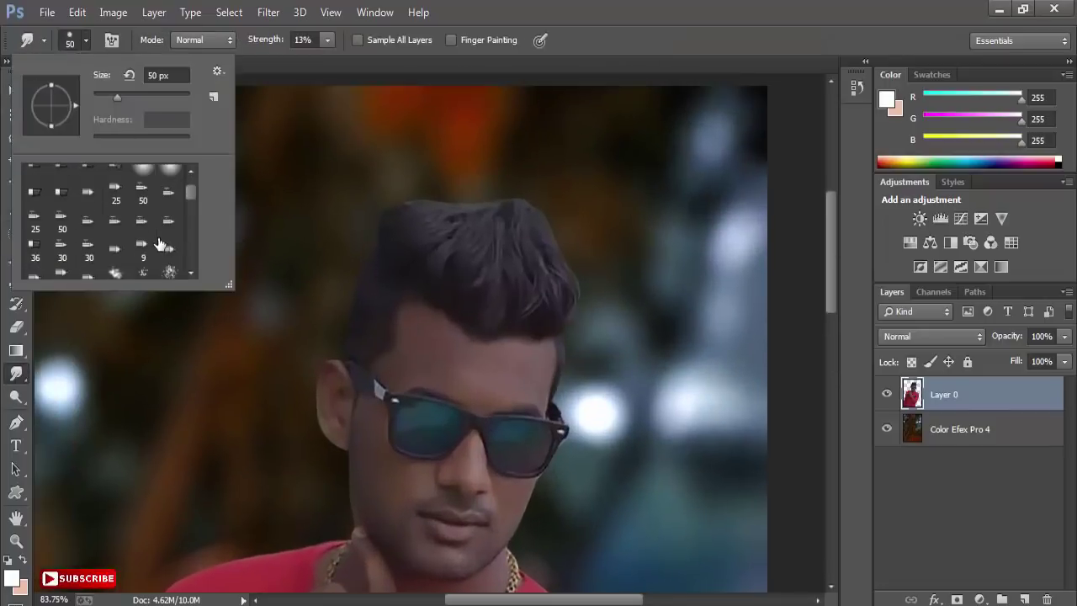
{"action": "scroll", "coordinate": [160, 242], "scroll_direction": "down", "scroll_amount": 2}
{"action": "double_click", "coordinate": [139, 221]}
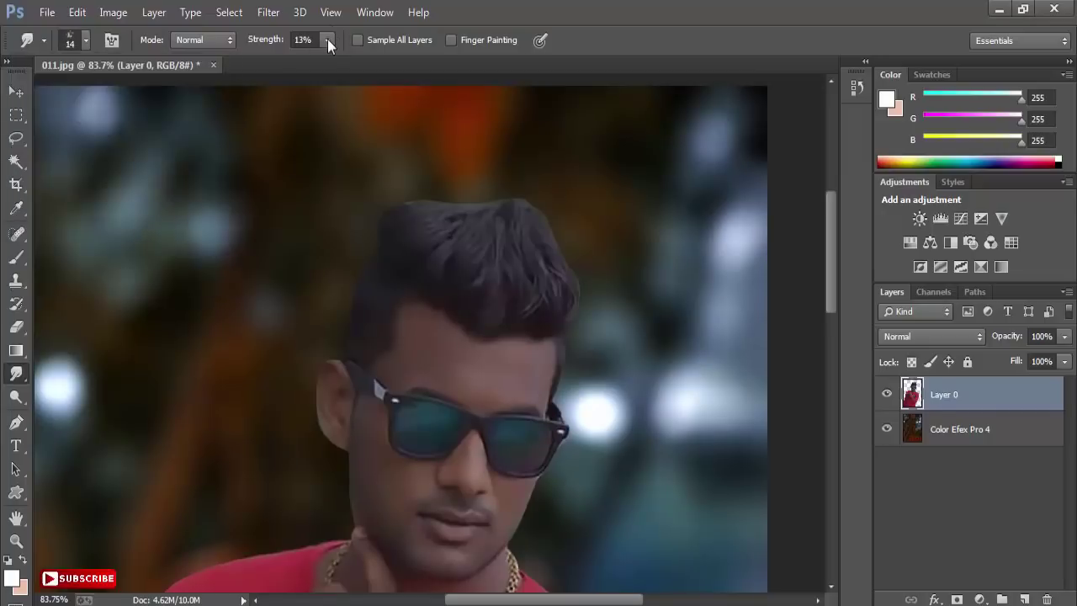
{"action": "left_click_drag", "start_coordinate": [364, 60], "coordinate": [376, 63]}
Smudge the top edge of the man's hair upward into soft strands
{"action": "scroll", "coordinate": [505, 286], "scroll_direction": "up", "scroll_amount": 2}
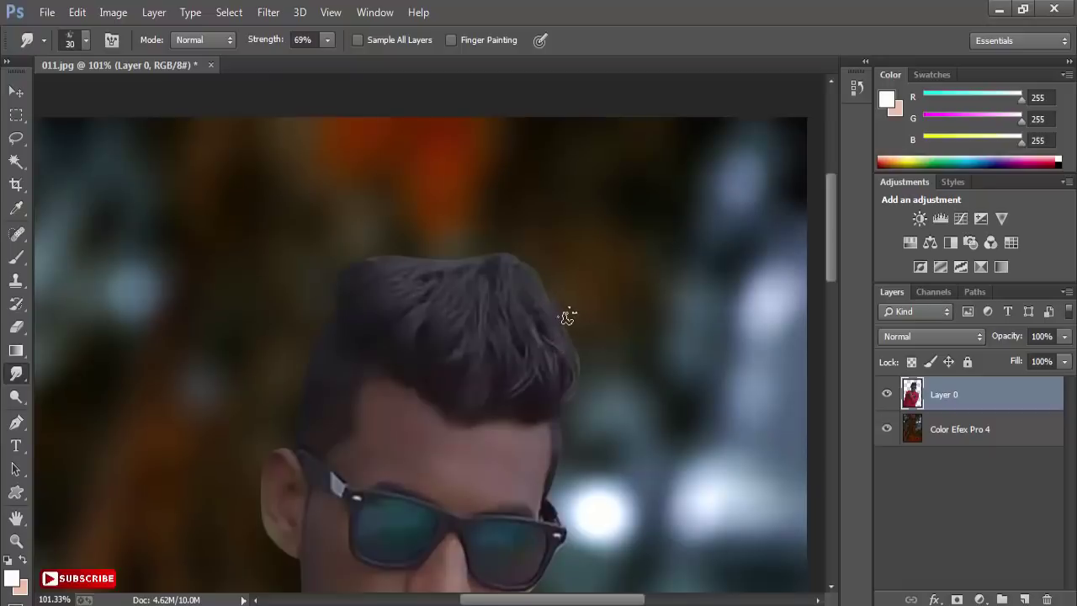
{"action": "scroll", "coordinate": [539, 269], "scroll_direction": "up", "scroll_amount": 1}
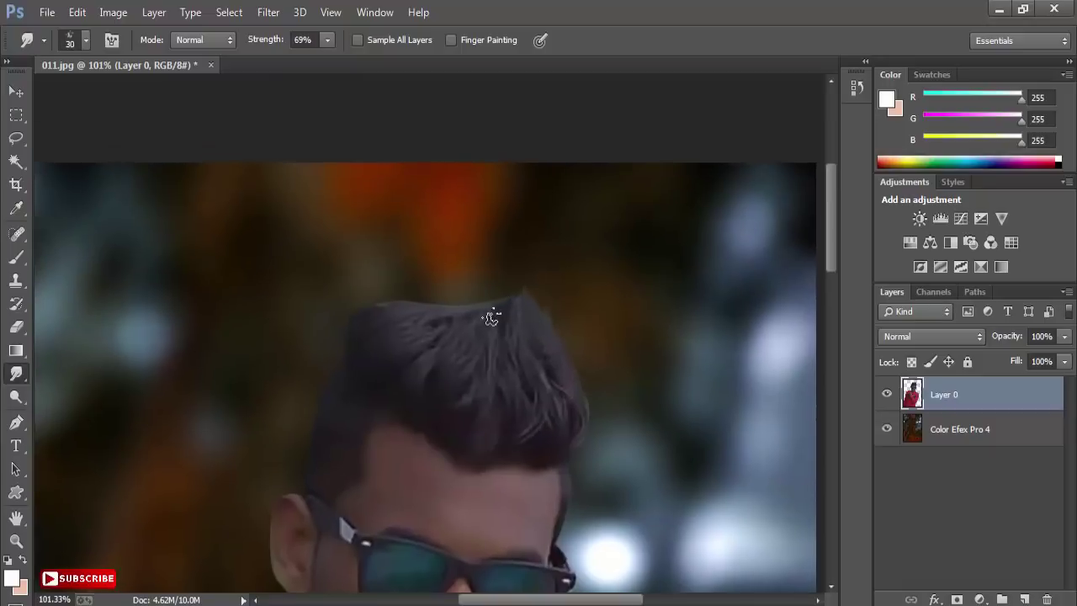
{"action": "scroll", "coordinate": [493, 320], "scroll_direction": "up", "scroll_amount": 1}
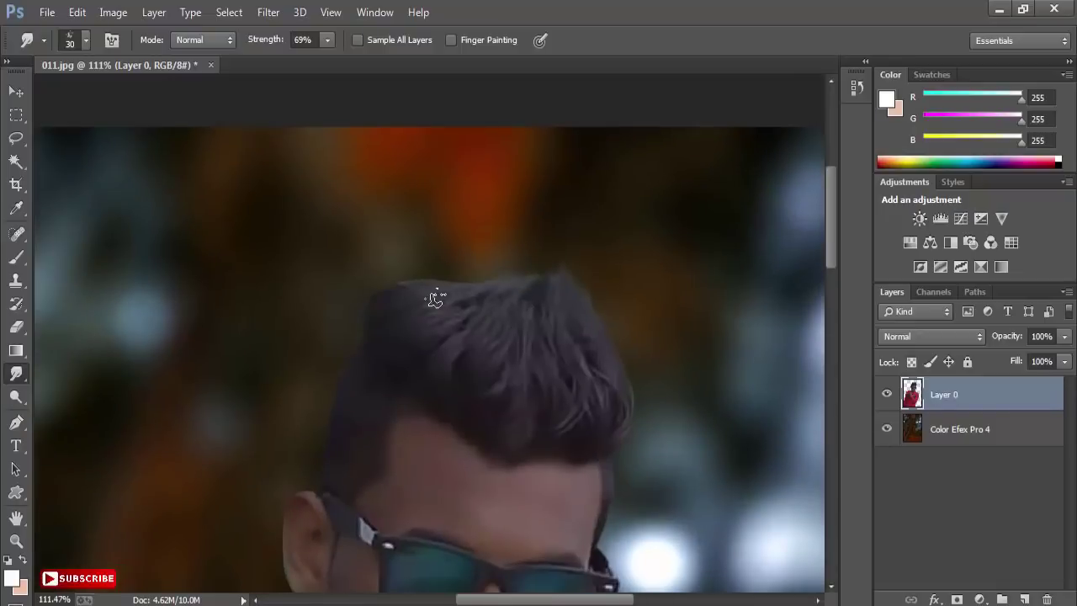
{"action": "left_click_drag", "start_coordinate": [436, 299], "coordinate": [433, 289]}
{"action": "scroll", "coordinate": [446, 308], "scroll_direction": "left", "scroll_amount": 2}
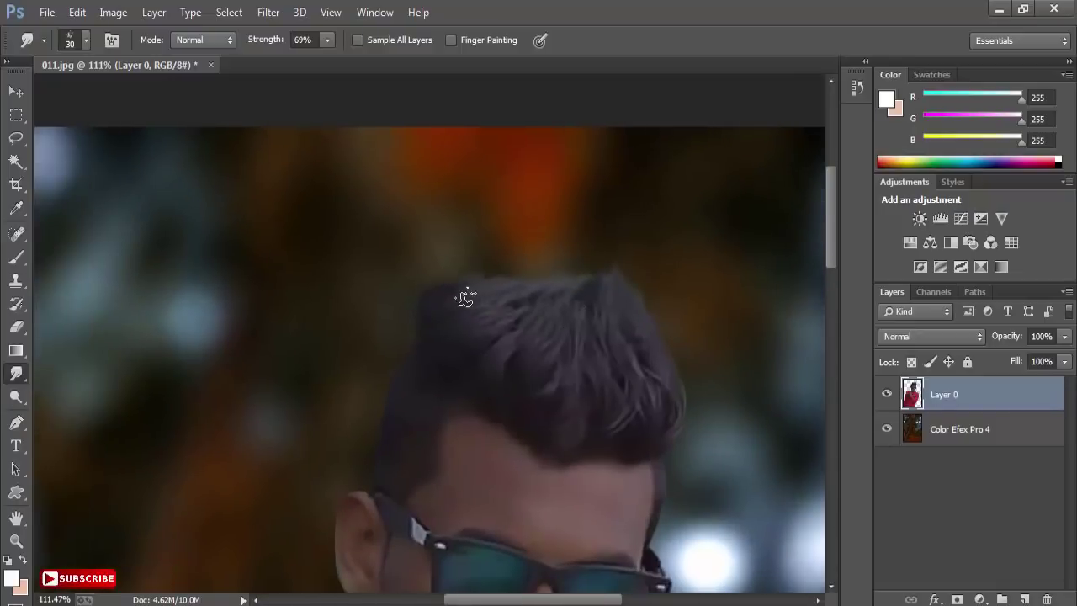
{"action": "scroll", "coordinate": [522, 296], "scroll_direction": "down", "scroll_amount": 1}
{"action": "scroll", "coordinate": [598, 353], "scroll_direction": "down", "scroll_amount": 2}
{"action": "scroll", "coordinate": [606, 337], "scroll_direction": "right", "scroll_amount": 2}
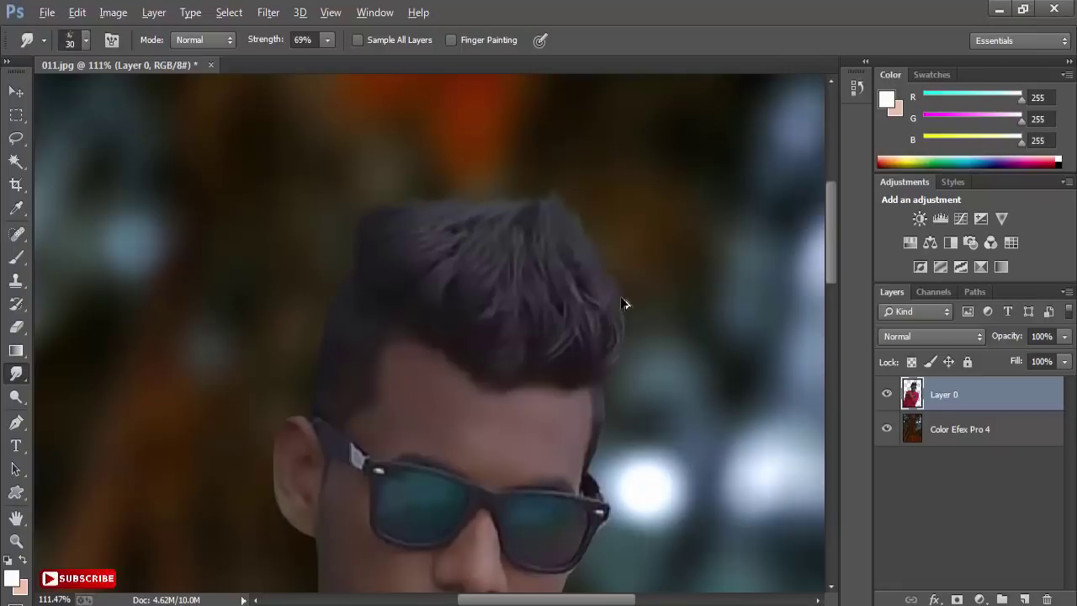
{"action": "scroll", "coordinate": [567, 284], "scroll_direction": "down", "scroll_amount": 1}
{"action": "scroll", "coordinate": [567, 284], "scroll_direction": "down", "scroll_amount": 1}
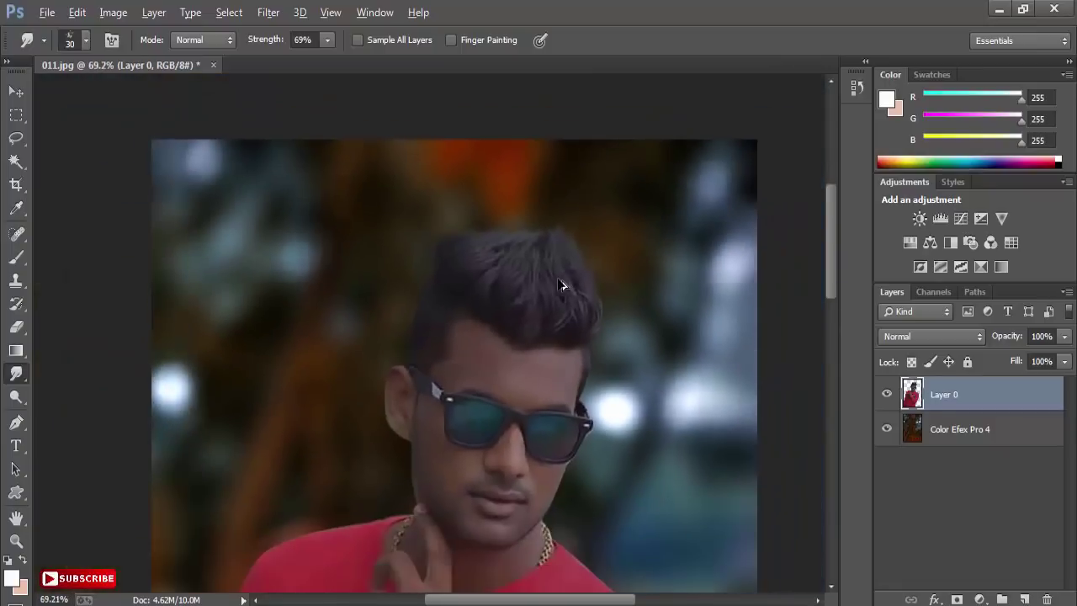
{"action": "key", "text": "v"}
{"action": "scroll", "coordinate": [438, 357], "scroll_direction": "down", "scroll_amount": 1}
{"action": "scroll", "coordinate": [440, 343], "scroll_direction": "down", "scroll_amount": 1}
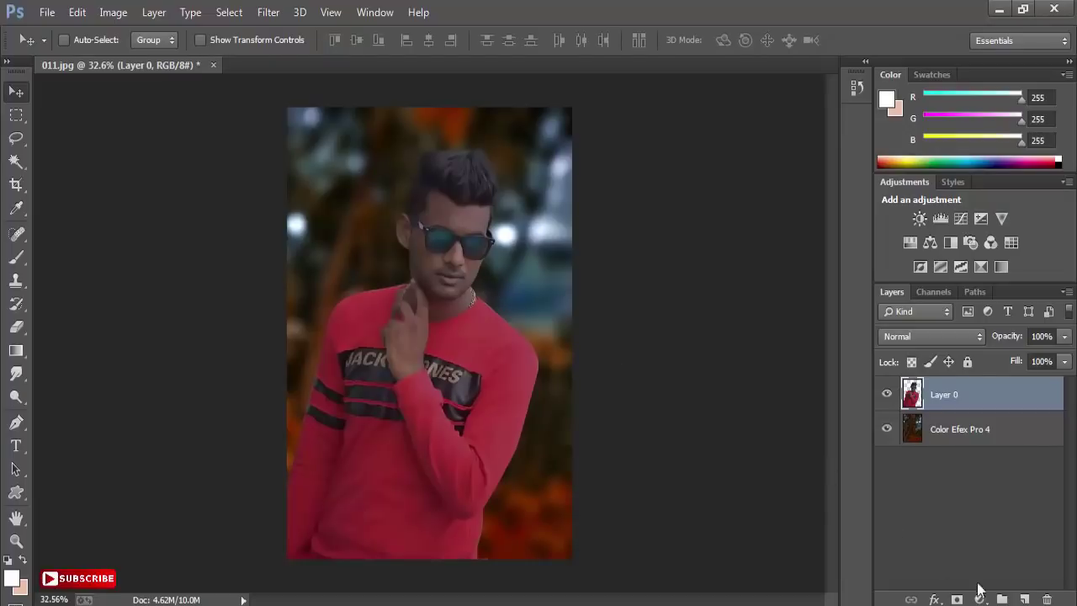
Add an empty Layer 1 and set the foreground colour to bright cyan
{"action": "left_click", "coordinate": [1024, 599]}
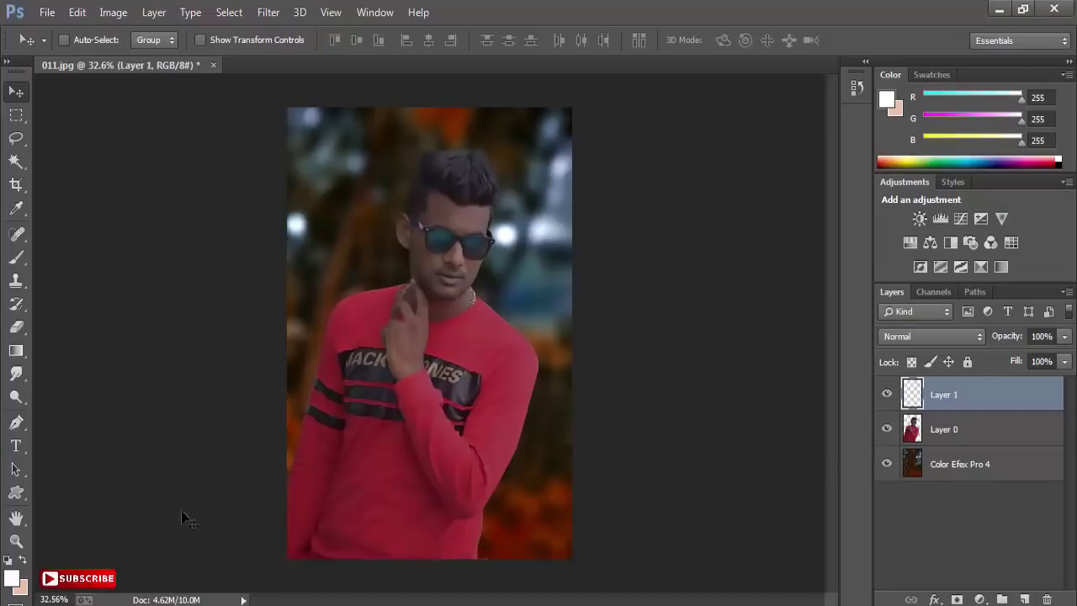
{"action": "left_click", "coordinate": [13, 581]}
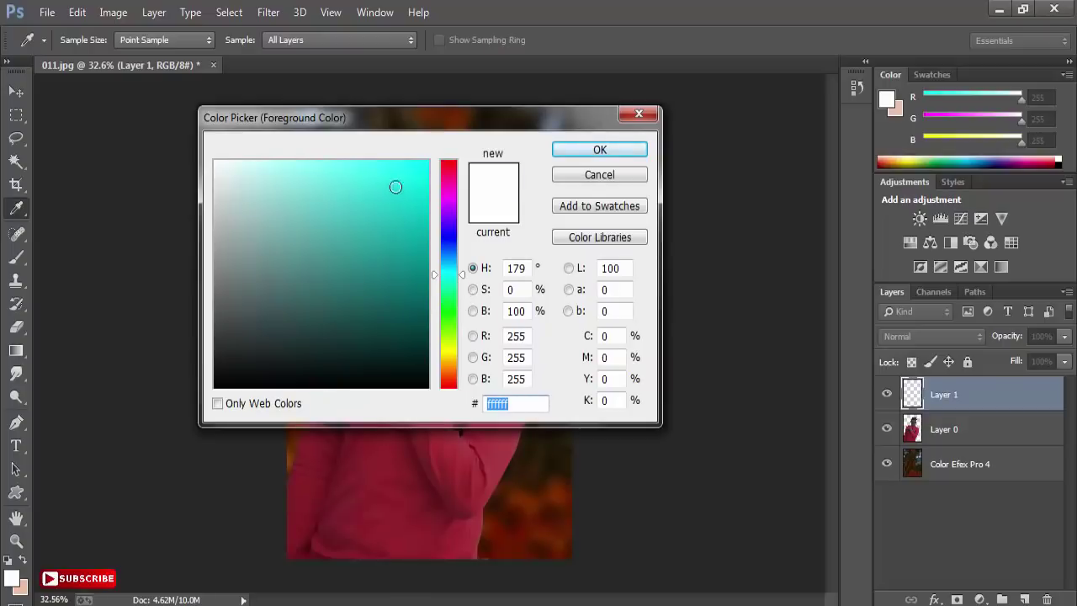
{"action": "left_click_drag", "start_coordinate": [396, 187], "coordinate": [462, 166]}
{"action": "left_click", "coordinate": [596, 153]}
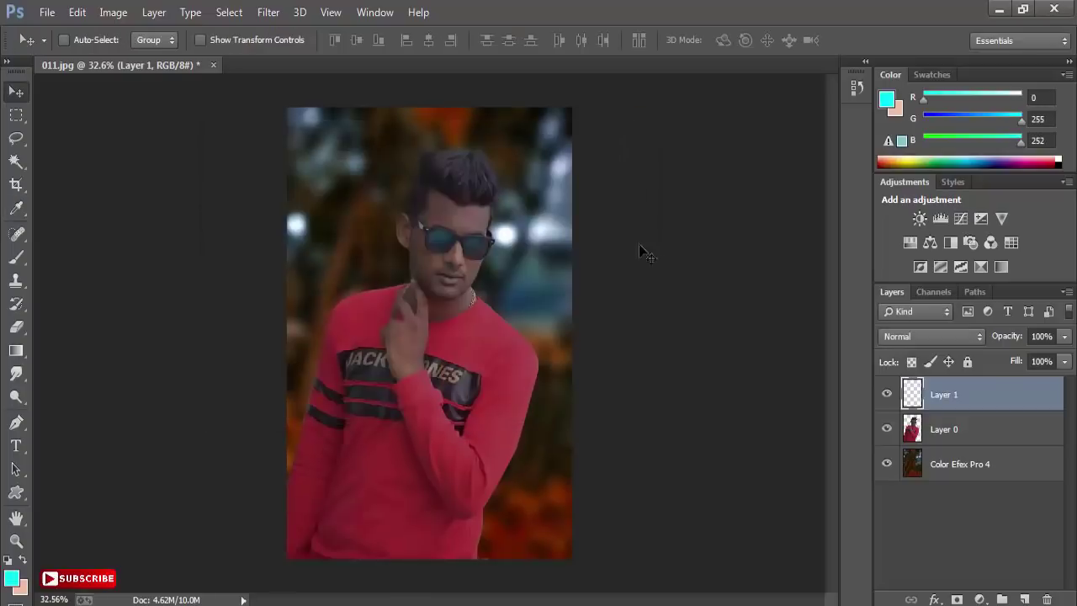
Clip Layer 1 to the photo layer below as a clipping mask
{"action": "right_click", "coordinate": [955, 401]}
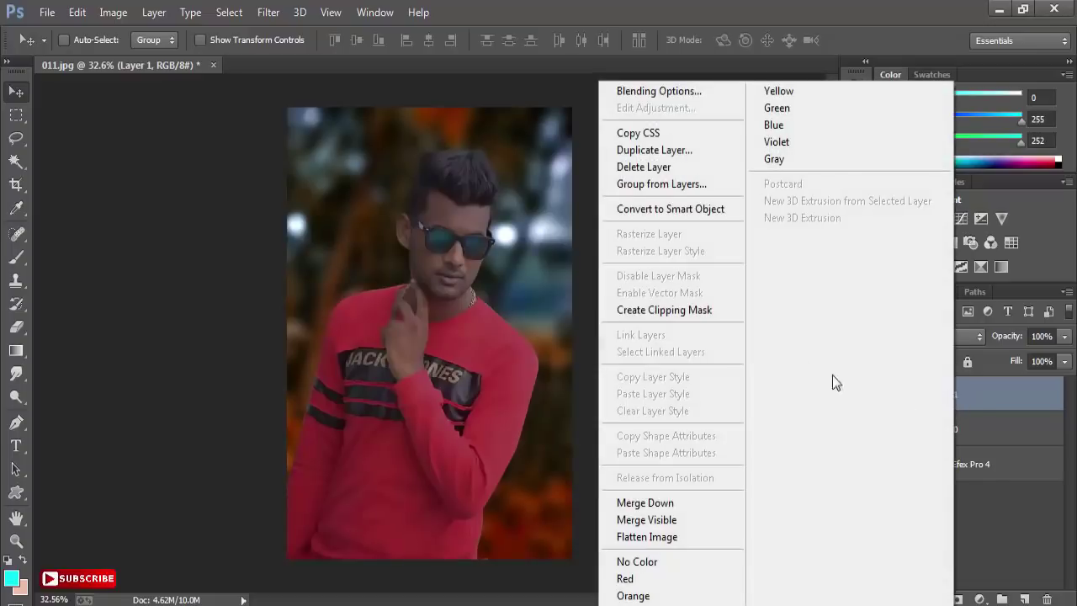
{"action": "left_click", "coordinate": [704, 310]}
{"action": "scroll", "coordinate": [402, 365], "scroll_direction": "up", "scroll_amount": 1}
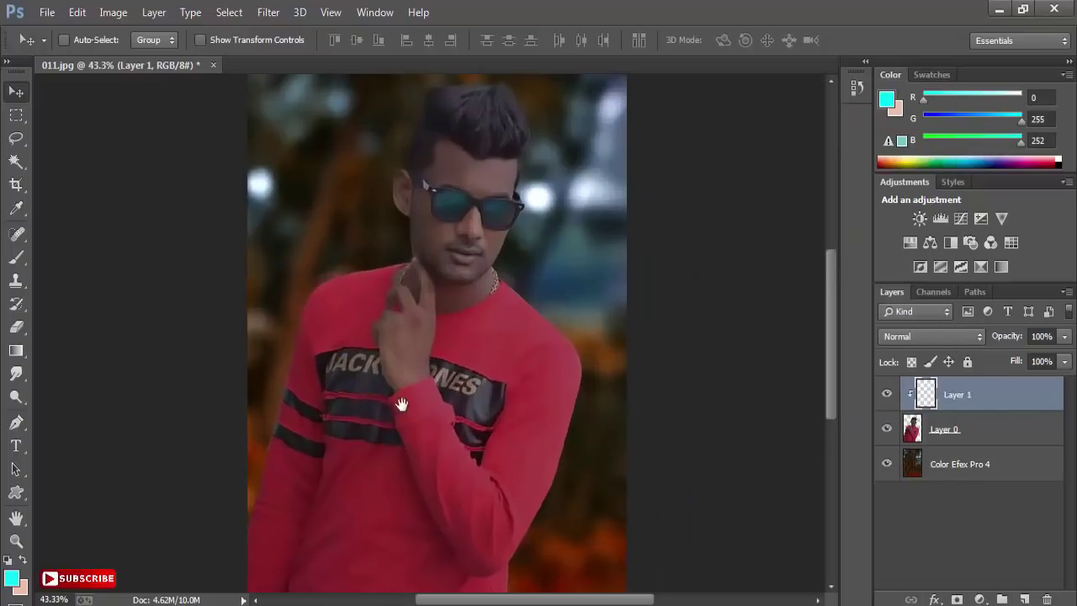
{"action": "scroll", "coordinate": [217, 270], "scroll_direction": "up", "scroll_amount": 1}
{"action": "scroll", "coordinate": [48, 211], "scroll_direction": "up", "scroll_amount": 1}
Switch to the Quick Selection tool, enlarge its brush, and clear a trial selection
{"action": "right_click", "coordinate": [16, 138]}
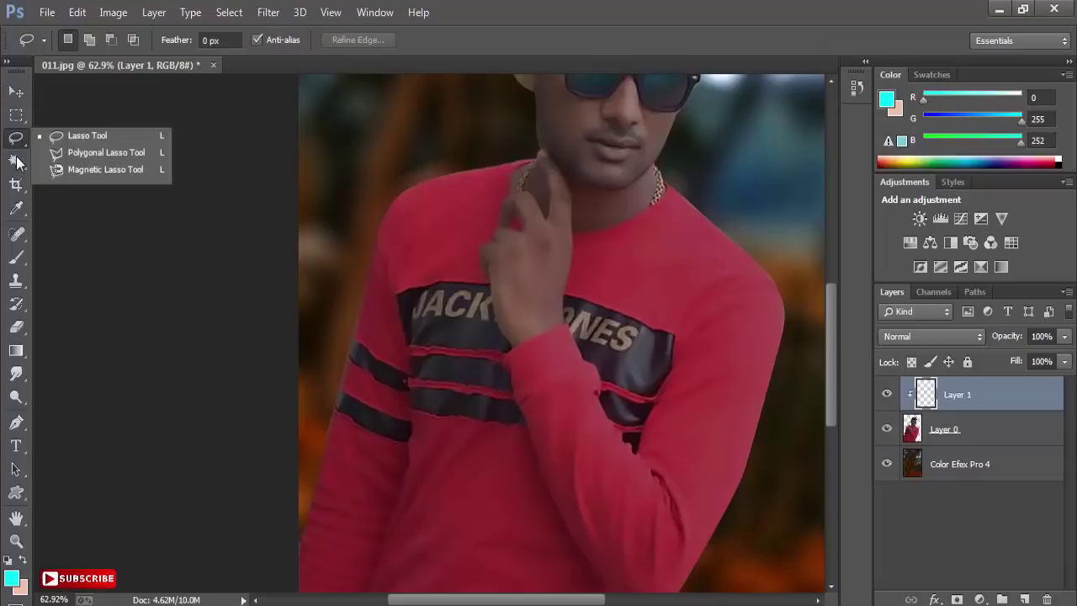
{"action": "left_click", "coordinate": [17, 161]}
{"action": "right_click", "coordinate": [17, 161]}
{"action": "left_click", "coordinate": [71, 164]}
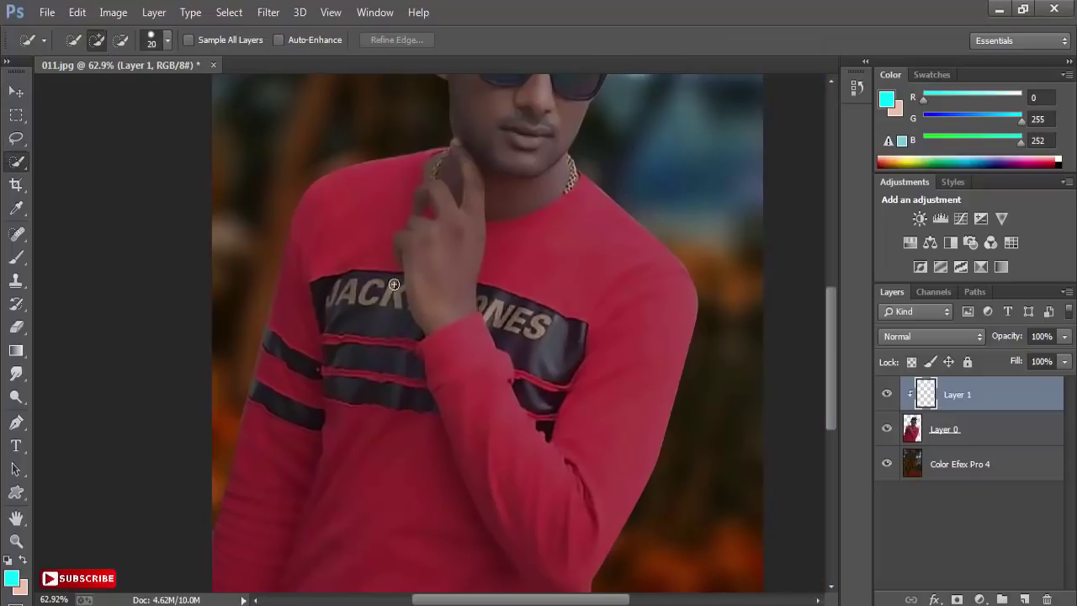
{"action": "key", "text": "bracketright"}
{"action": "left_click_drag", "start_coordinate": [493, 425], "coordinate": [495, 392]}
{"action": "left_click", "coordinate": [566, 414]}
{"action": "key", "text": "ctrl+d"}
On Layer 0, select the whole person, then subtract the hair and upper face
{"action": "left_click", "coordinate": [947, 429]}
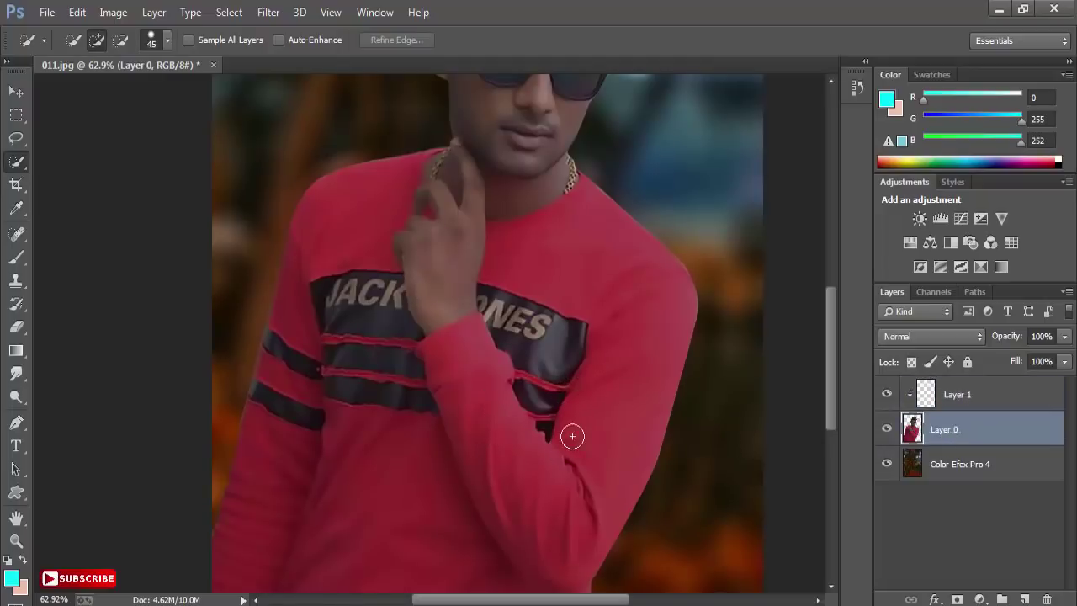
{"action": "mouse_move", "coordinate": [572, 433]}
{"action": "left_mouse_down"}
{"action": "mouse_move", "coordinate": [642, 279]}
{"action": "mouse_move", "coordinate": [670, 284]}
{"action": "left_mouse_up"}
{"action": "scroll", "coordinate": [533, 263], "scroll_direction": "up", "scroll_amount": 5}
{"action": "left_click", "coordinate": [120, 40]}
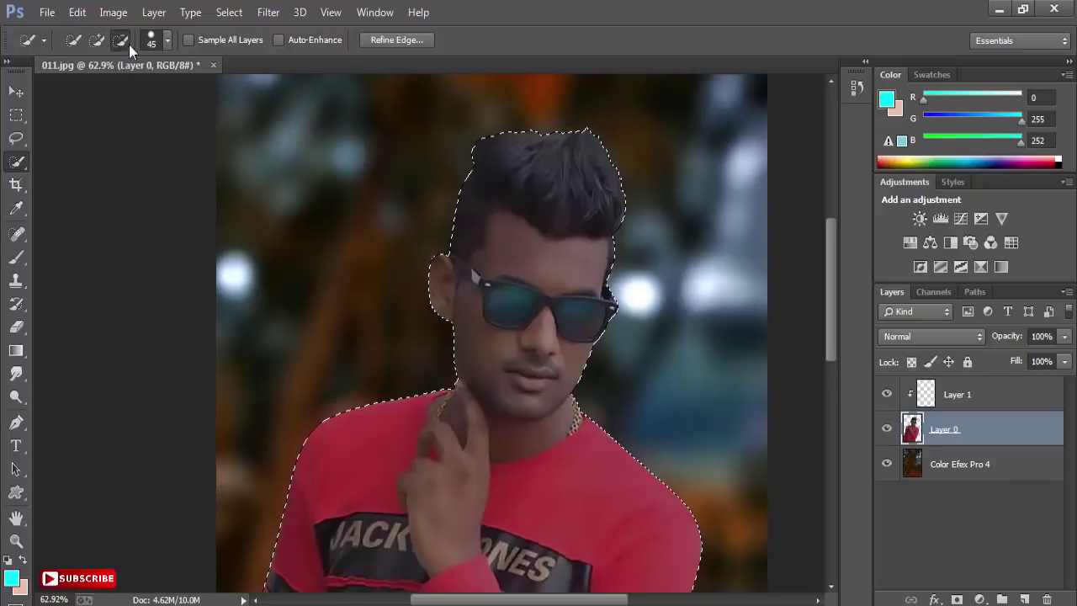
{"action": "mouse_move", "coordinate": [509, 297]}
{"action": "left_mouse_down"}
{"action": "mouse_move", "coordinate": [541, 281]}
{"action": "mouse_move", "coordinate": [555, 144]}
{"action": "mouse_move", "coordinate": [456, 299]}
{"action": "mouse_move", "coordinate": [522, 403]}
{"action": "left_mouse_up"}
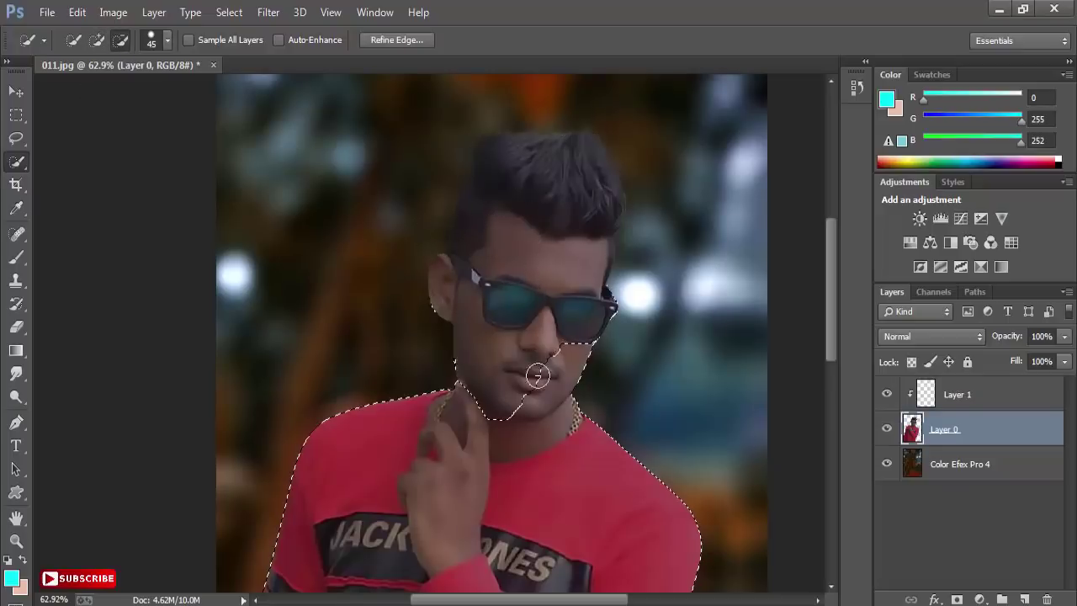
{"action": "scroll", "coordinate": [522, 403], "scroll_direction": "up", "scroll_amount": 2}
{"action": "scroll", "coordinate": [458, 320], "scroll_direction": "down", "scroll_amount": 2}
{"action": "mouse_move", "coordinate": [457, 320]}
{"action": "left_mouse_down"}
{"action": "mouse_move", "coordinate": [473, 383]}
{"action": "mouse_move", "coordinate": [481, 337]}
{"action": "left_mouse_up"}
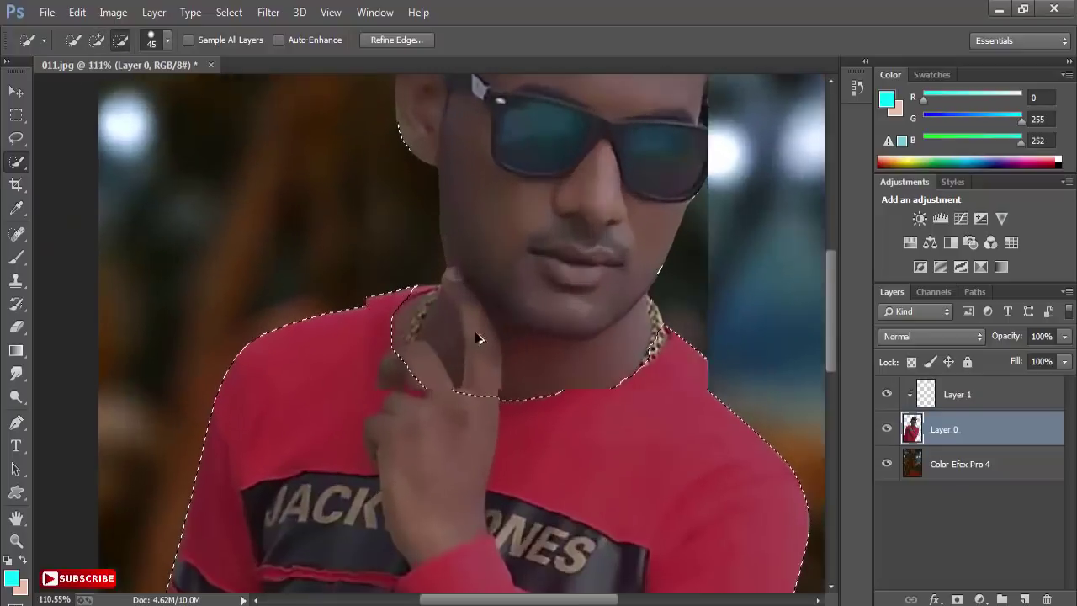
{"action": "scroll", "coordinate": [480, 336], "scroll_direction": "up", "scroll_amount": 3}
{"action": "left_click_drag", "start_coordinate": [435, 435], "coordinate": [435, 490]}
{"action": "scroll", "coordinate": [320, 391], "scroll_direction": "down", "scroll_amount": 3}
Add the upper-left shirt shoulder and remove the wrist with a smaller brush
{"action": "mouse_move", "coordinate": [227, 337]}
{"action": "left_mouse_down"}
{"action": "mouse_move", "coordinate": [224, 320]}
{"action": "mouse_move", "coordinate": [176, 308]}
{"action": "mouse_move", "coordinate": [378, 351]}
{"action": "left_mouse_up"}
{"action": "key", "text": "bracketleft"}
{"action": "key", "text": "bracketleft"}
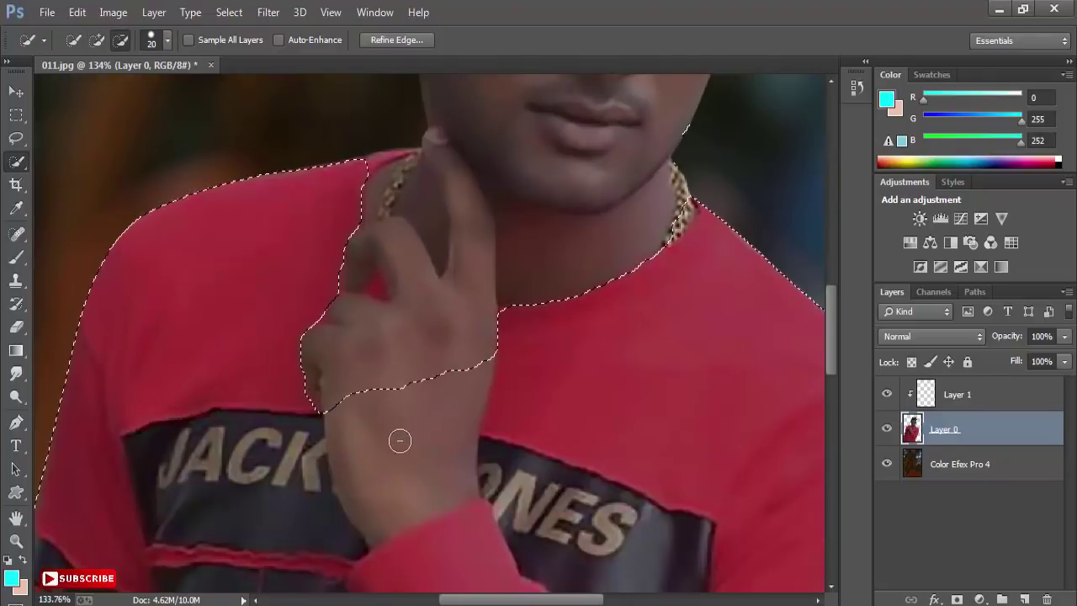
{"action": "mouse_move", "coordinate": [396, 438]}
{"action": "left_mouse_down"}
{"action": "mouse_move", "coordinate": [409, 457]}
{"action": "mouse_move", "coordinate": [392, 500]}
{"action": "left_mouse_up"}
{"action": "scroll", "coordinate": [392, 500], "scroll_direction": "up", "scroll_amount": 1}
{"action": "scroll", "coordinate": [392, 500], "scroll_direction": "down", "scroll_amount": 2}
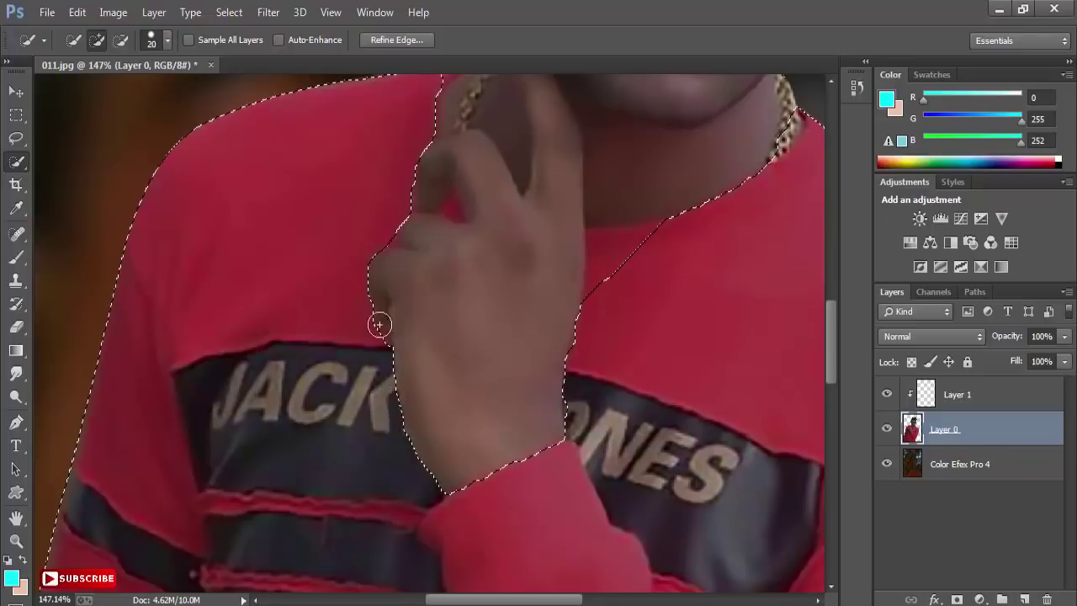
{"action": "scroll", "coordinate": [378, 312], "scroll_direction": "up", "scroll_amount": 1}
{"action": "scroll", "coordinate": [378, 312], "scroll_direction": "right", "scroll_amount": 2}
Add the shirt beside the neck and the red gap between the fingers
{"action": "mouse_move", "coordinate": [505, 306]}
{"action": "left_mouse_down"}
{"action": "mouse_move", "coordinate": [533, 308]}
{"action": "mouse_move", "coordinate": [543, 287]}
{"action": "left_mouse_up"}
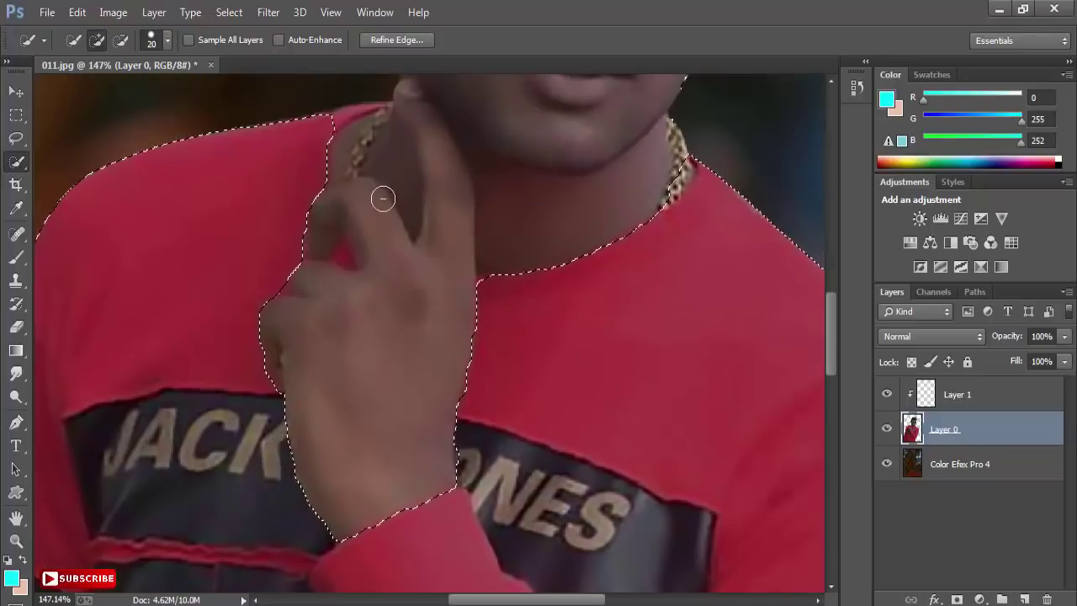
{"action": "scroll", "coordinate": [382, 176], "scroll_direction": "up", "scroll_amount": 3}
{"action": "scroll", "coordinate": [382, 177], "scroll_direction": "left", "scroll_amount": 3}
{"action": "scroll", "coordinate": [396, 193], "scroll_direction": "up", "scroll_amount": 1}
{"action": "scroll", "coordinate": [380, 245], "scroll_direction": "up", "scroll_amount": 1}
{"action": "key", "text": "bracketleft"}
{"action": "key", "text": "bracketleft"}
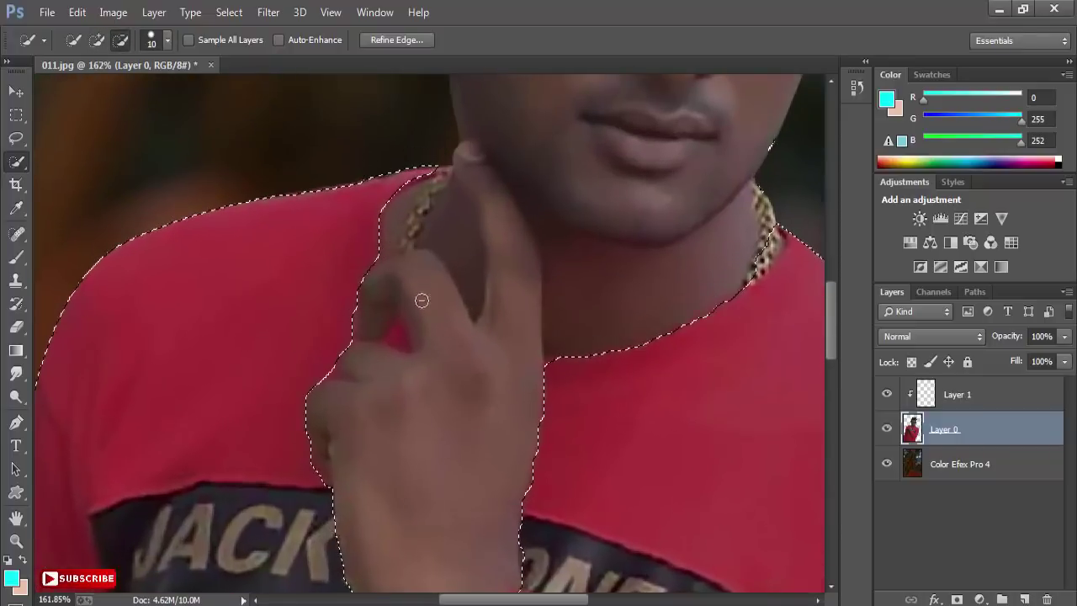
{"action": "left_click", "coordinate": [401, 338]}
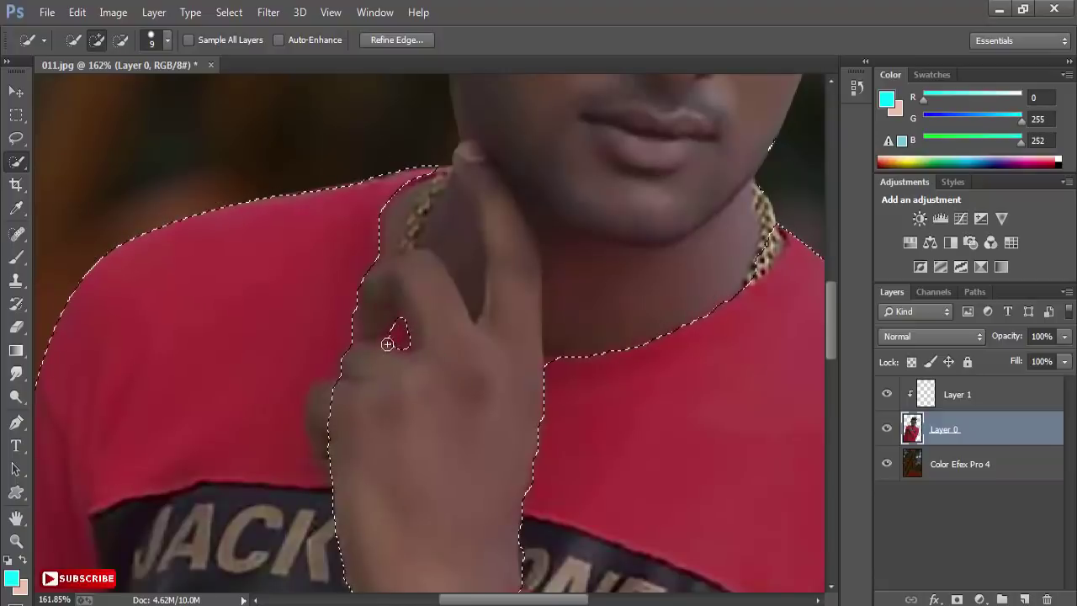
{"action": "key", "text": "alt"}
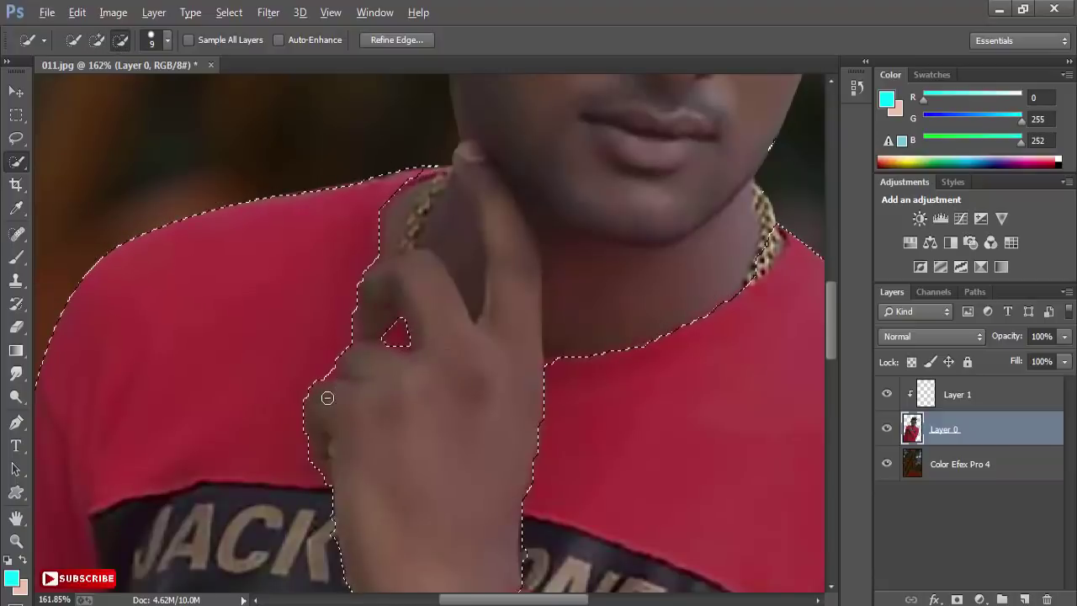
{"action": "scroll", "coordinate": [390, 392], "scroll_direction": "down", "scroll_amount": 2}
{"action": "scroll", "coordinate": [400, 284], "scroll_direction": "down", "scroll_amount": 3}
{"action": "scroll", "coordinate": [400, 284], "scroll_direction": "down", "scroll_amount": 2}
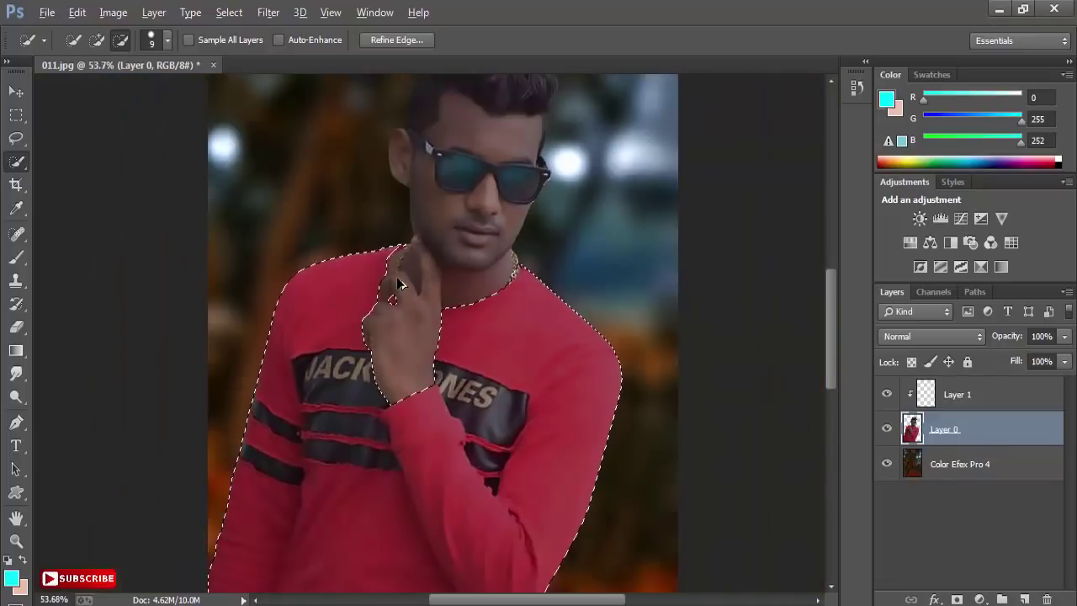
{"action": "scroll", "coordinate": [412, 282], "scroll_direction": "down", "scroll_amount": 2}
{"action": "scroll", "coordinate": [424, 280], "scroll_direction": "down", "scroll_amount": 1}
Feather the shirt selection by 1 pixel
{"action": "right_click", "coordinate": [421, 296]}
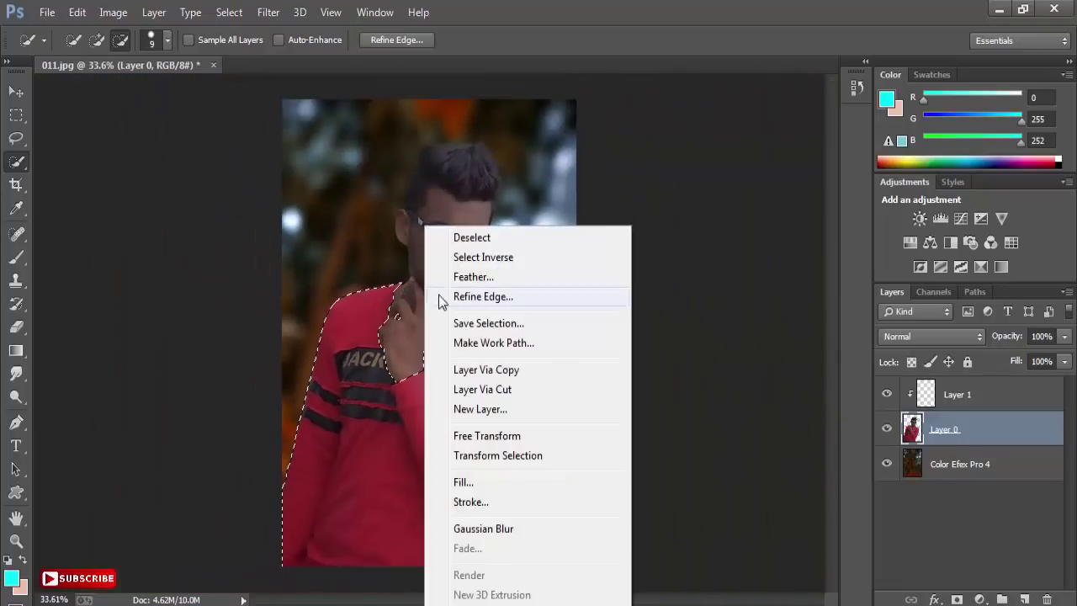
{"action": "left_click", "coordinate": [452, 278]}
{"action": "type", "text": "4"}
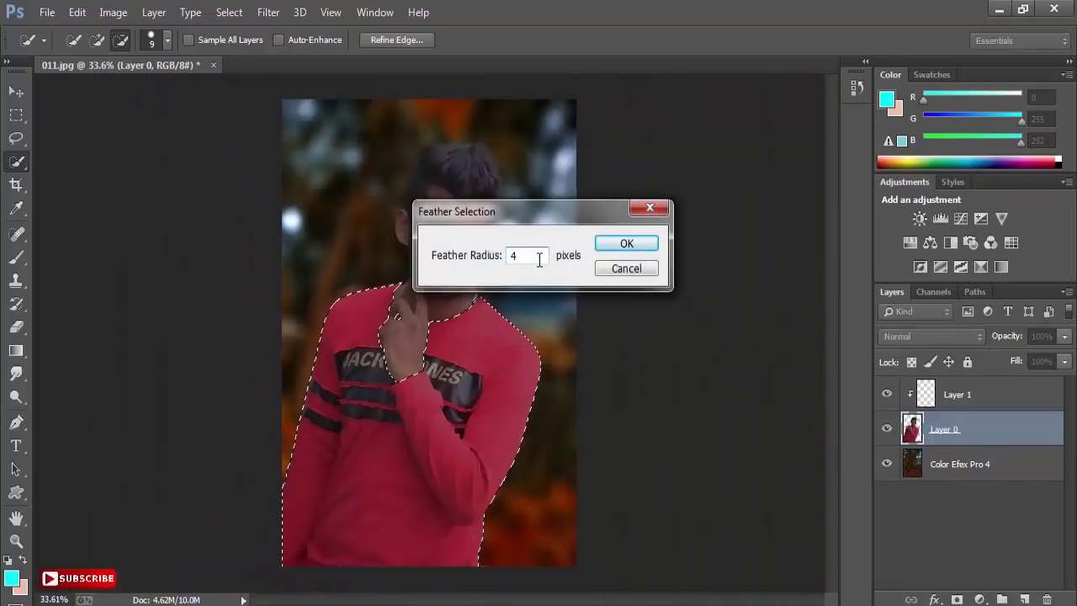
{"action": "type", "text": "1"}
{"action": "left_click", "coordinate": [627, 245]}
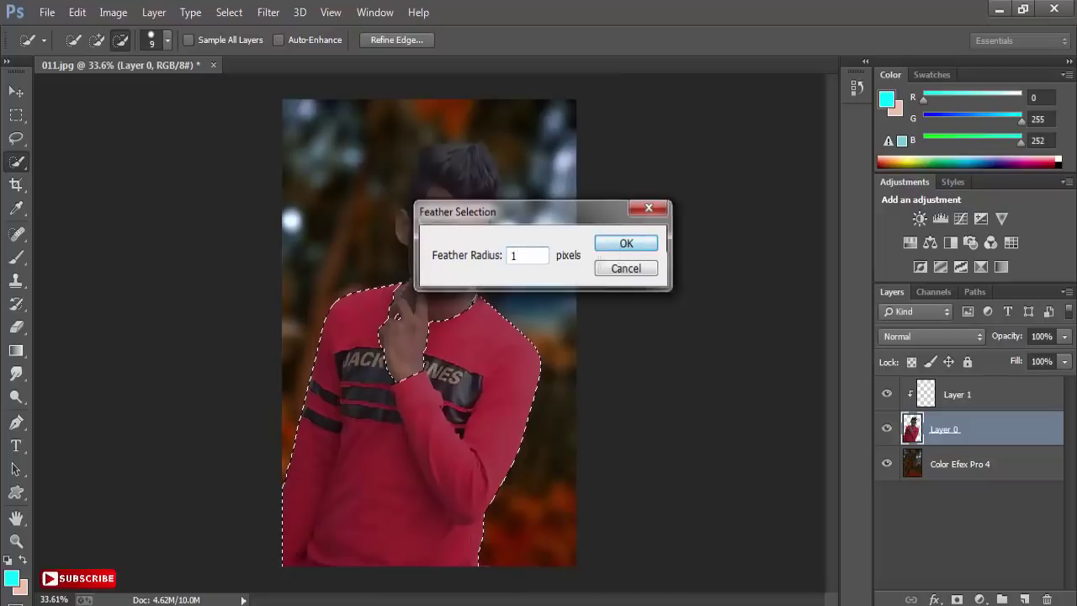
Paint the shirt cyan with the Brush on Layer 1 set to Color blend mode
{"action": "left_click", "coordinate": [16, 257]}
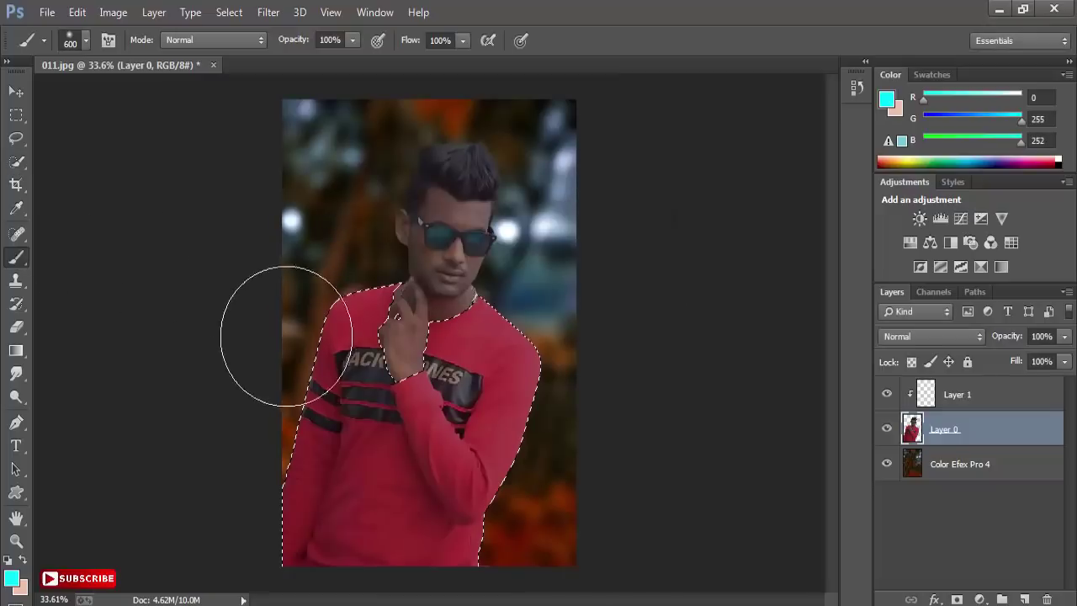
{"action": "left_click", "coordinate": [12, 580]}
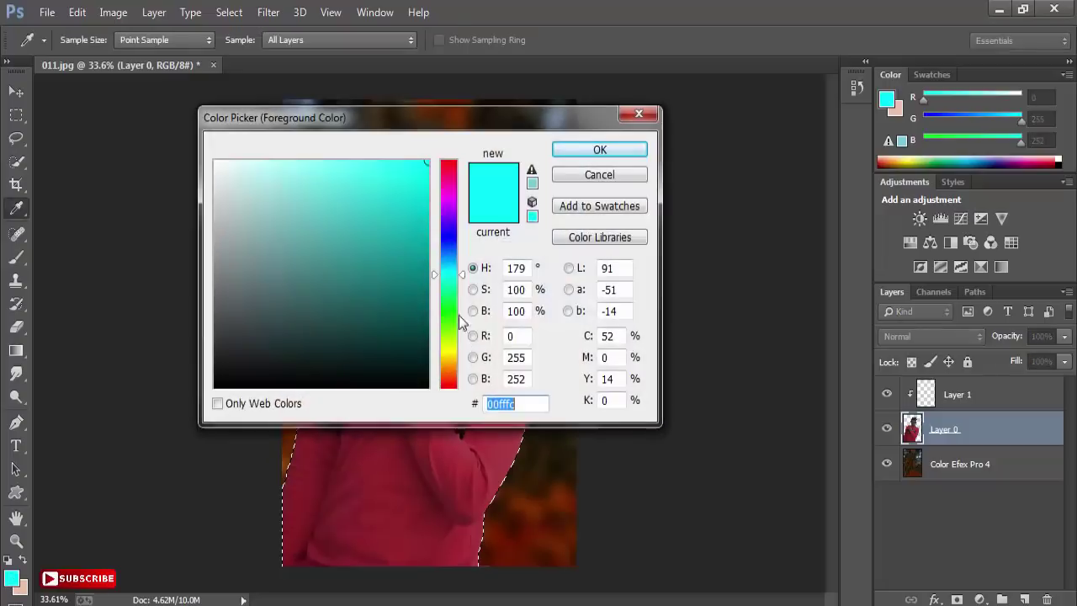
{"action": "left_click", "coordinate": [597, 149]}
{"action": "scroll", "coordinate": [589, 328], "scroll_direction": "down", "scroll_amount": 1}
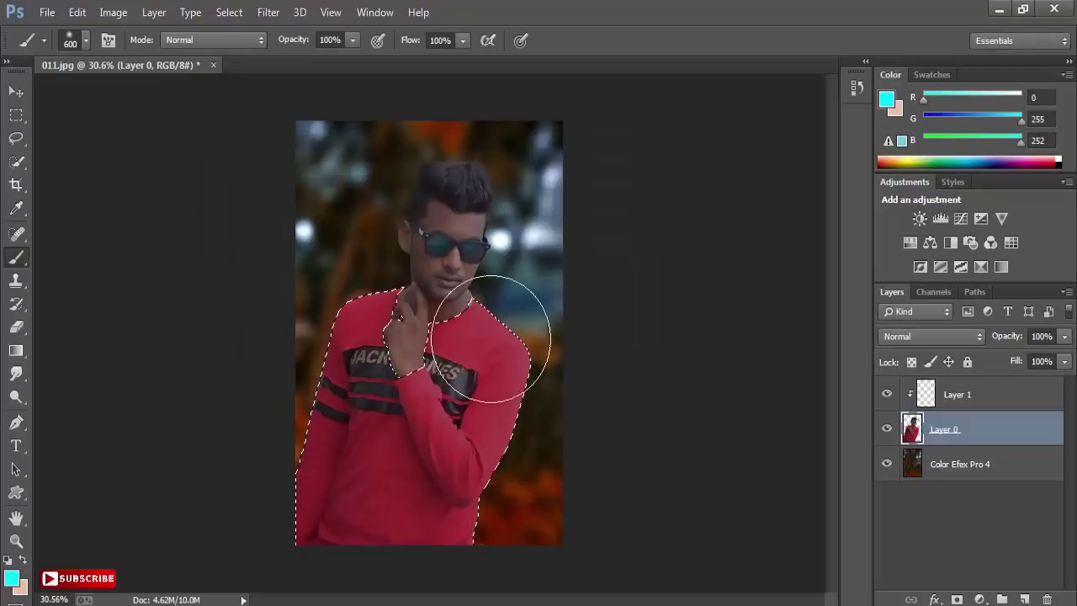
{"action": "left_click", "coordinate": [968, 404]}
{"action": "left_click", "coordinate": [915, 337]}
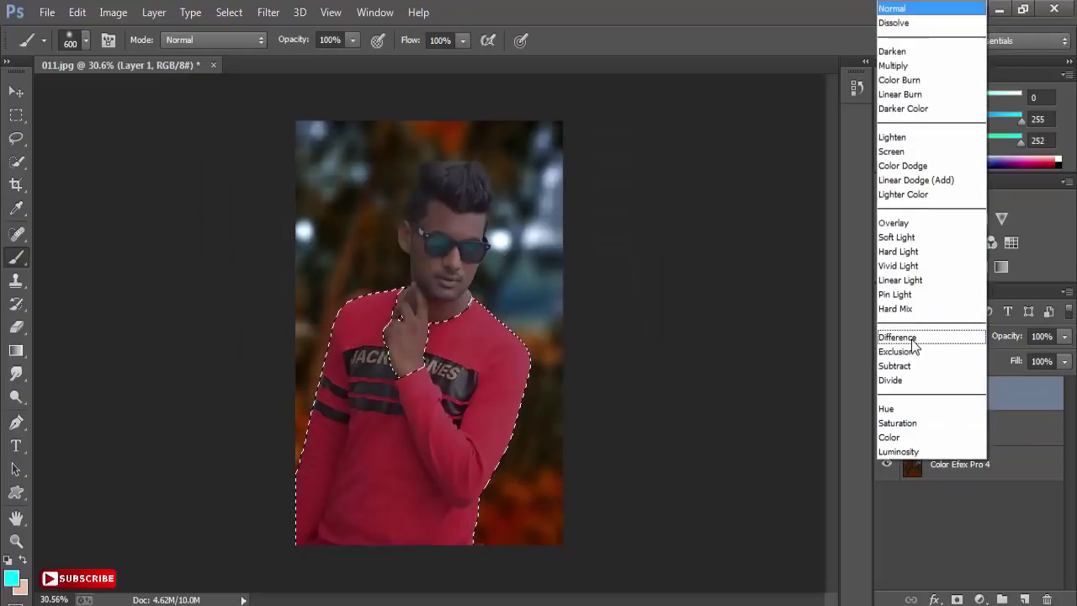
{"action": "left_click", "coordinate": [891, 437]}
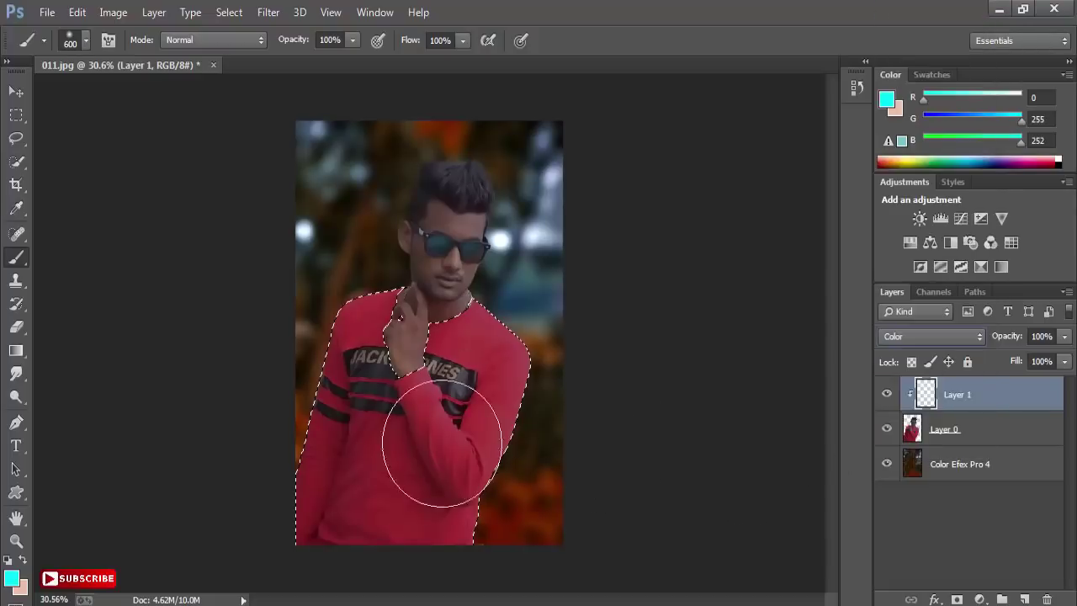
{"action": "mouse_move", "coordinate": [418, 512]}
{"action": "left_mouse_down"}
{"action": "mouse_move", "coordinate": [385, 469]}
{"action": "mouse_move", "coordinate": [301, 481]}
{"action": "mouse_move", "coordinate": [312, 397]}
{"action": "mouse_move", "coordinate": [471, 447]}
{"action": "mouse_move", "coordinate": [384, 264]}
{"action": "left_mouse_up"}
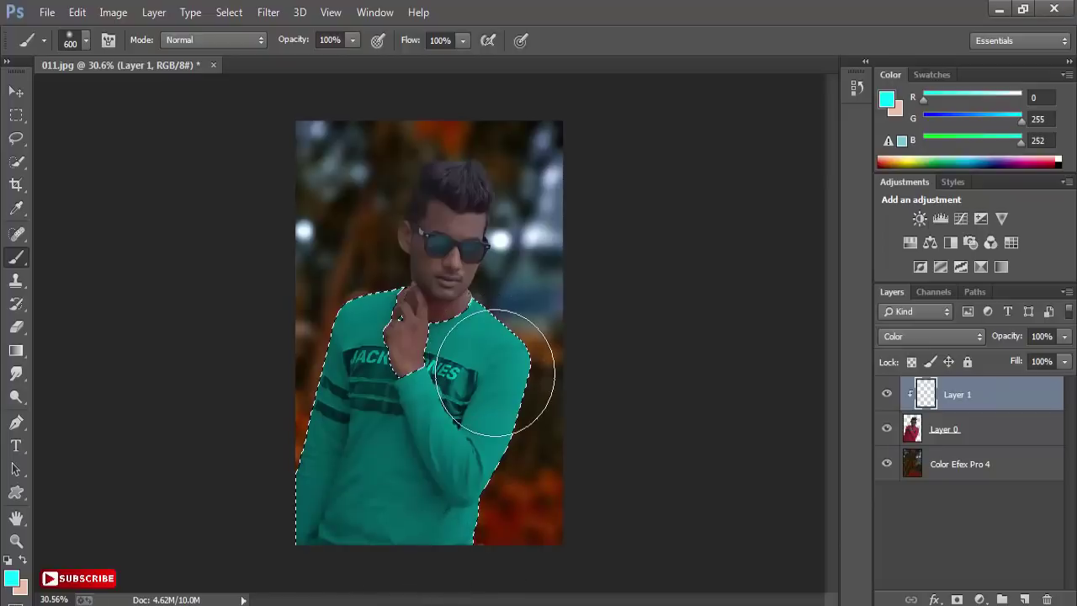
{"action": "left_click", "coordinate": [16, 138]}
Deselect and merge the cyan colour layer down into the photo
{"action": "key", "text": "ctrl+d"}
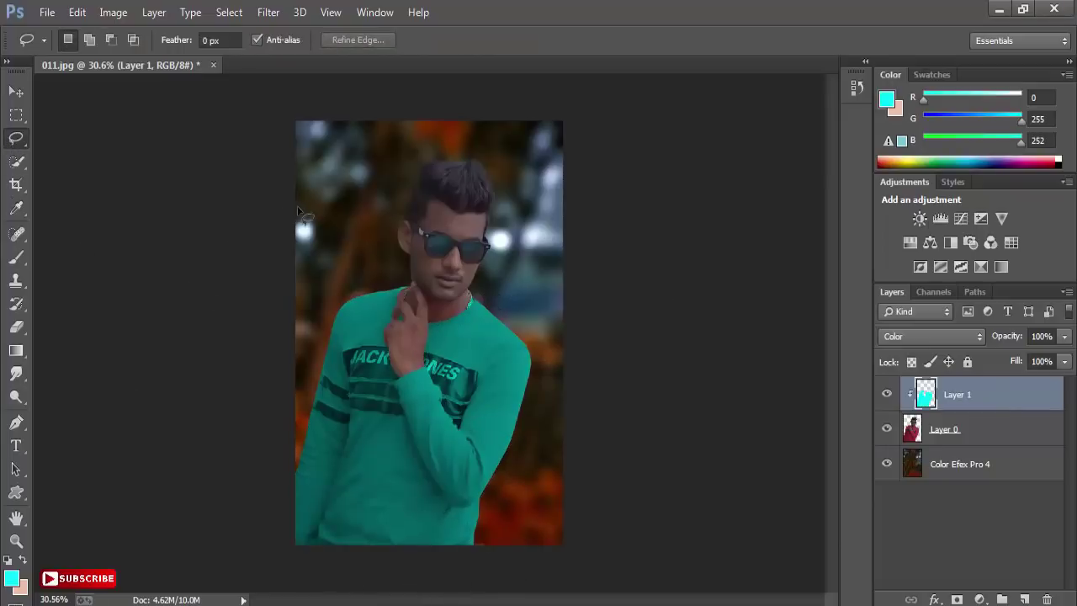
{"action": "scroll", "coordinate": [506, 298], "scroll_direction": "up", "scroll_amount": 1}
{"action": "right_click", "coordinate": [909, 407]}
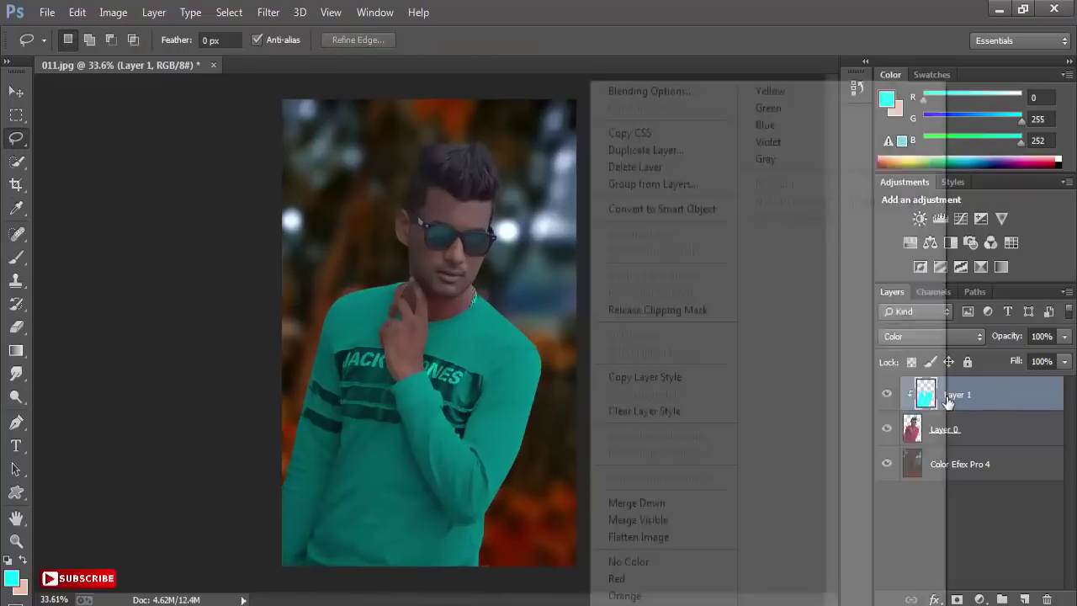
{"action": "left_click", "coordinate": [661, 501]}
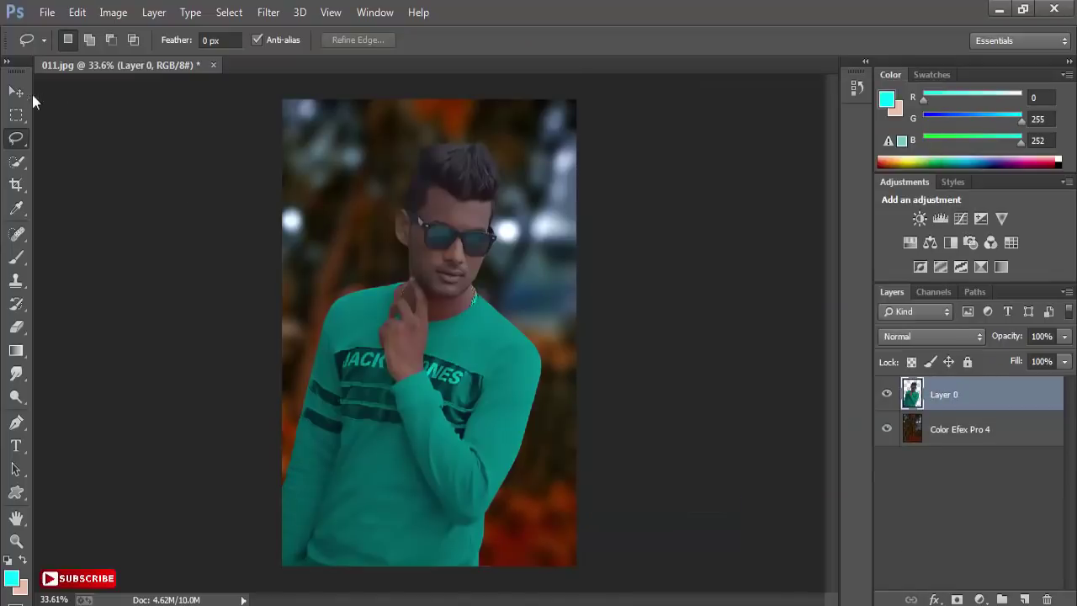
{"action": "key", "text": "v"}
In Color Efex Pro 4, reapply Dark Contrasts with slightly higher saturation
{"action": "left_click", "coordinate": [268, 12]}
{"action": "mouse_move", "coordinate": [299, 472]}
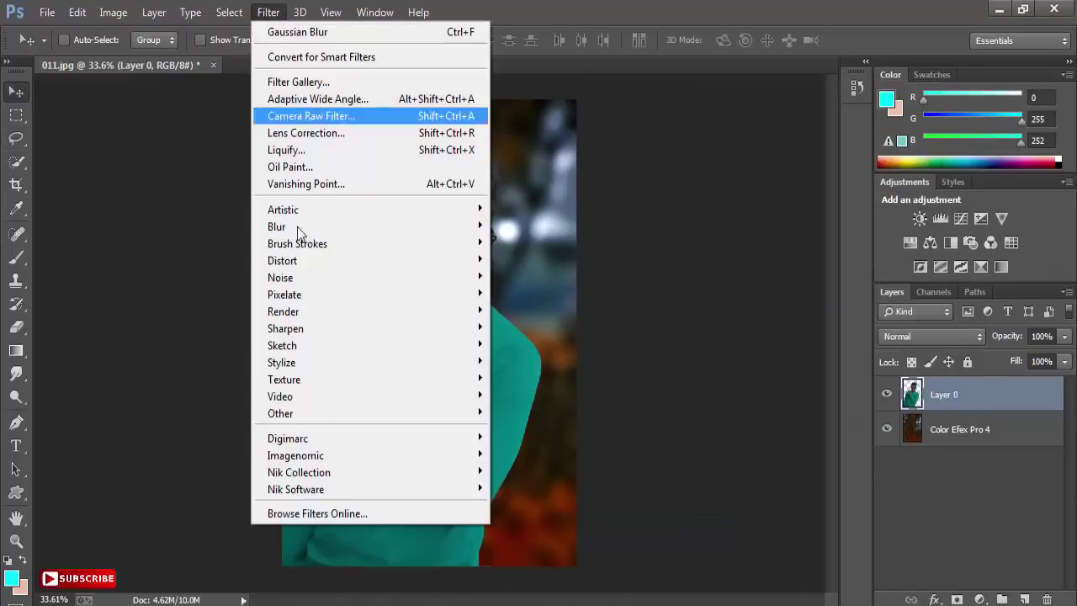
{"action": "left_click", "coordinate": [539, 473]}
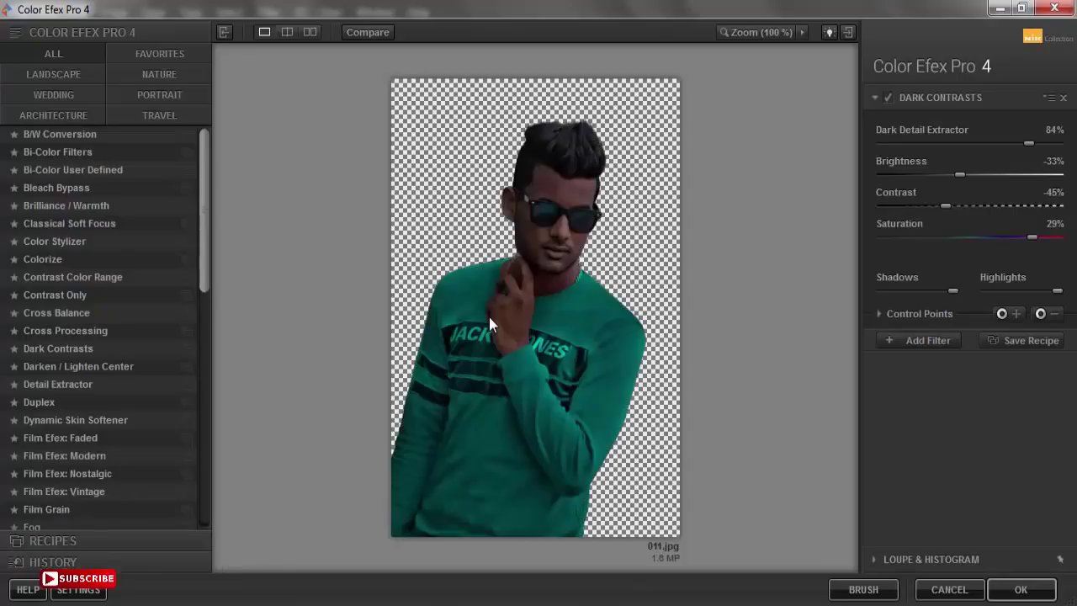
{"action": "left_click", "coordinate": [1063, 98]}
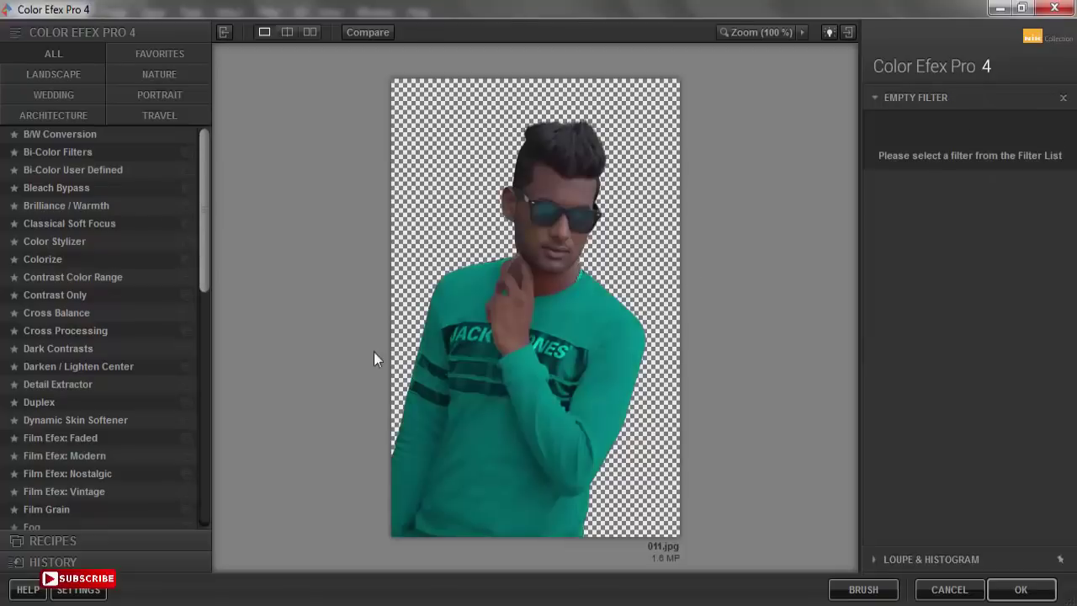
{"action": "left_click", "coordinate": [68, 348]}
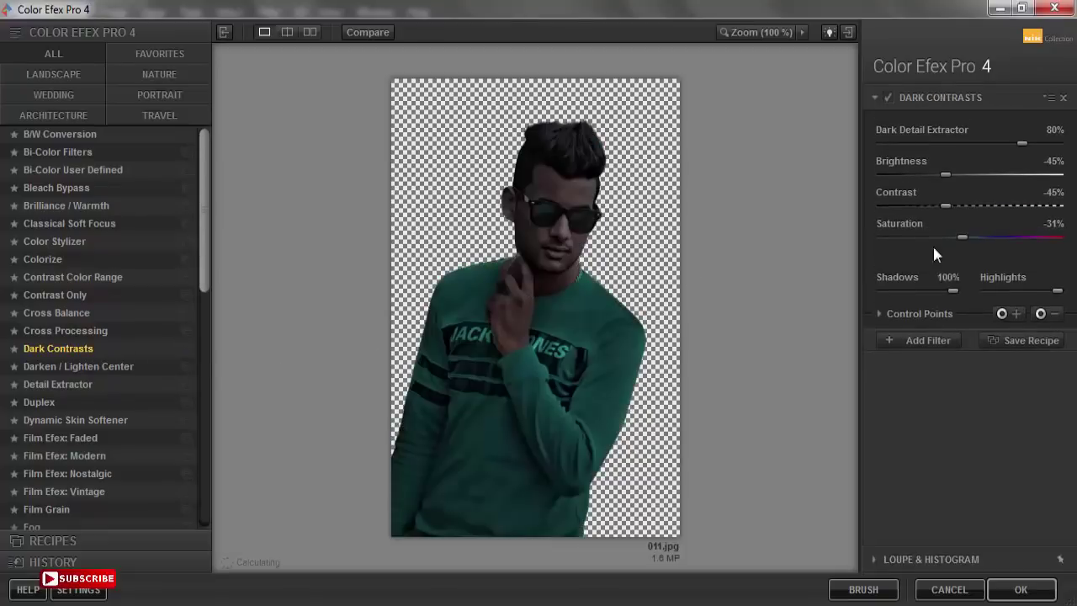
{"action": "left_click", "coordinate": [985, 238]}
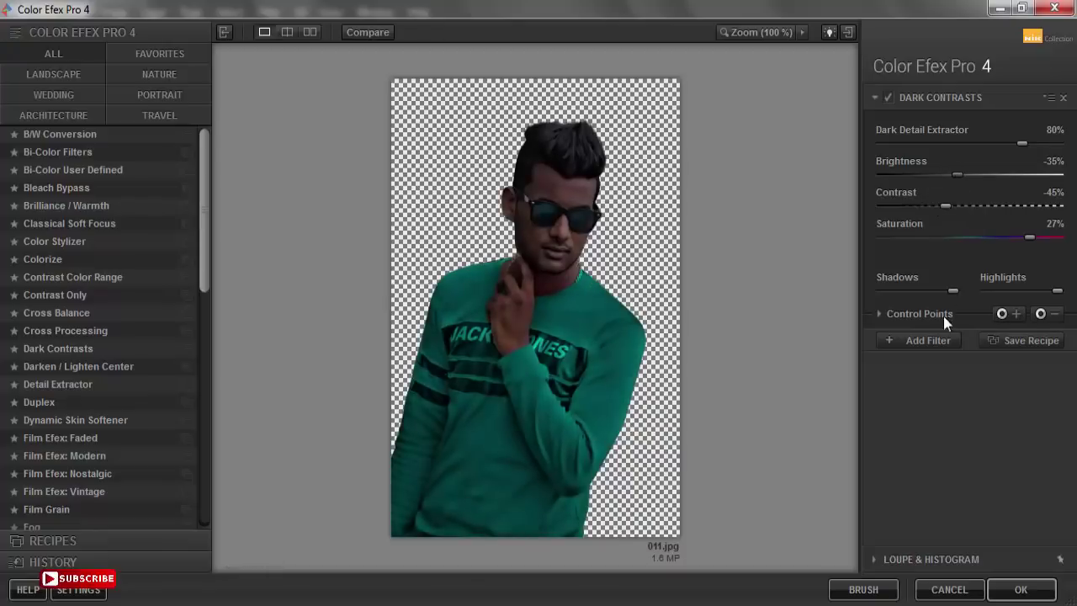
Add Contrast Color Range with 4% color contrast, 9% contrast, higher brightness, and apply
{"action": "left_click", "coordinate": [929, 340]}
{"action": "left_click", "coordinate": [127, 277]}
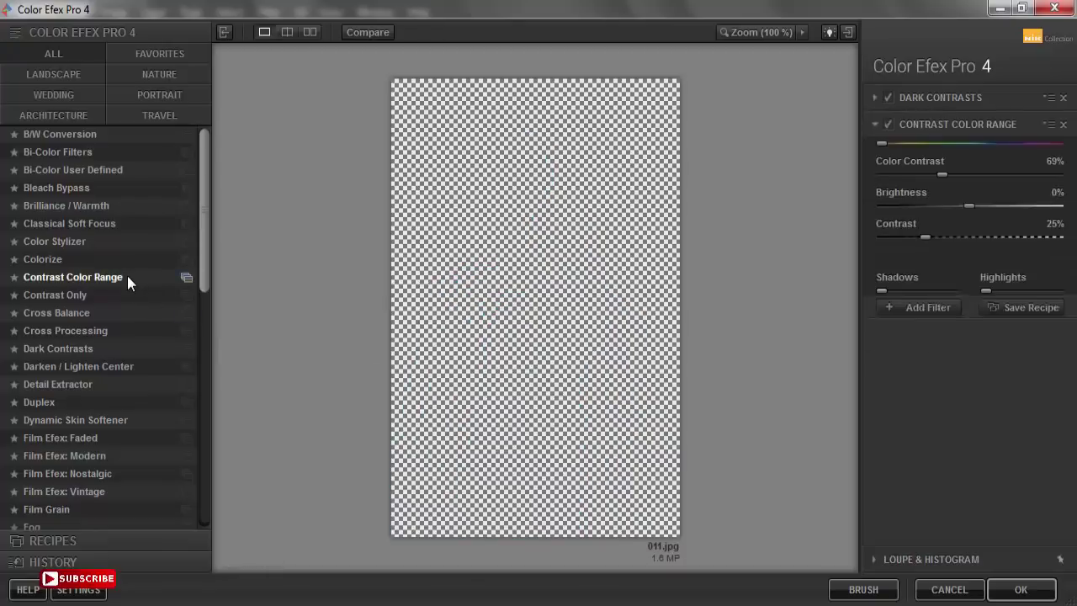
{"action": "left_click_drag", "start_coordinate": [882, 201], "coordinate": [887, 202]}
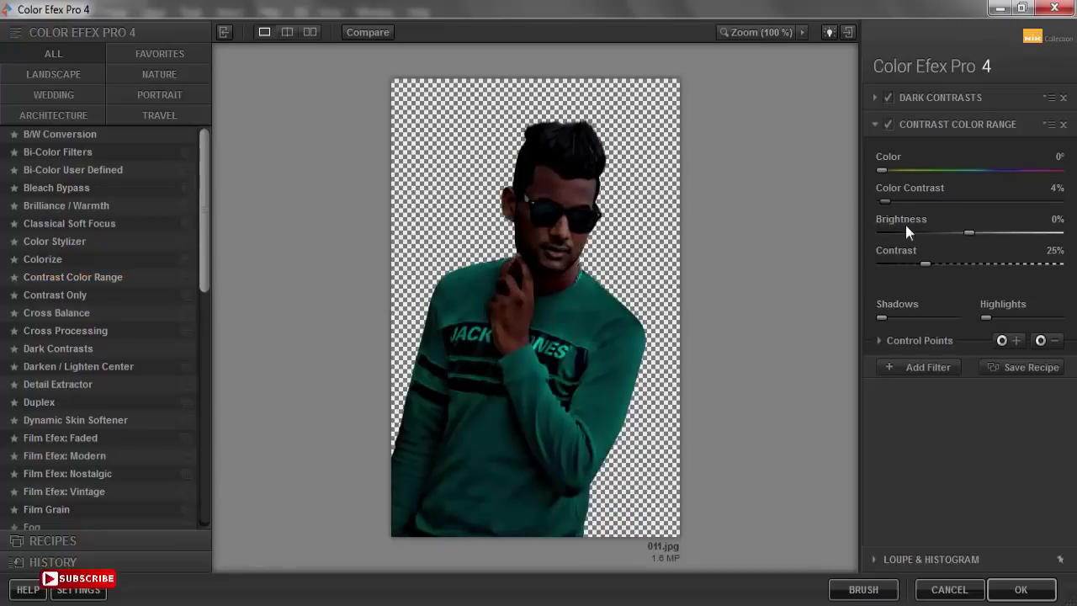
{"action": "mouse_move", "coordinate": [926, 266]}
{"action": "left_mouse_down"}
{"action": "mouse_move", "coordinate": [879, 257]}
{"action": "mouse_move", "coordinate": [897, 262]}
{"action": "left_mouse_up"}
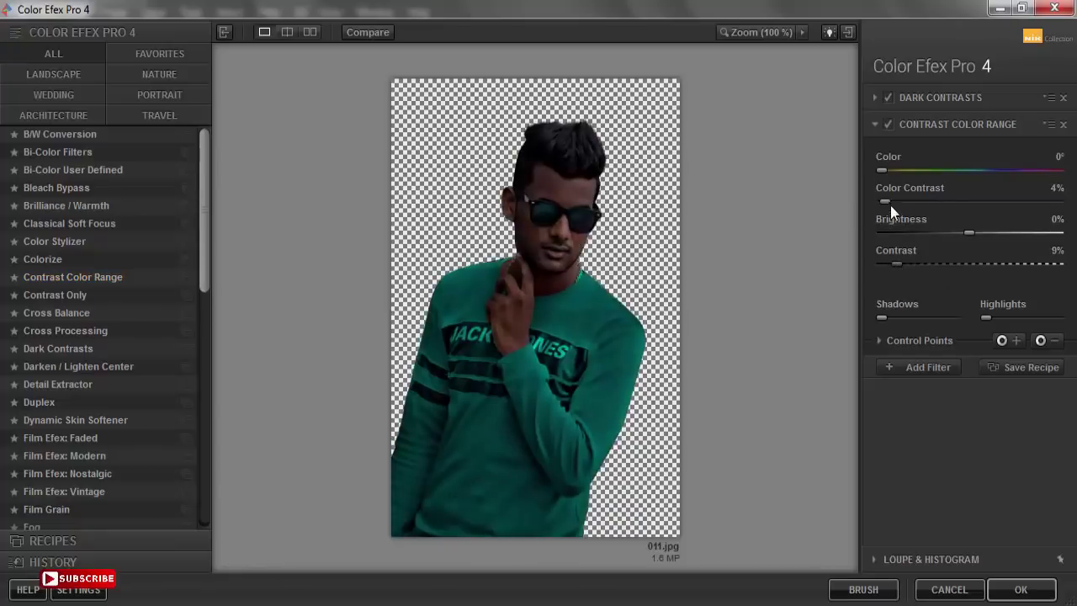
{"action": "left_click_drag", "start_coordinate": [969, 232], "coordinate": [978, 234]}
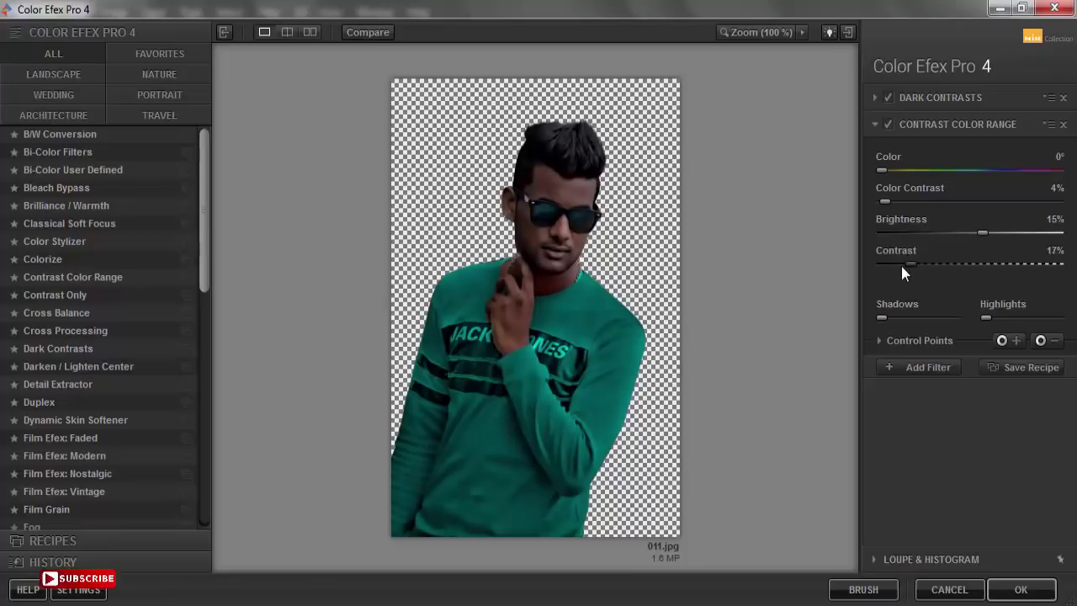
{"action": "left_click", "coordinate": [919, 365]}
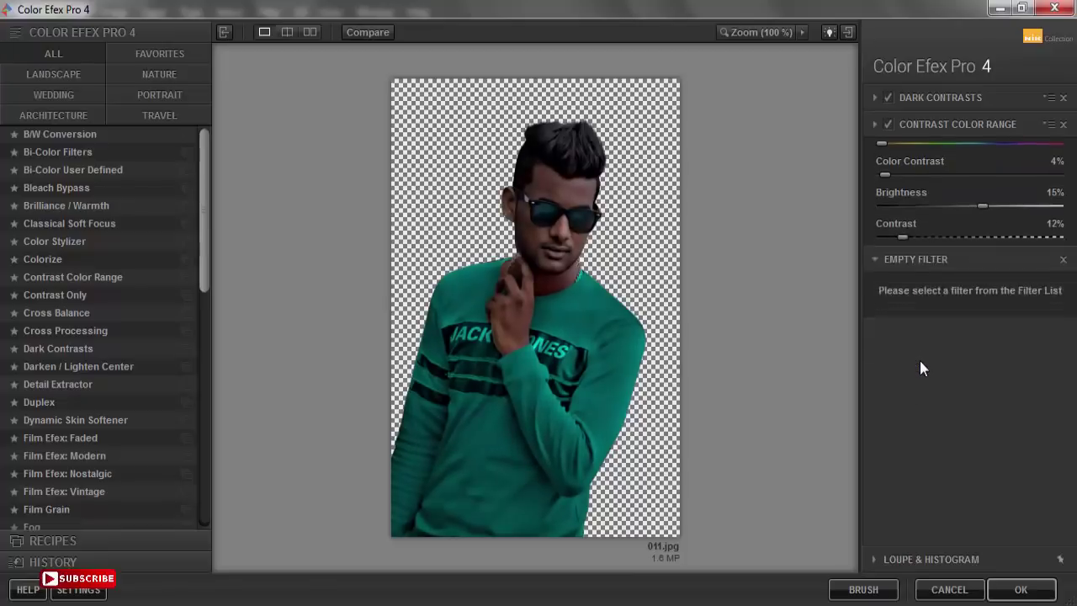
{"action": "left_click", "coordinate": [1021, 590]}
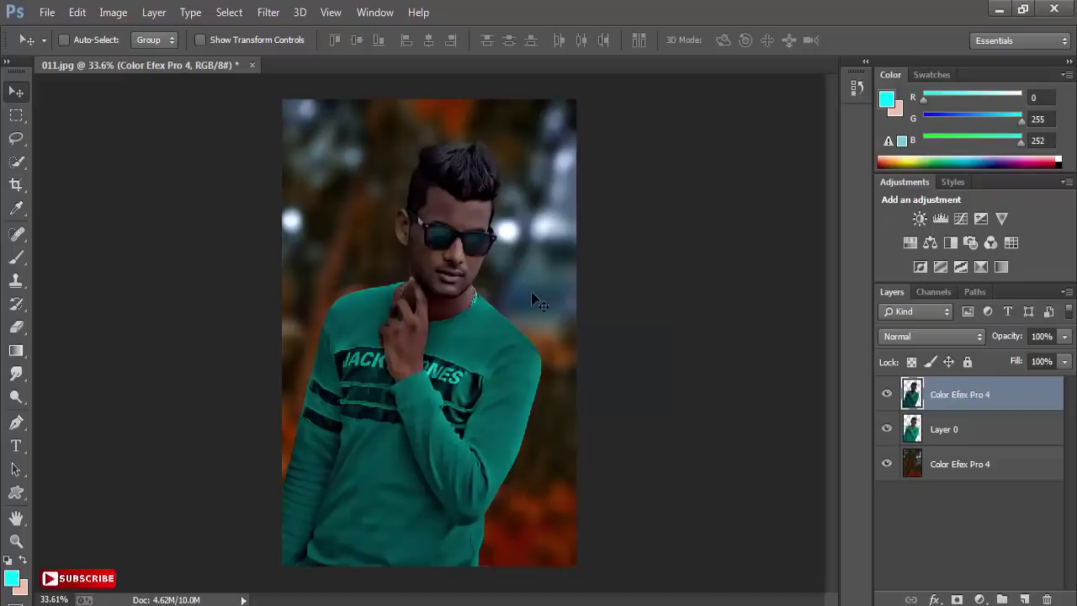
Zoom in and erase the top filter layer over the sunglass lenses
{"action": "key", "text": "e"}
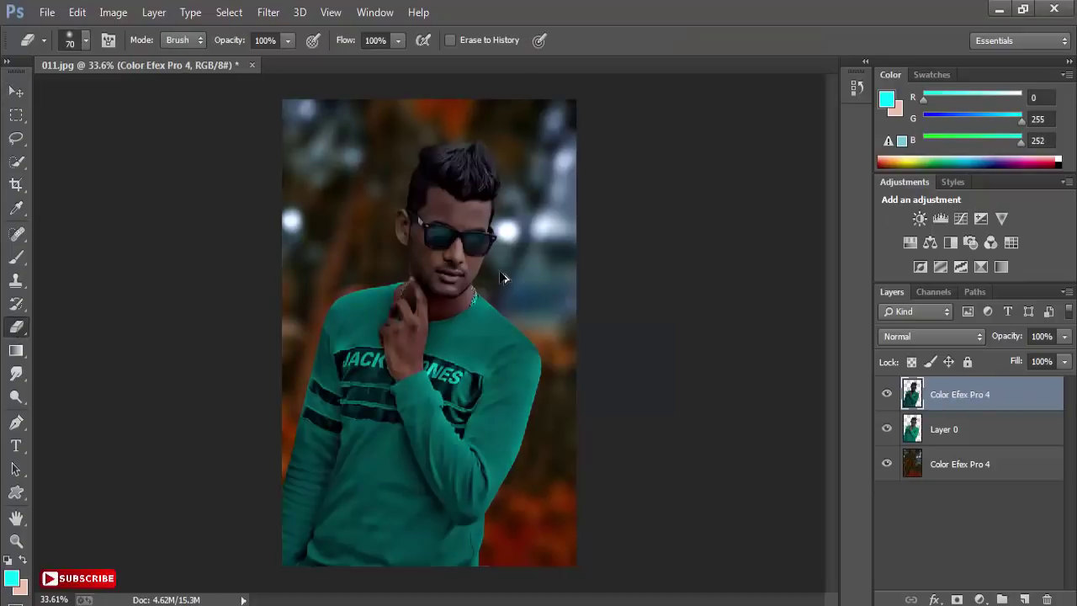
{"action": "scroll", "coordinate": [496, 278], "scroll_direction": "up", "scroll_amount": 3}
{"action": "left_click_drag", "start_coordinate": [460, 264], "coordinate": [481, 310]}
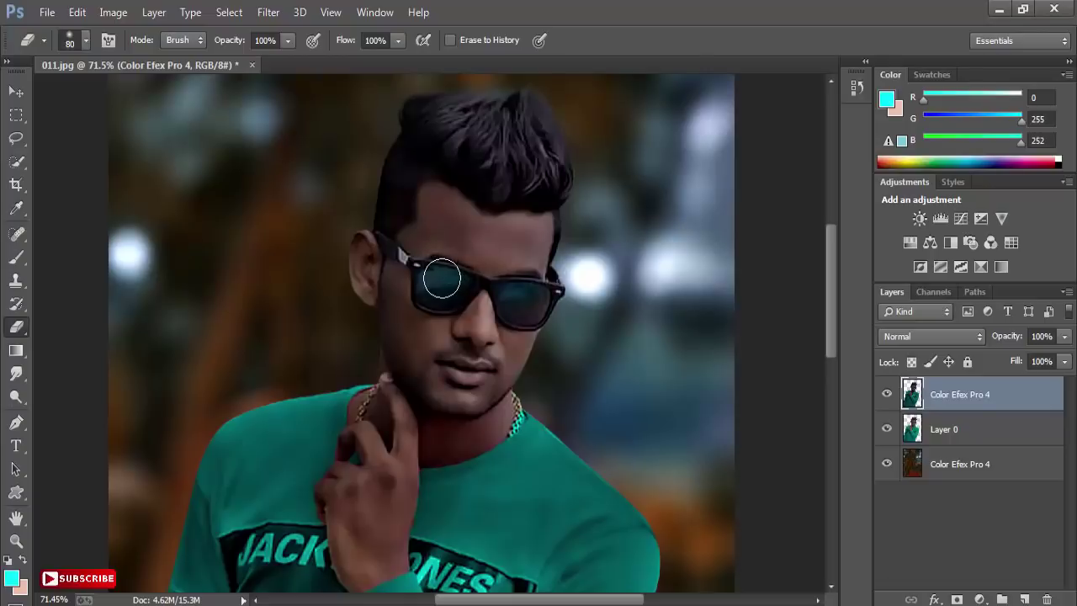
{"action": "key", "text": "bracketright"}
{"action": "key", "text": "bracketright"}
{"action": "key", "text": "bracketright"}
{"action": "mouse_move", "coordinate": [468, 249]}
{"action": "left_mouse_down"}
{"action": "mouse_move", "coordinate": [499, 252]}
{"action": "mouse_move", "coordinate": [421, 284]}
{"action": "mouse_move", "coordinate": [356, 238]}
{"action": "mouse_move", "coordinate": [472, 315]}
{"action": "mouse_move", "coordinate": [465, 358]}
{"action": "mouse_move", "coordinate": [467, 232]}
{"action": "mouse_move", "coordinate": [436, 377]}
{"action": "mouse_move", "coordinate": [390, 434]}
{"action": "left_mouse_up"}
Erase the teal tint from the hand with an 80 px eraser, then fit the image on screen
{"action": "scroll", "coordinate": [548, 380], "scroll_direction": "up", "scroll_amount": 2}
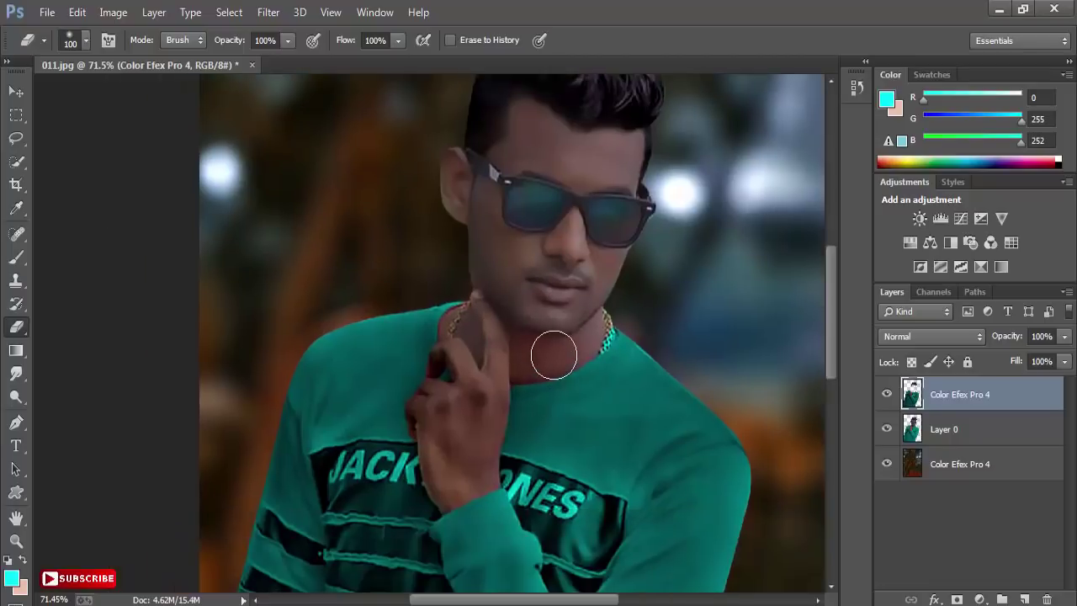
{"action": "scroll", "coordinate": [553, 353], "scroll_direction": "up", "scroll_amount": 1}
{"action": "scroll", "coordinate": [558, 356], "scroll_direction": "left", "scroll_amount": 2}
{"action": "key", "text": "bracketleft"}
{"action": "key", "text": "bracketleft"}
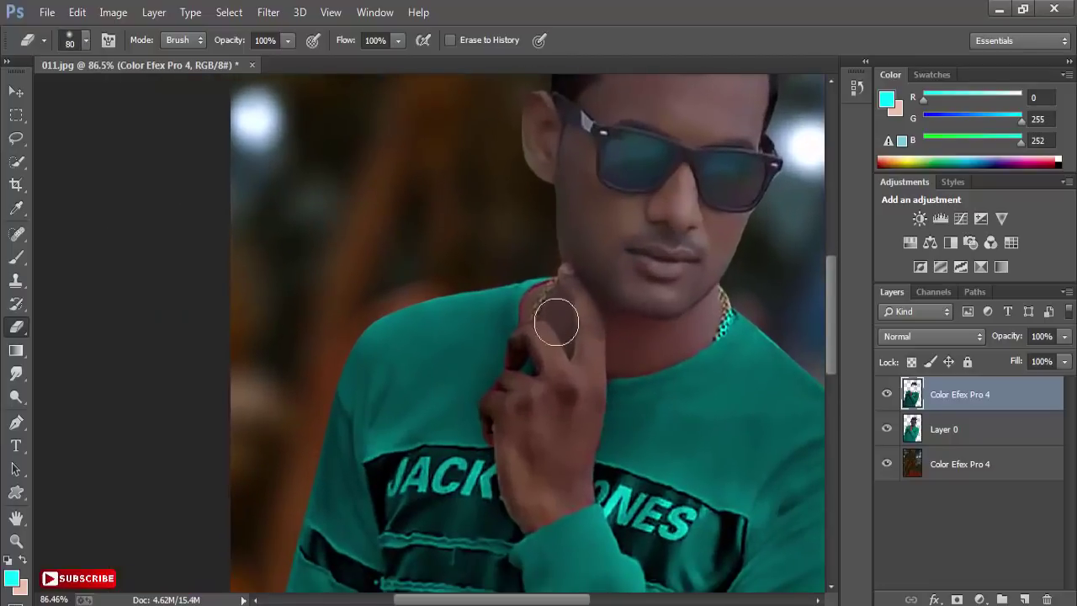
{"action": "mouse_move", "coordinate": [575, 377]}
{"action": "left_mouse_down"}
{"action": "mouse_move", "coordinate": [548, 380]}
{"action": "mouse_move", "coordinate": [505, 424]}
{"action": "mouse_move", "coordinate": [515, 469]}
{"action": "mouse_move", "coordinate": [573, 454]}
{"action": "mouse_move", "coordinate": [577, 489]}
{"action": "mouse_move", "coordinate": [514, 488]}
{"action": "mouse_move", "coordinate": [517, 397]}
{"action": "left_mouse_up"}
{"action": "scroll", "coordinate": [518, 398], "scroll_direction": "down", "scroll_amount": 3}
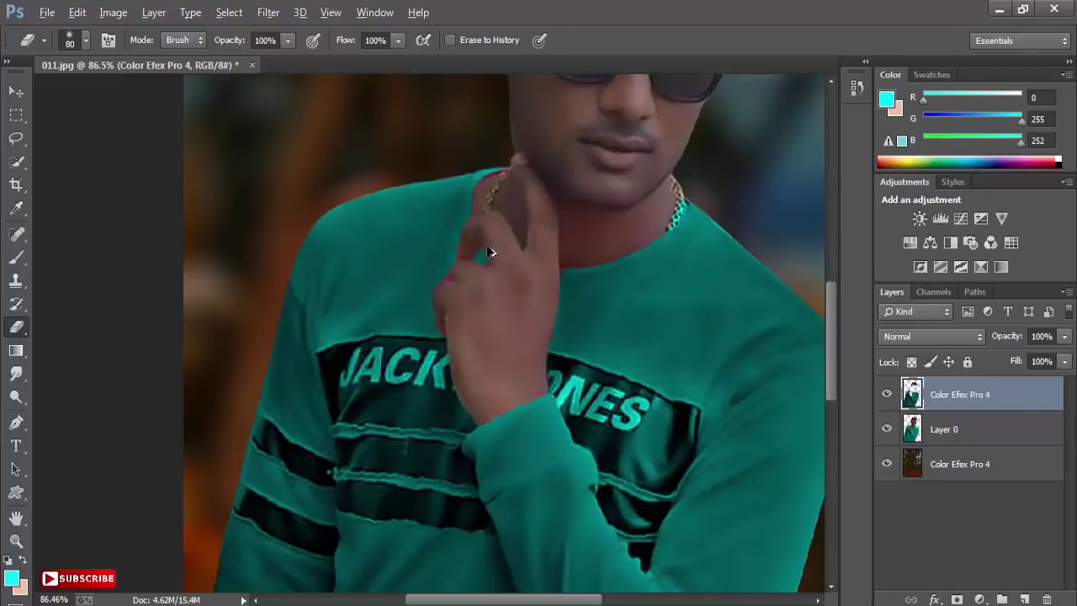
{"action": "key", "text": "ctrl+0"}
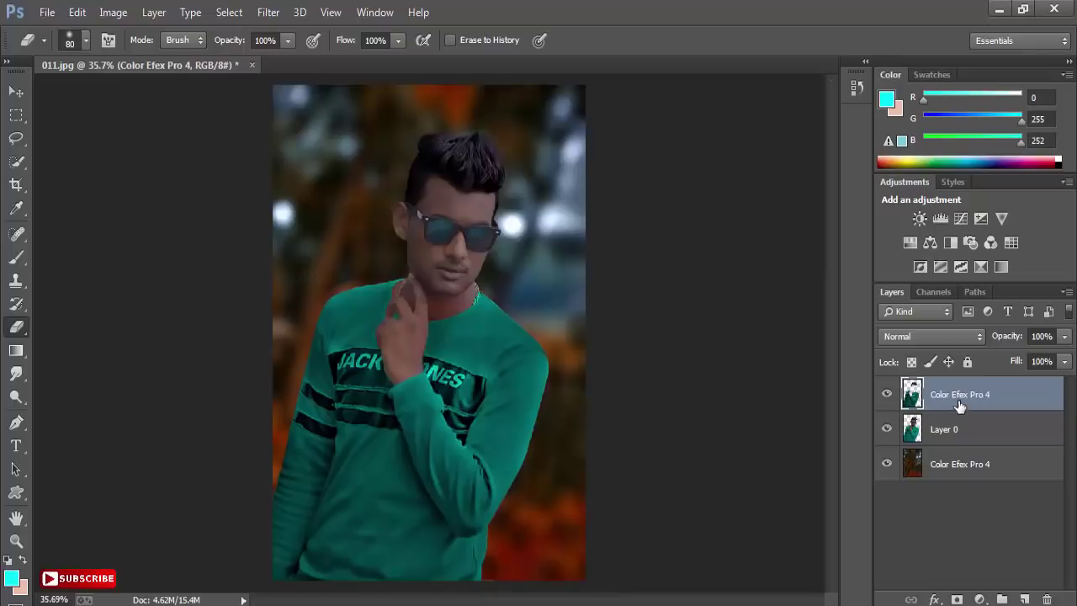
Merge the Color Efex layer down into Layer 0 and launch the Camera Raw Filter
{"action": "right_click", "coordinate": [957, 394]}
{"action": "left_click", "coordinate": [658, 509]}
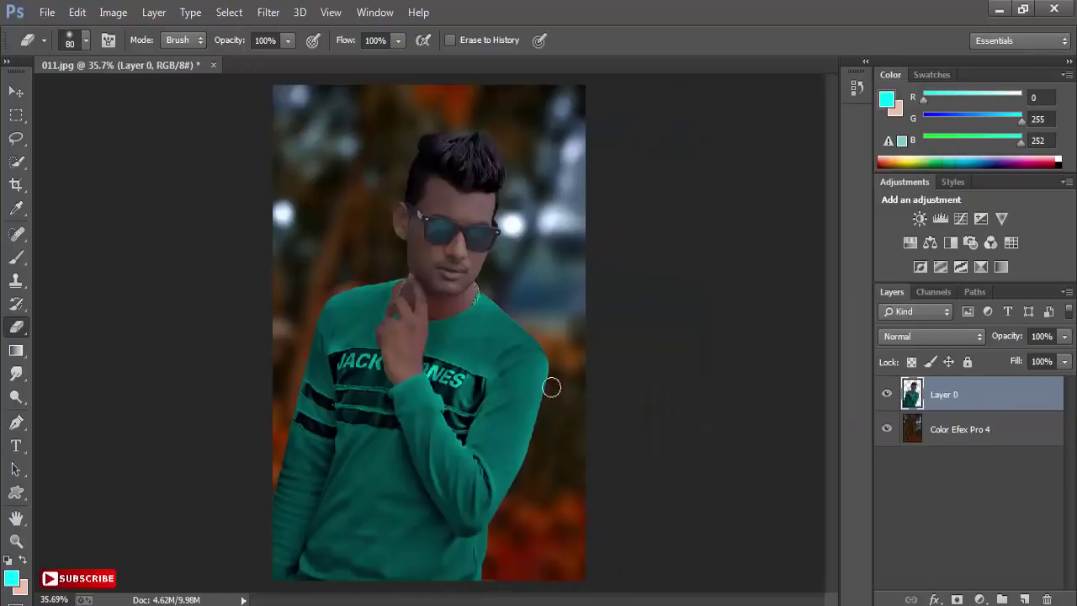
{"action": "left_click", "coordinate": [268, 11]}
{"action": "left_click", "coordinate": [286, 118]}
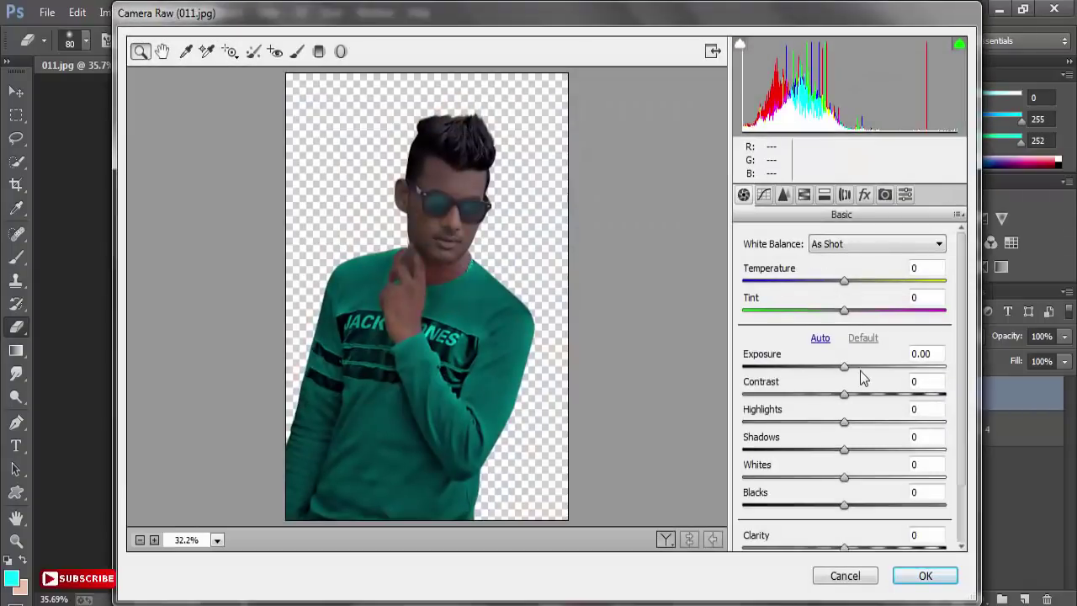
Set exposure to +0.40, adjust highlights, raise whites to +10, and add clarity
{"action": "left_click", "coordinate": [860, 369]}
{"action": "left_click_drag", "start_coordinate": [860, 369], "coordinate": [852, 368]}
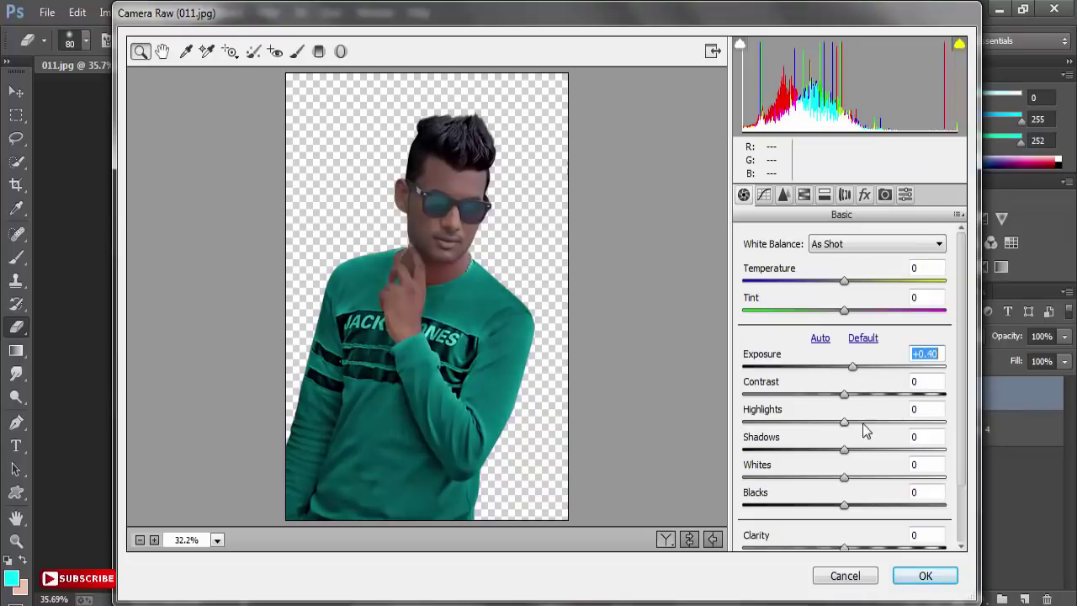
{"action": "left_click", "coordinate": [890, 423]}
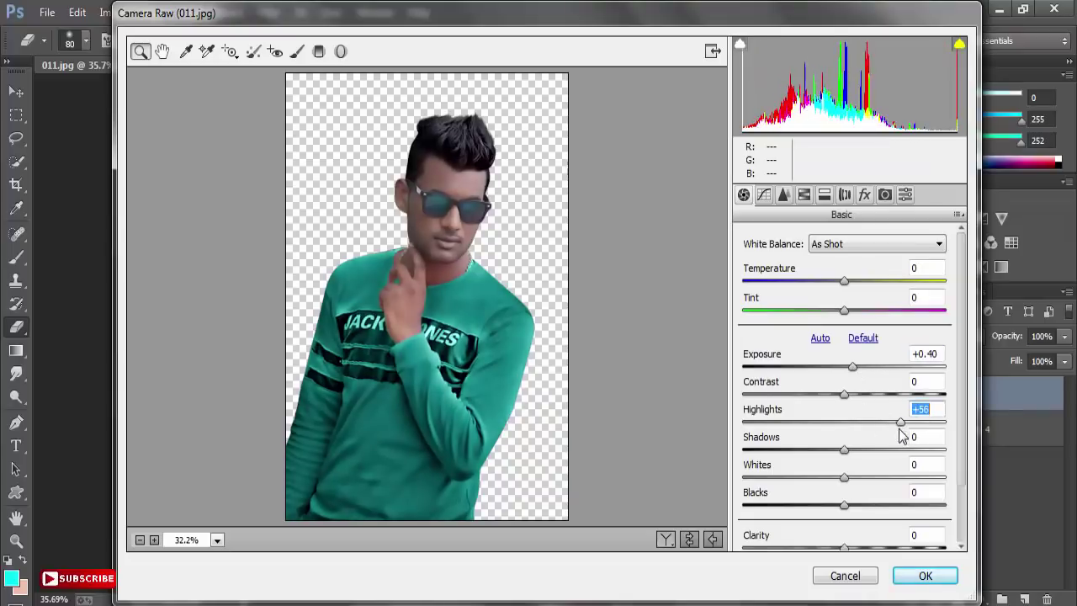
{"action": "left_click_drag", "start_coordinate": [892, 429], "coordinate": [855, 453]}
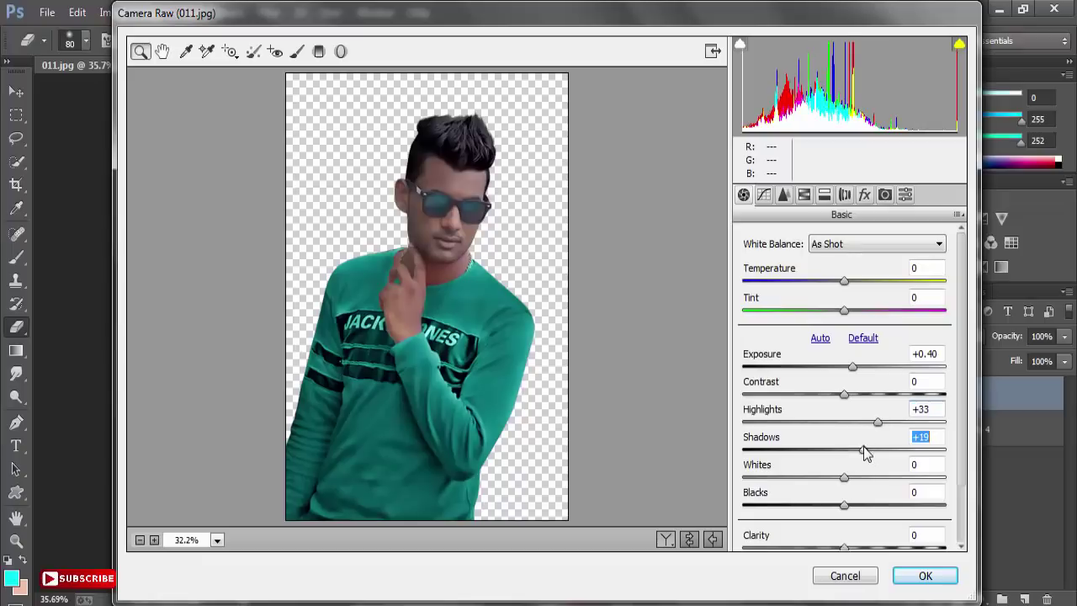
{"action": "scroll", "coordinate": [884, 479], "scroll_direction": "down", "scroll_amount": 1}
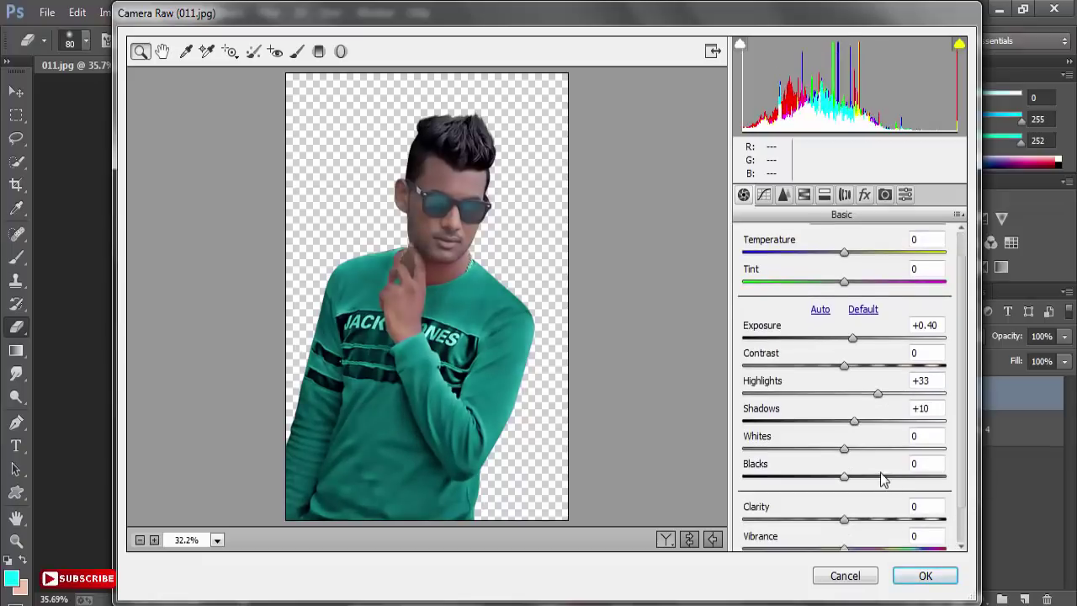
{"action": "left_click_drag", "start_coordinate": [856, 452], "coordinate": [854, 452]}
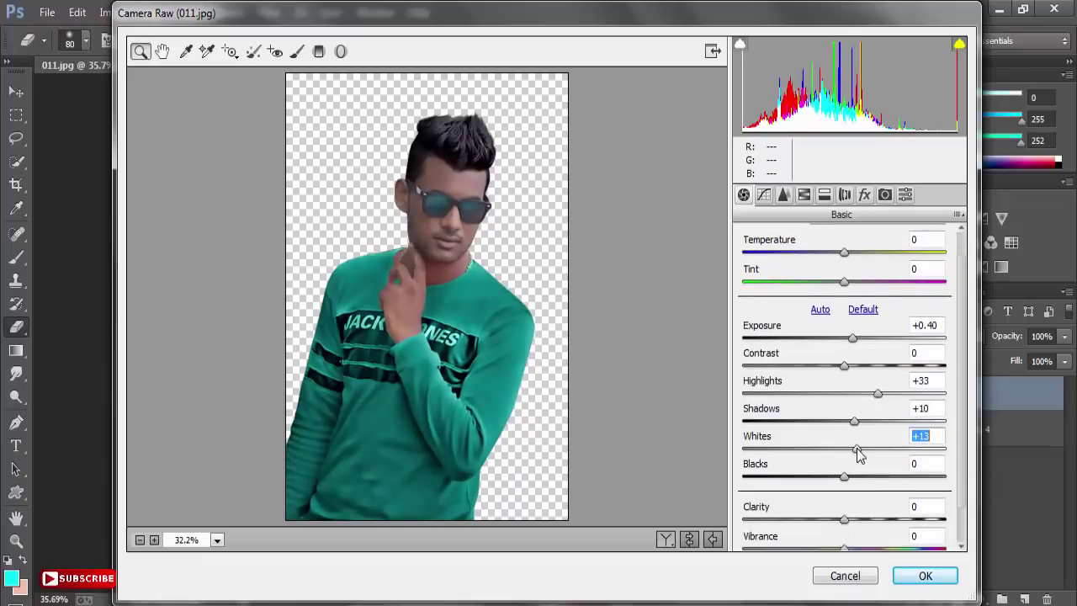
{"action": "left_click", "coordinate": [888, 520]}
In HSL, set Aquas saturation +83, lower Oranges saturation, brighten Aquas, Oranges luminance +24, and apply
{"action": "left_click", "coordinate": [805, 195]}
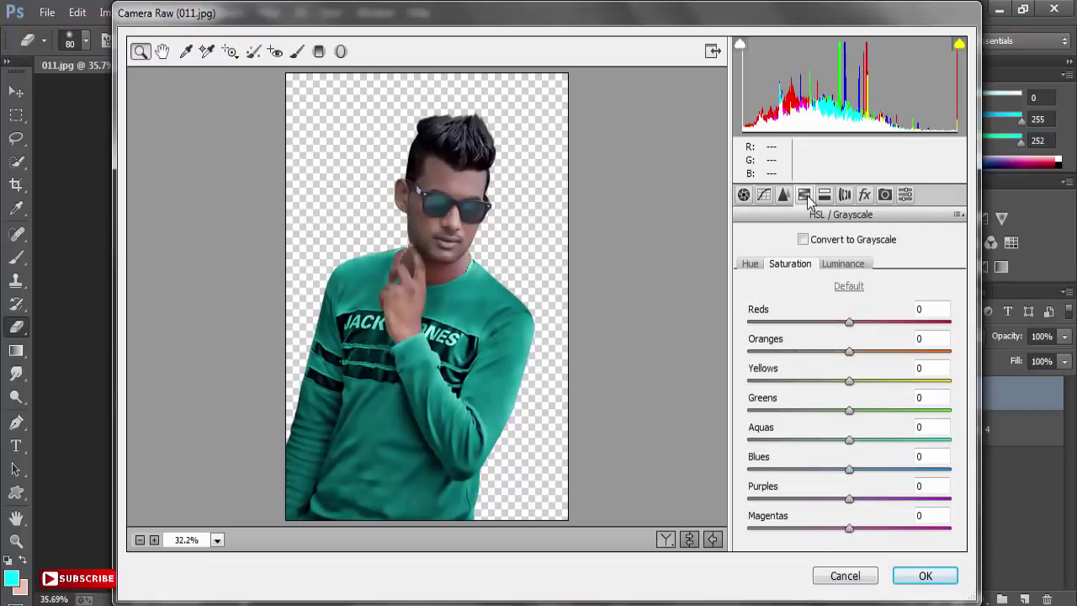
{"action": "left_click", "coordinate": [932, 439]}
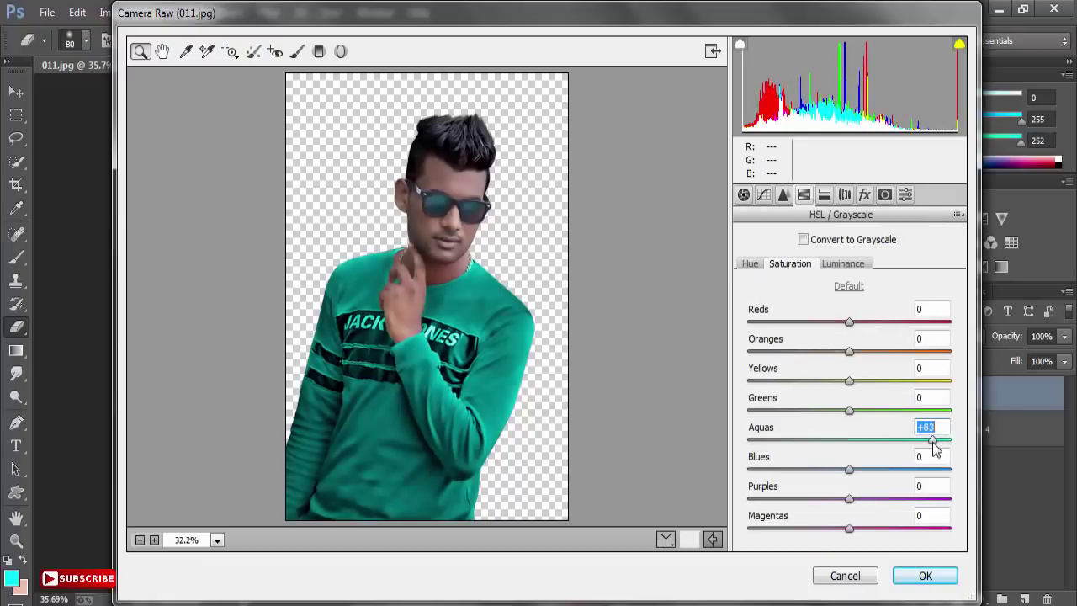
{"action": "left_click_drag", "start_coordinate": [849, 360], "coordinate": [840, 362]}
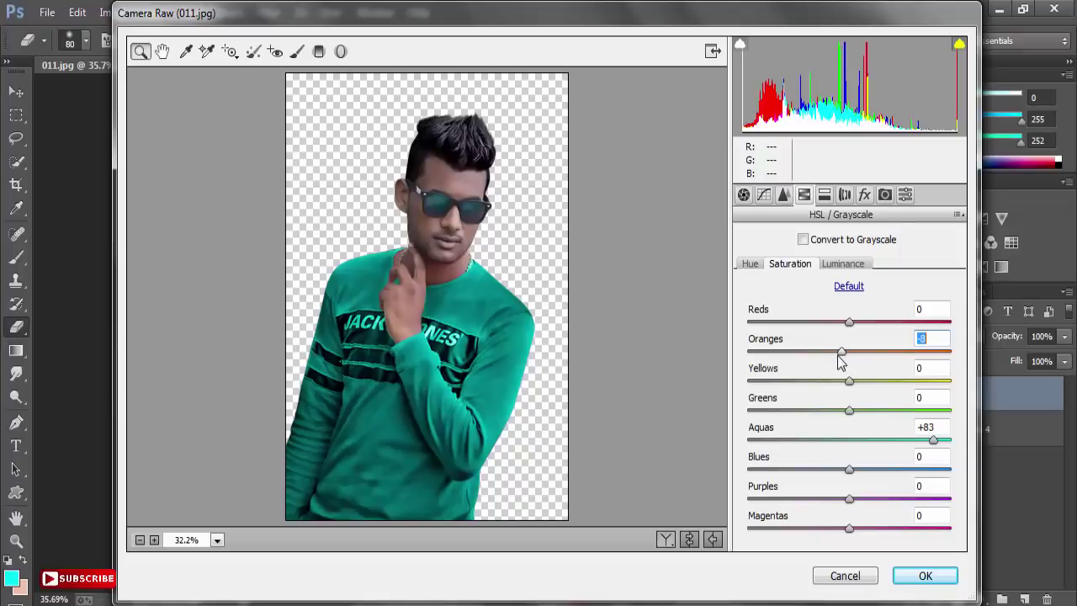
{"action": "left_click", "coordinate": [846, 264]}
{"action": "left_click_drag", "start_coordinate": [918, 446], "coordinate": [937, 448]}
{"action": "left_click_drag", "start_coordinate": [850, 352], "coordinate": [878, 353]}
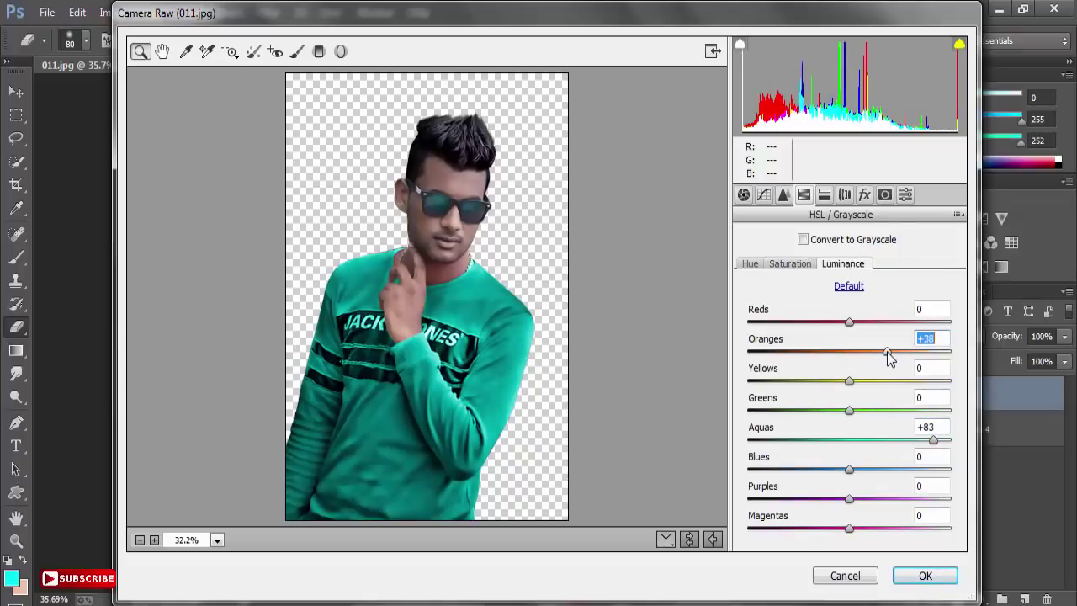
{"action": "left_click", "coordinate": [924, 576]}
Apply a Curves adjustment to Layer 0 with the white point pulled in to input 229
{"action": "scroll", "coordinate": [461, 280], "scroll_direction": "down", "scroll_amount": 1}
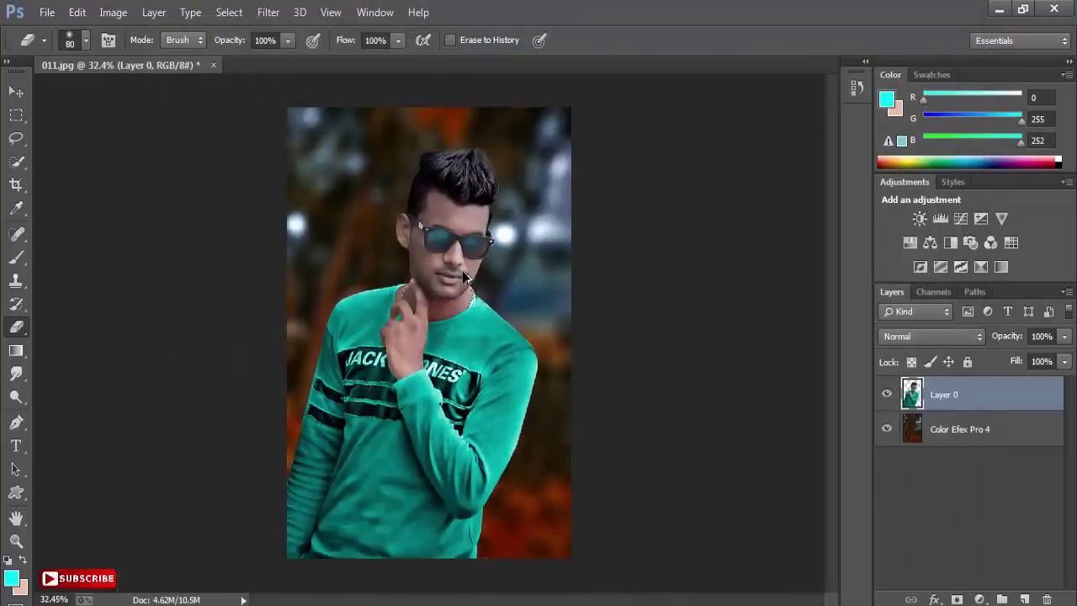
{"action": "left_click", "coordinate": [116, 11]}
{"action": "mouse_move", "coordinate": [138, 57]}
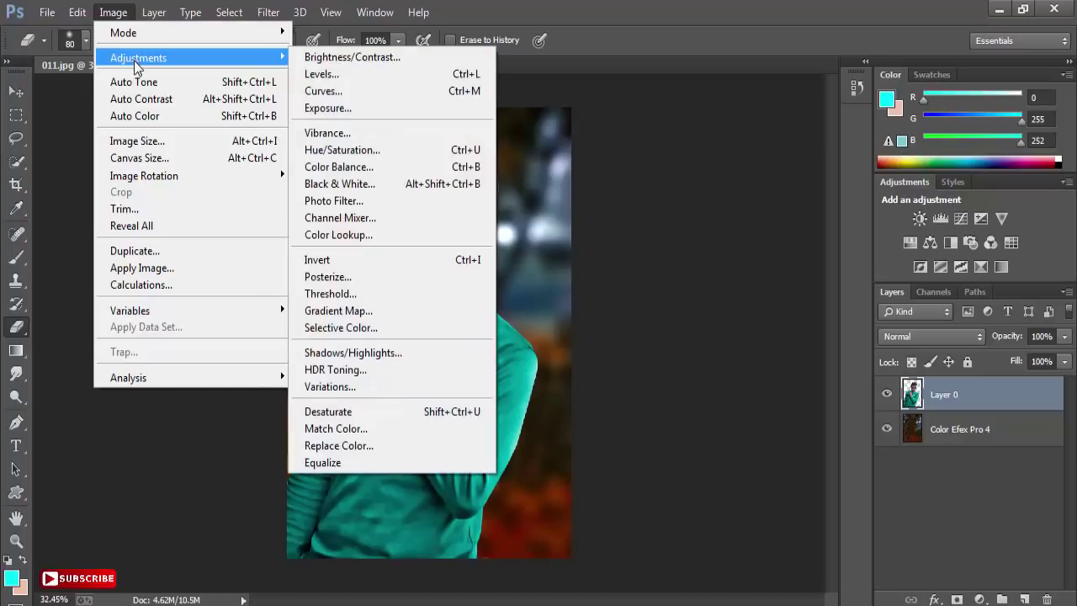
{"action": "left_click", "coordinate": [320, 92]}
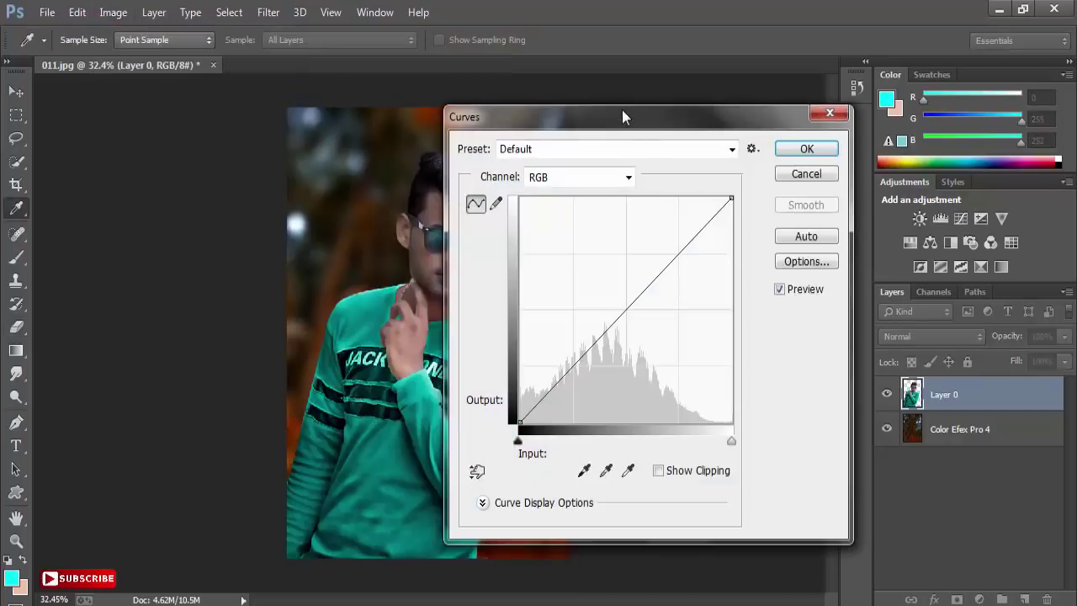
{"action": "left_click_drag", "start_coordinate": [622, 111], "coordinate": [792, 125]}
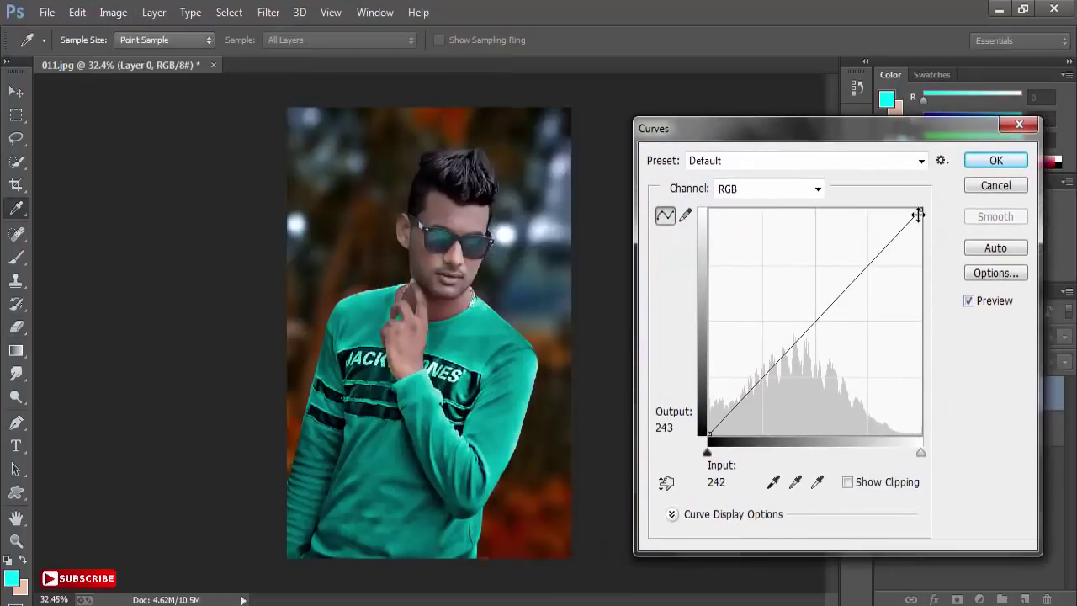
{"action": "left_click_drag", "start_coordinate": [920, 210], "coordinate": [897, 208]}
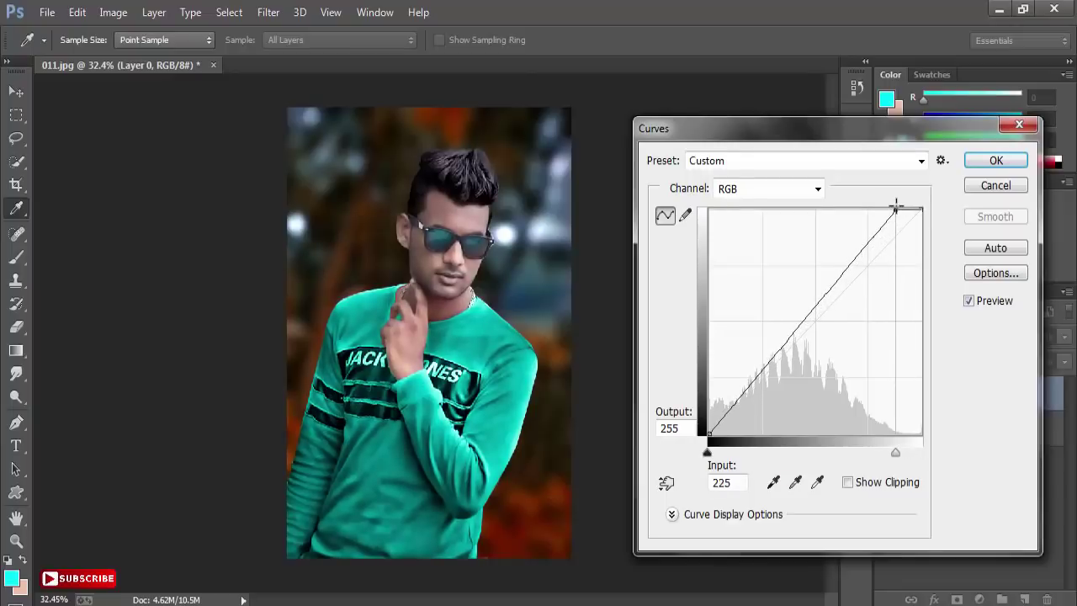
{"action": "left_click_drag", "start_coordinate": [896, 208], "coordinate": [899, 208]}
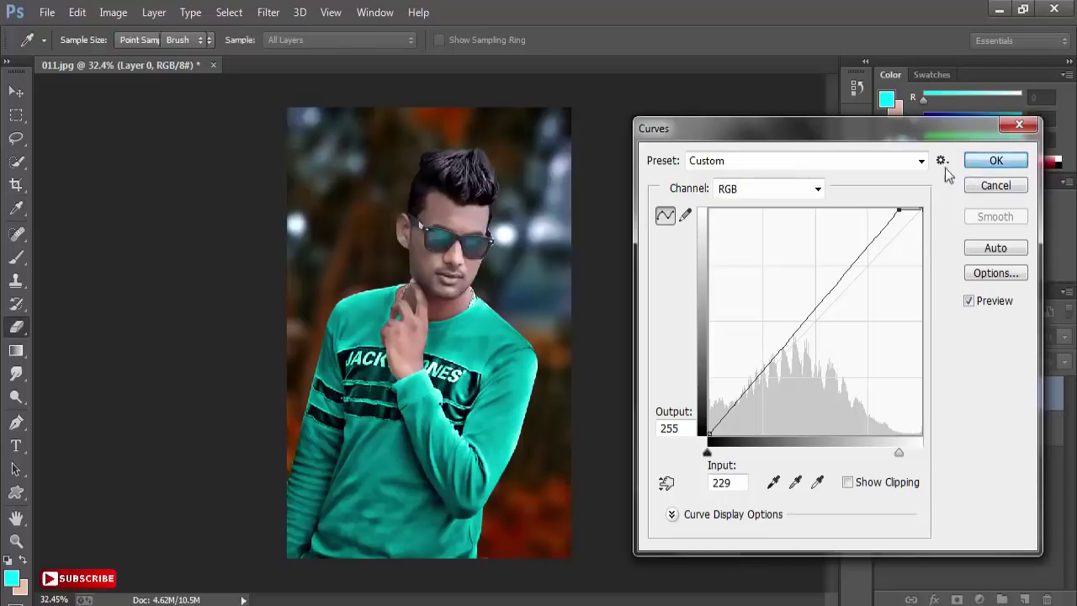
{"action": "left_click", "coordinate": [996, 160]}
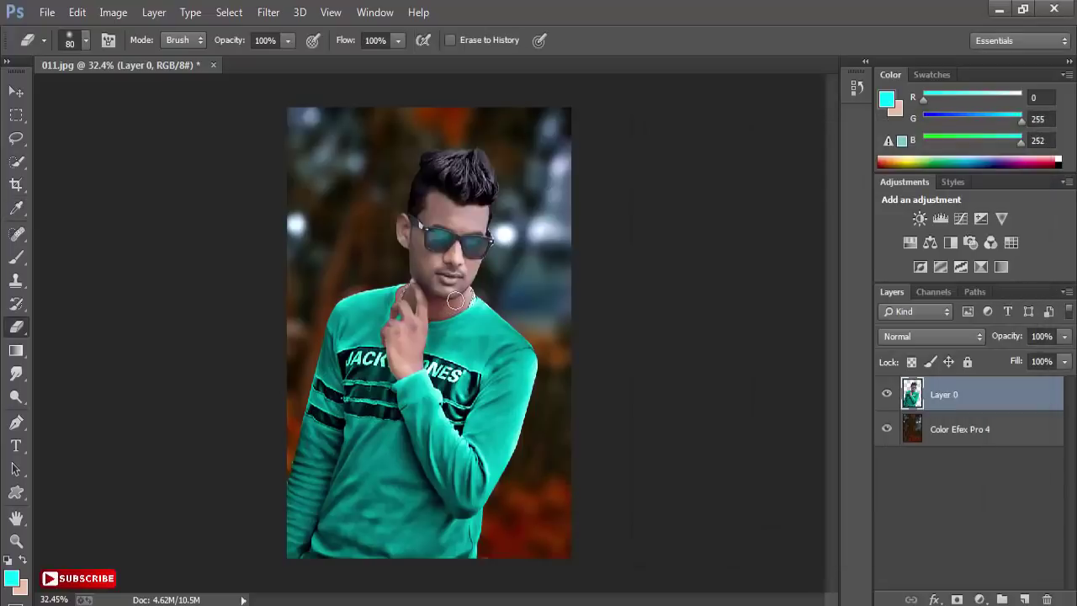
Set up the Smudge tool with a soft round 65 px brush at about 14% strength
{"action": "scroll", "coordinate": [337, 276], "scroll_direction": "up", "scroll_amount": 3}
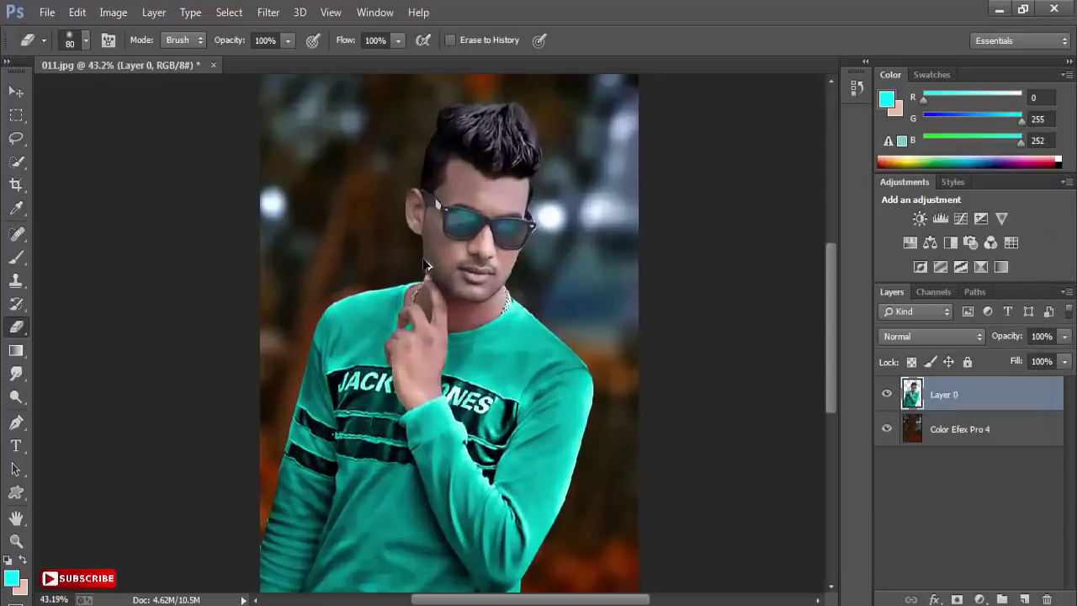
{"action": "scroll", "coordinate": [470, 266], "scroll_direction": "up", "scroll_amount": 2}
{"action": "left_click", "coordinate": [16, 372]}
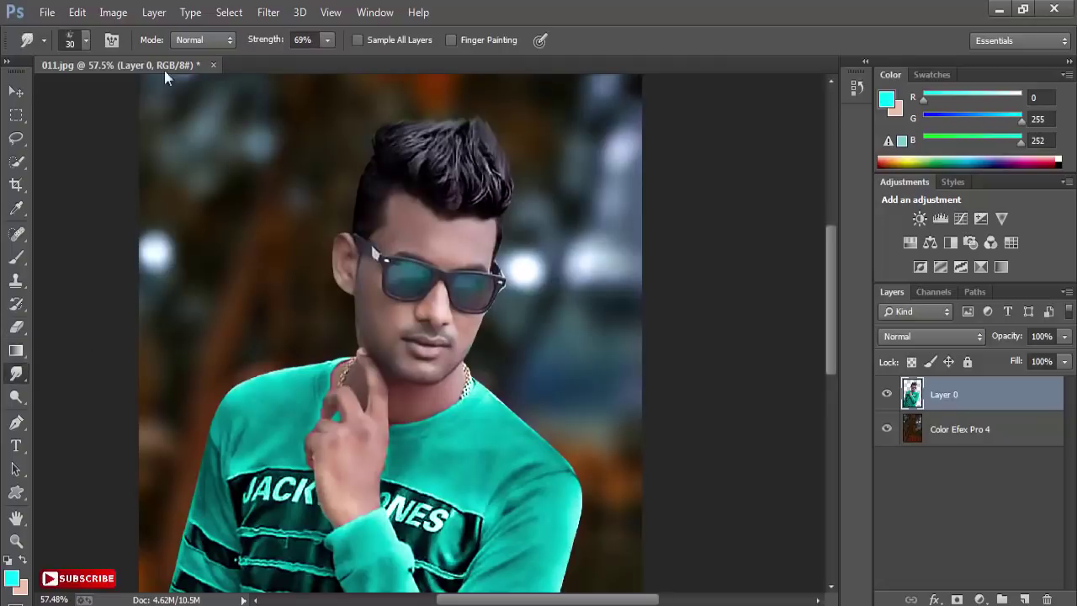
{"action": "left_click", "coordinate": [81, 44]}
{"action": "scroll", "coordinate": [137, 244], "scroll_direction": "down", "scroll_amount": 2}
{"action": "scroll", "coordinate": [137, 243], "scroll_direction": "down", "scroll_amount": 2}
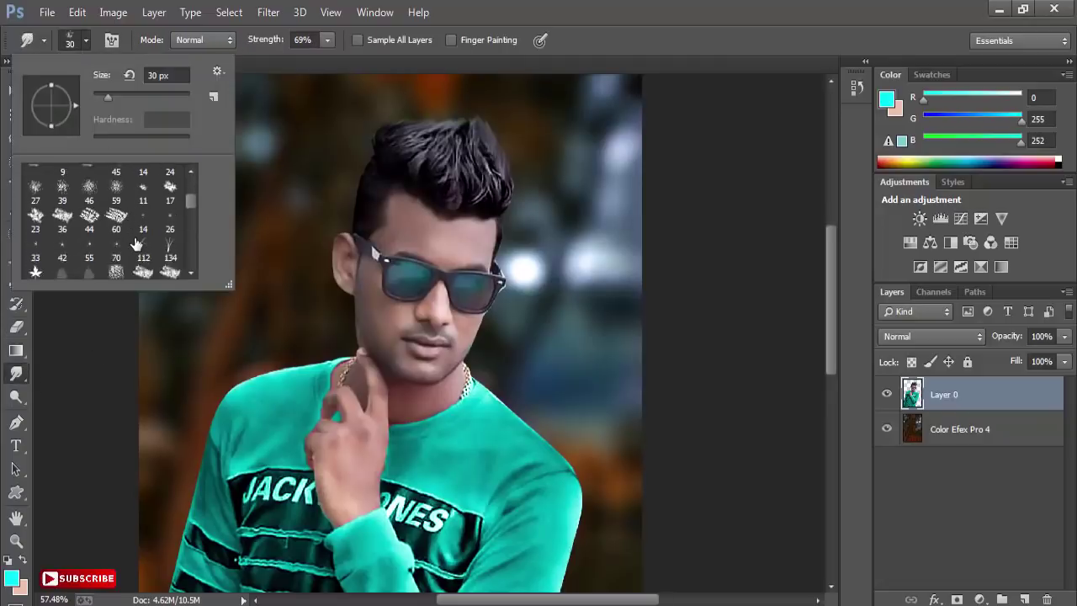
{"action": "scroll", "coordinate": [137, 243], "scroll_direction": "down", "scroll_amount": 2}
{"action": "scroll", "coordinate": [136, 243], "scroll_direction": "down", "scroll_amount": 2}
{"action": "scroll", "coordinate": [136, 243], "scroll_direction": "down", "scroll_amount": 1}
{"action": "scroll", "coordinate": [136, 243], "scroll_direction": "down", "scroll_amount": 2}
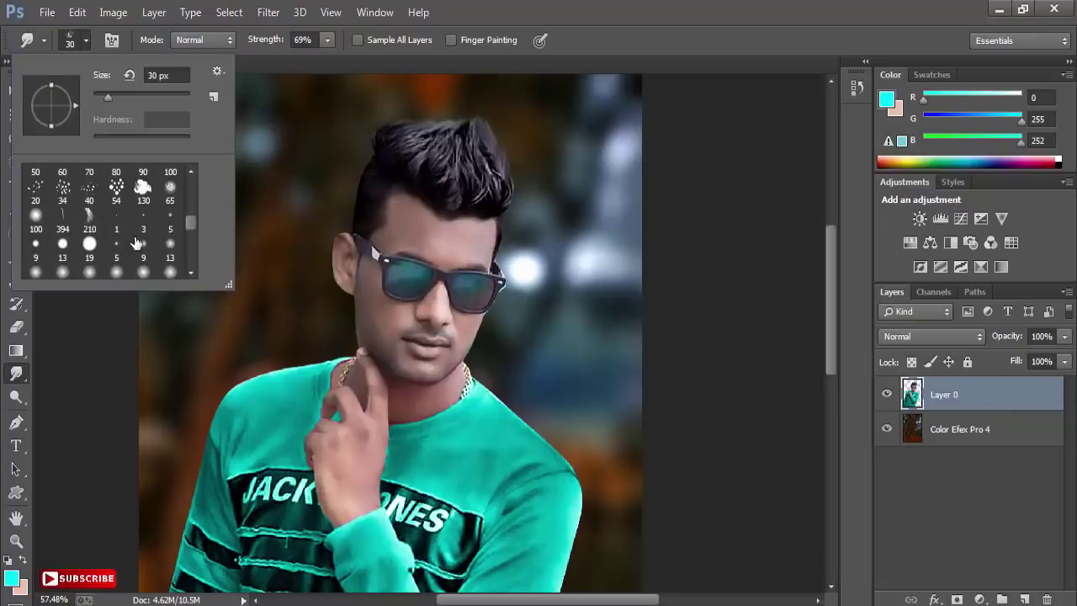
{"action": "left_click", "coordinate": [182, 202]}
{"action": "left_click", "coordinate": [327, 40]}
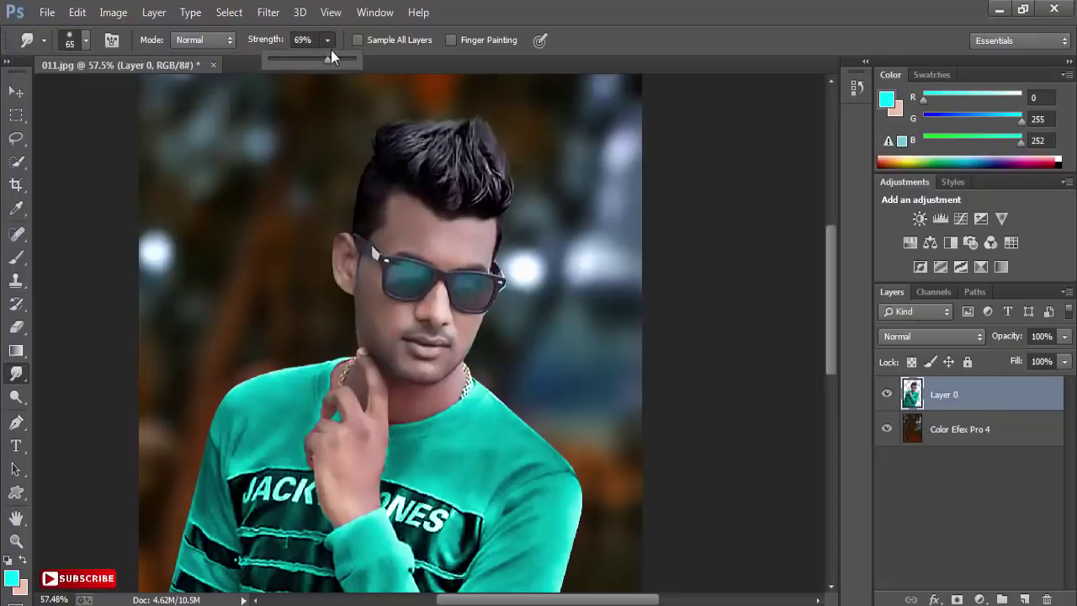
{"action": "mouse_move", "coordinate": [327, 60]}
{"action": "left_mouse_down"}
{"action": "mouse_move", "coordinate": [280, 61]}
{"action": "mouse_move", "coordinate": [283, 70]}
{"action": "left_mouse_up"}
Gently smudge the forehead, nose, lips, cheeks and hand skin with a 60 px brush
{"action": "scroll", "coordinate": [373, 144], "scroll_direction": "up", "scroll_amount": 2}
{"action": "left_click_drag", "start_coordinate": [397, 288], "coordinate": [418, 311]}
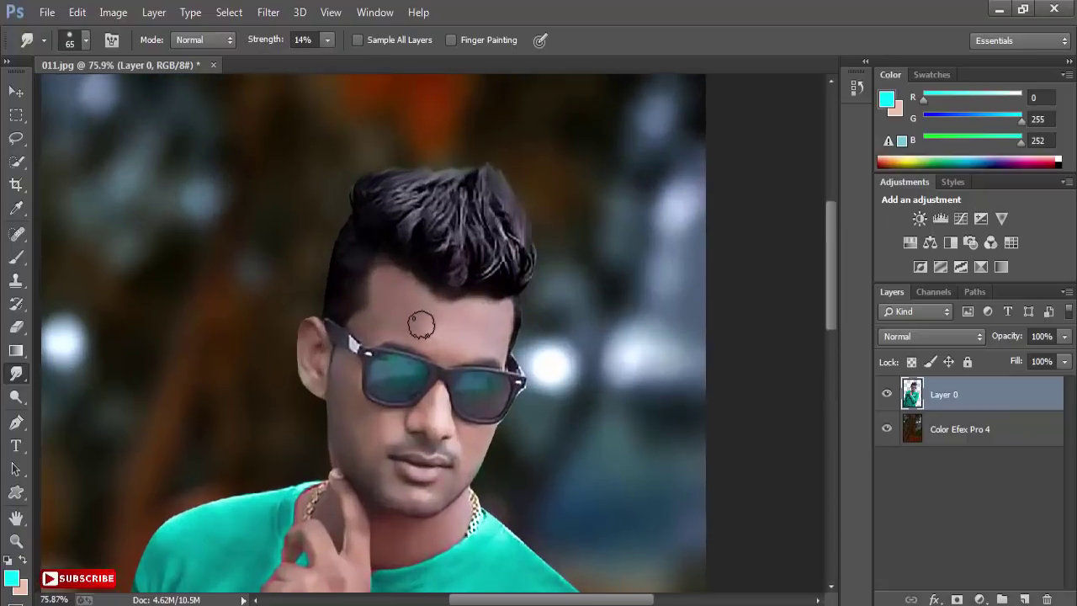
{"action": "key", "text": "bracketright"}
{"action": "key", "text": "bracketright"}
{"action": "key", "text": "bracketright"}
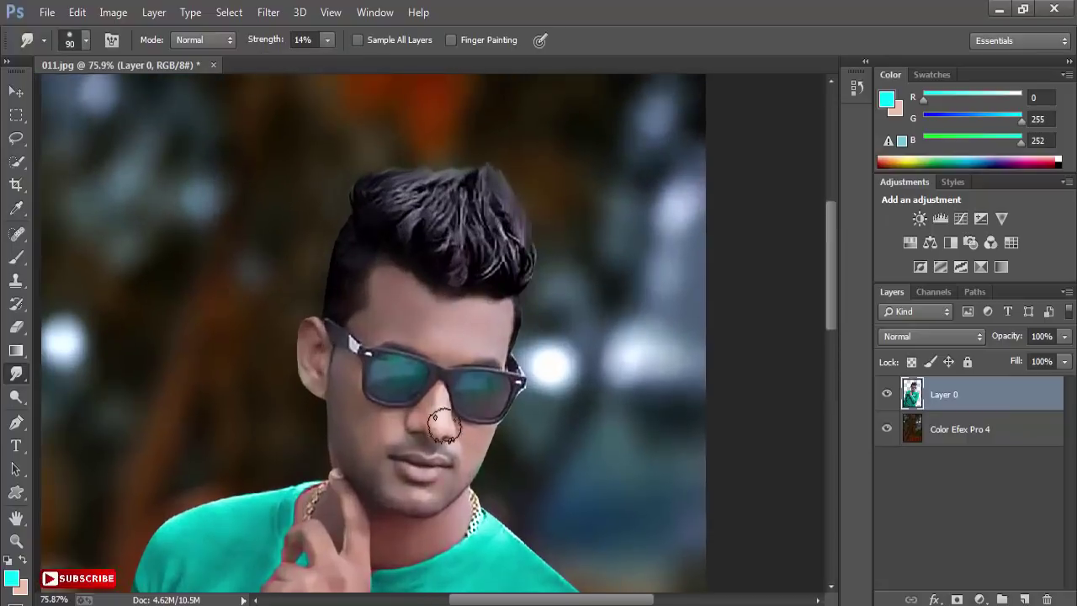
{"action": "key", "text": "bracketleft"}
{"action": "key", "text": "bracketleft"}
{"action": "key", "text": "bracketleft"}
{"action": "scroll", "coordinate": [505, 452], "scroll_direction": "up", "scroll_amount": 1}
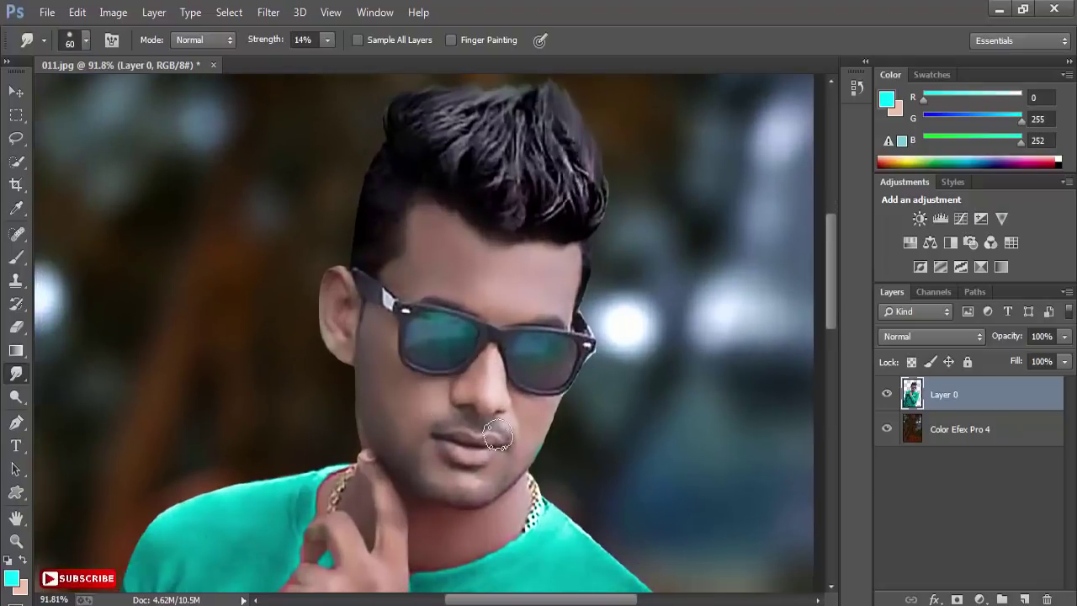
{"action": "scroll", "coordinate": [505, 362], "scroll_direction": "down", "scroll_amount": 1}
{"action": "scroll", "coordinate": [471, 395], "scroll_direction": "down", "scroll_amount": 1}
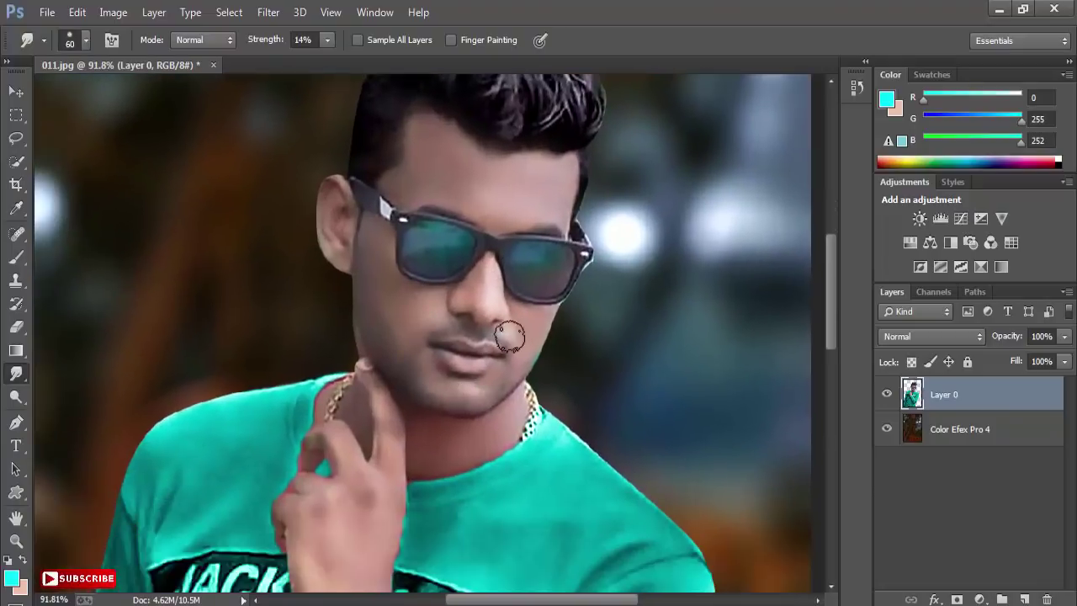
{"action": "scroll", "coordinate": [488, 413], "scroll_direction": "down", "scroll_amount": 2}
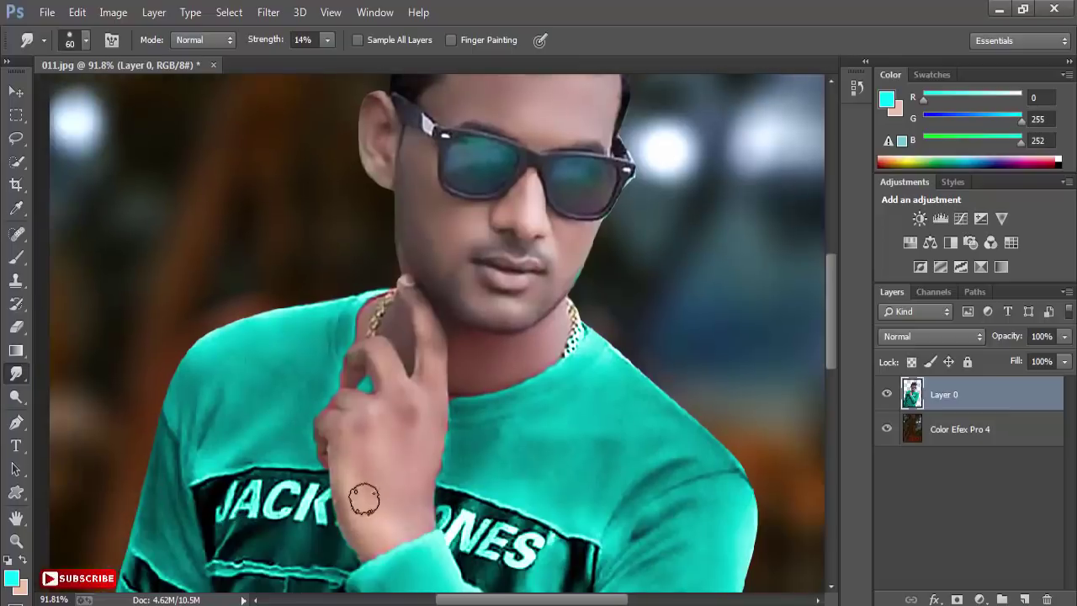
{"action": "scroll", "coordinate": [413, 421], "scroll_direction": "up", "scroll_amount": 4}
{"action": "scroll", "coordinate": [471, 404], "scroll_direction": "up", "scroll_amount": 1}
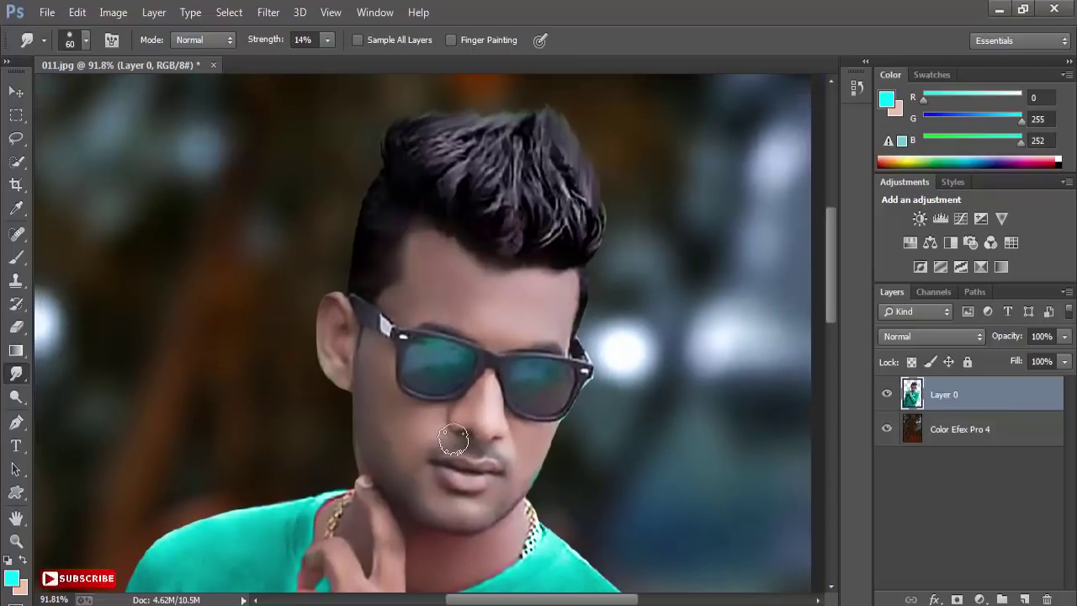
{"action": "scroll", "coordinate": [453, 440], "scroll_direction": "down", "scroll_amount": 3}
Switch to the Move tool and reframe the whole figure in view
{"action": "left_click", "coordinate": [16, 91]}
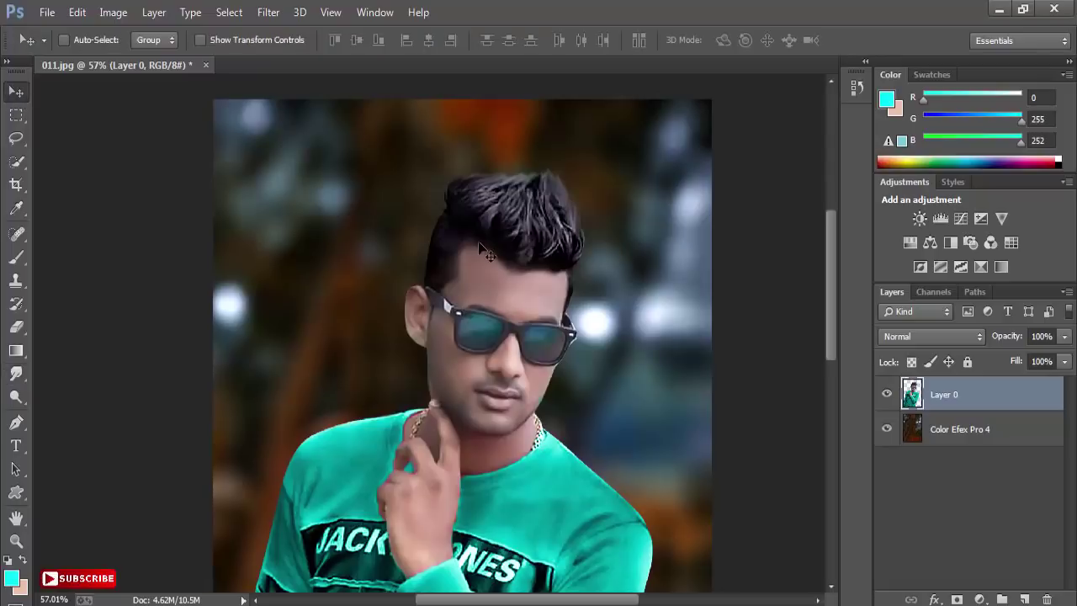
{"action": "scroll", "coordinate": [487, 252], "scroll_direction": "down", "scroll_amount": 1}
{"action": "left_click_drag", "start_coordinate": [480, 328], "coordinate": [433, 297]}
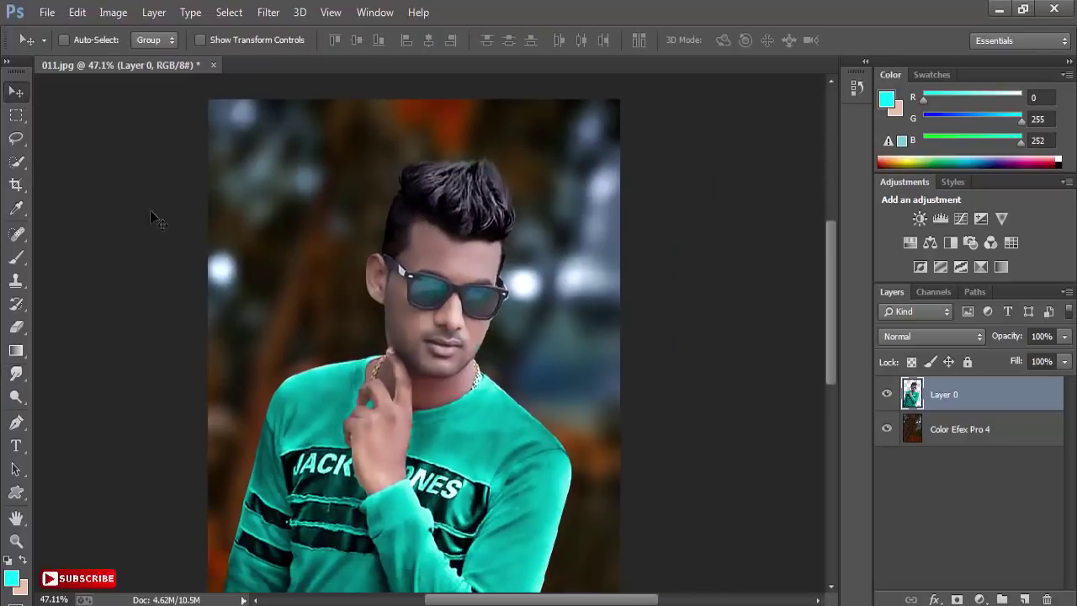
{"action": "left_click", "coordinate": [16, 161]}
{"action": "left_click_drag", "start_coordinate": [494, 347], "coordinate": [518, 298]}
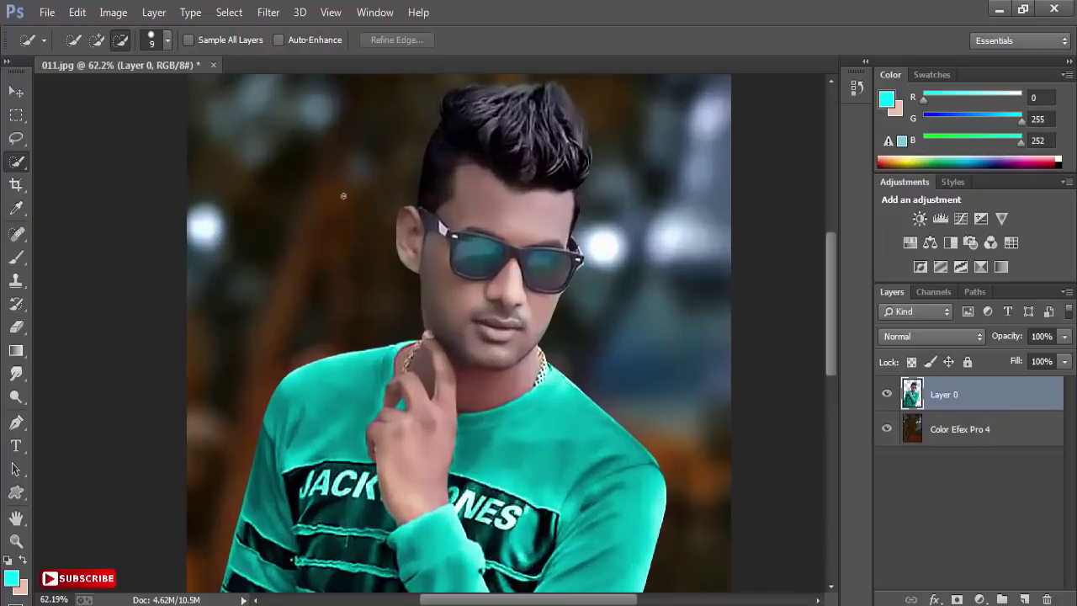
Select the man's face, neck and hand skin with Quick Selection in add mode
{"action": "left_click", "coordinate": [96, 40]}
{"action": "scroll", "coordinate": [475, 223], "scroll_direction": "up", "scroll_amount": 1}
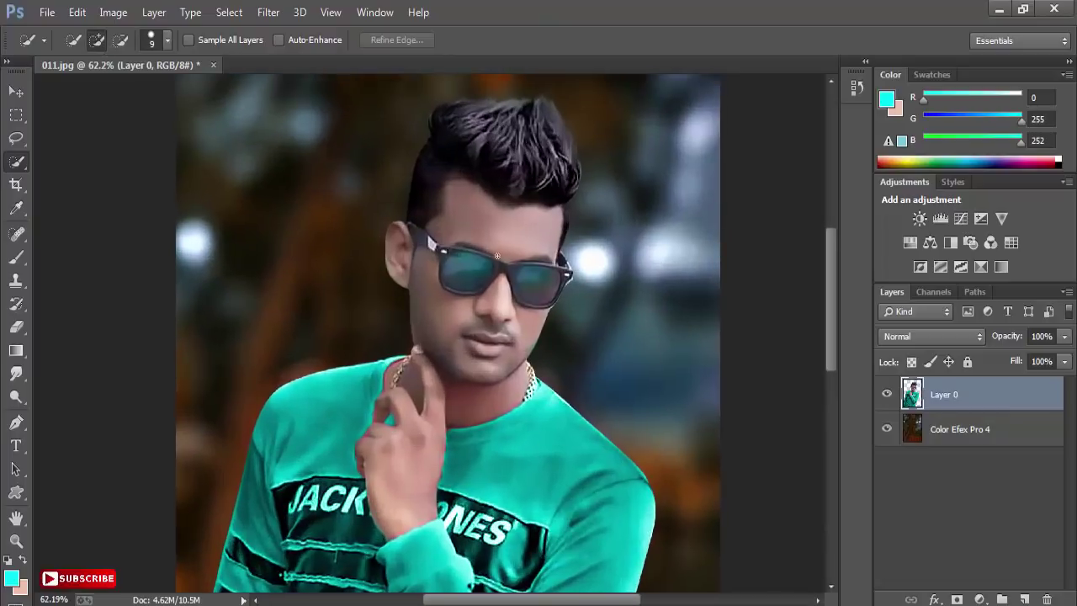
{"action": "key", "text": "bracketright"}
{"action": "mouse_move", "coordinate": [476, 276]}
{"action": "left_mouse_down"}
{"action": "mouse_move", "coordinate": [425, 291]}
{"action": "mouse_move", "coordinate": [394, 247]}
{"action": "mouse_move", "coordinate": [512, 228]}
{"action": "mouse_move", "coordinate": [527, 185]}
{"action": "left_mouse_up"}
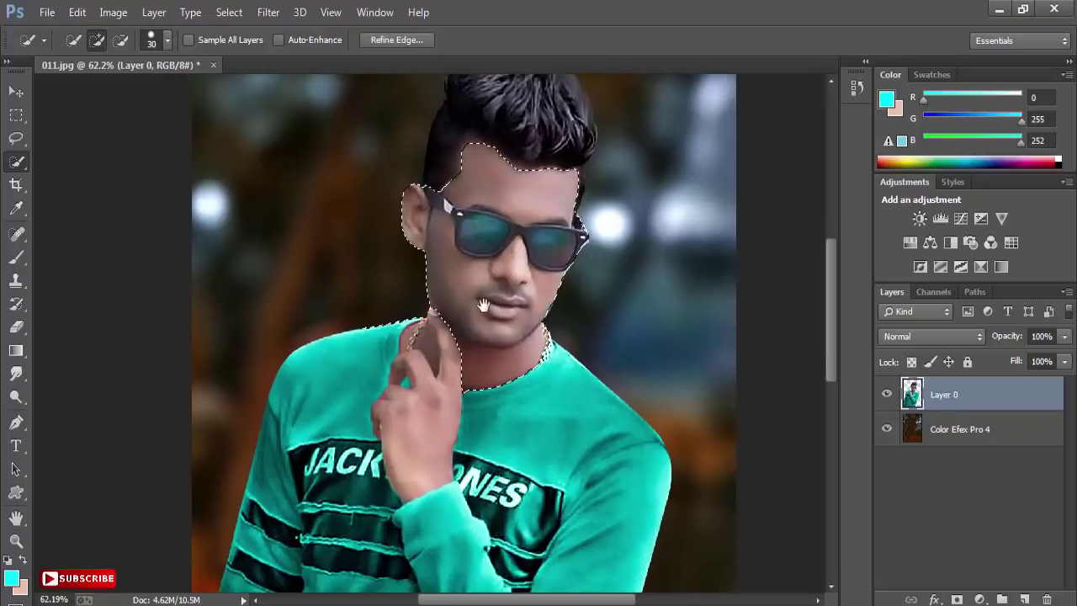
{"action": "left_click_drag", "start_coordinate": [431, 318], "coordinate": [426, 466]}
{"action": "scroll", "coordinate": [440, 359], "scroll_direction": "up", "scroll_amount": 1}
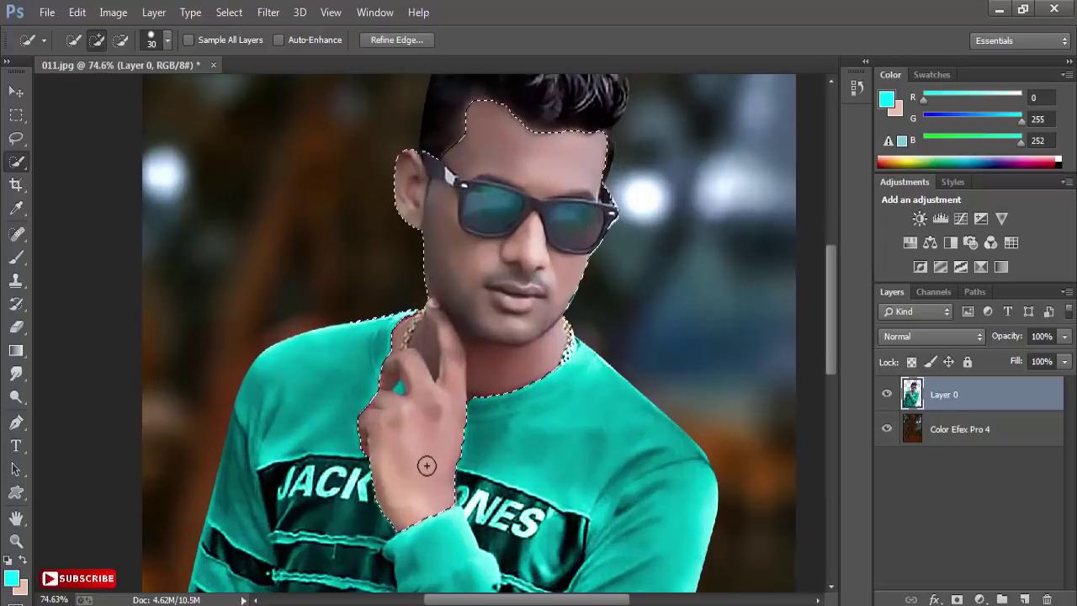
{"action": "left_click_drag", "start_coordinate": [543, 193], "coordinate": [450, 267]}
{"action": "scroll", "coordinate": [457, 258], "scroll_direction": "down", "scroll_amount": 2}
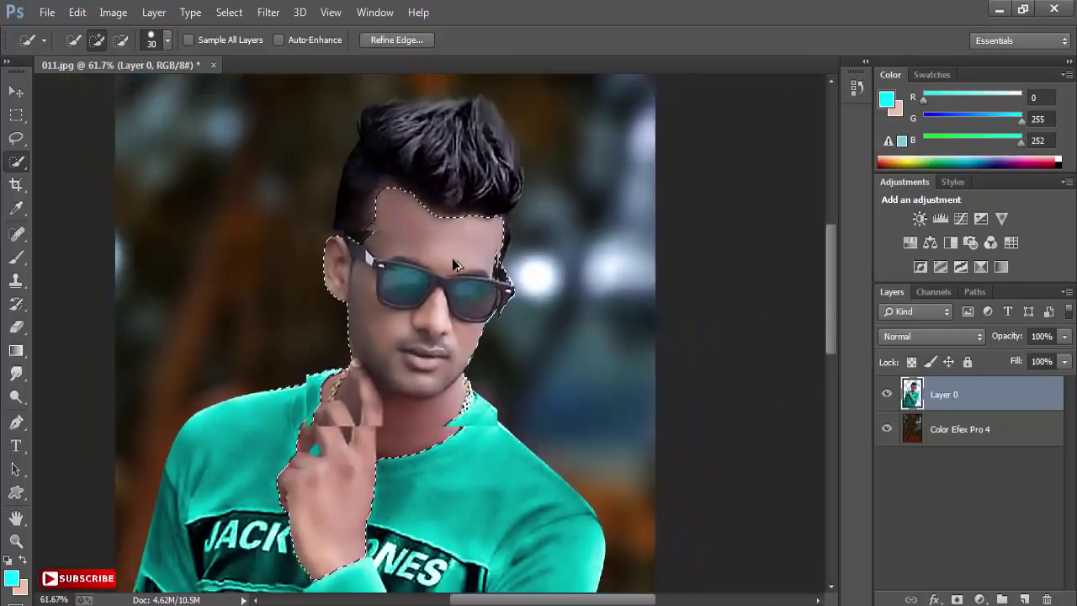
{"action": "scroll", "coordinate": [457, 257], "scroll_direction": "down", "scroll_amount": 1}
Feather the skin selection by 1 px and copy it onto a new layer
{"action": "right_click", "coordinate": [455, 226]}
{"action": "left_click", "coordinate": [498, 279]}
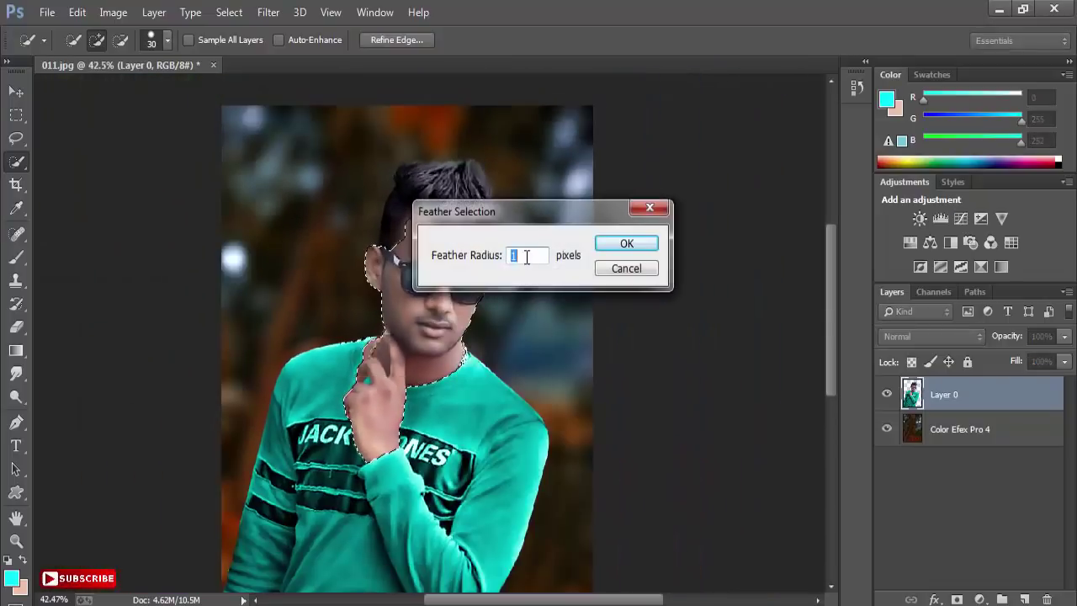
{"action": "type", "text": "1"}
{"action": "left_click", "coordinate": [627, 245]}
{"action": "right_click", "coordinate": [480, 266]}
{"action": "left_click", "coordinate": [535, 371]}
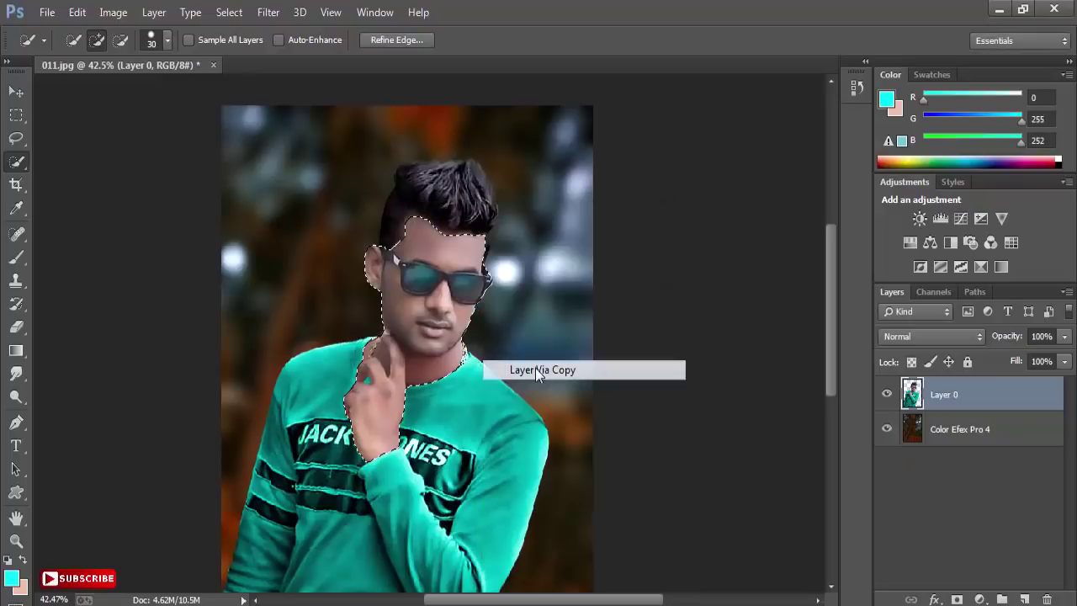
Apply Color Efex Pro 3.0 Contrast Color Range to the skin copy, contrast 21%, brightness +1%
{"action": "left_click", "coordinate": [266, 12]}
{"action": "mouse_move", "coordinate": [296, 489]}
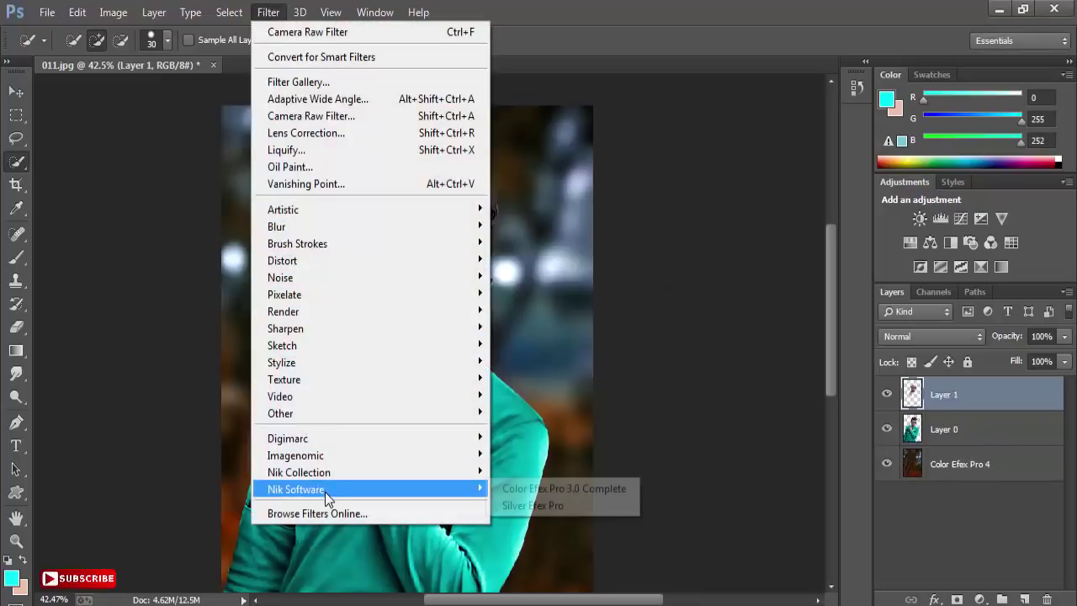
{"action": "left_click", "coordinate": [532, 488]}
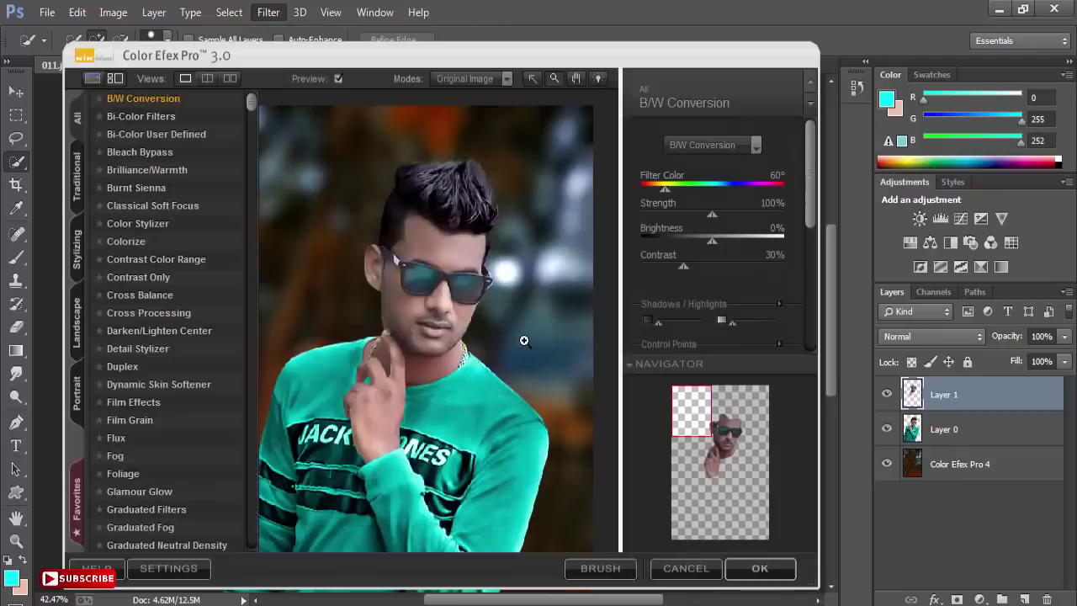
{"action": "left_click_drag", "start_coordinate": [687, 417], "coordinate": [718, 442]}
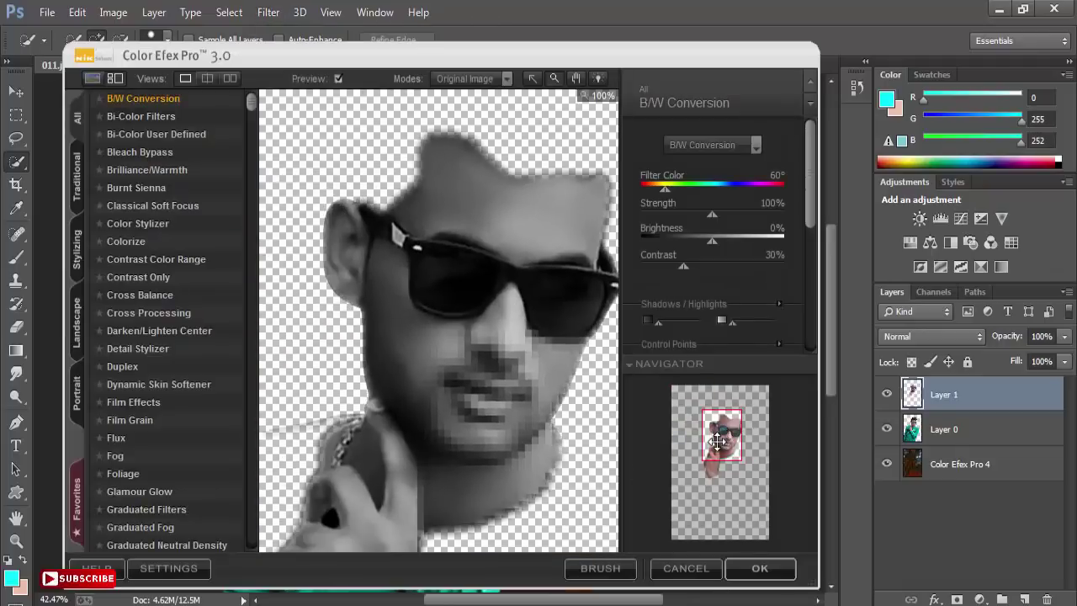
{"action": "left_click", "coordinate": [199, 267]}
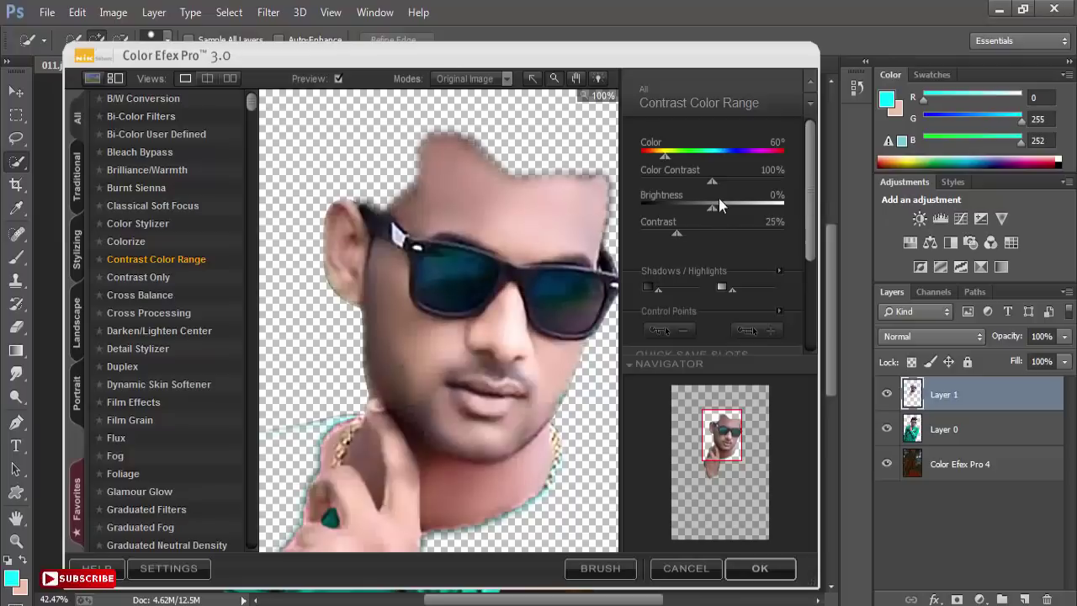
{"action": "left_click_drag", "start_coordinate": [713, 181], "coordinate": [730, 182]}
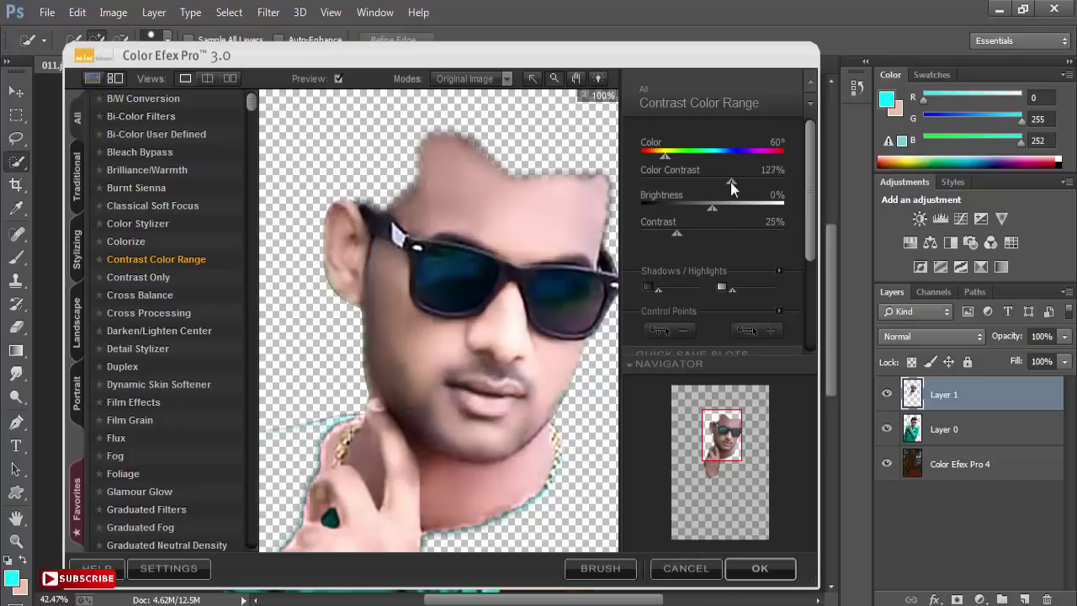
{"action": "left_click_drag", "start_coordinate": [664, 232], "coordinate": [667, 234]}
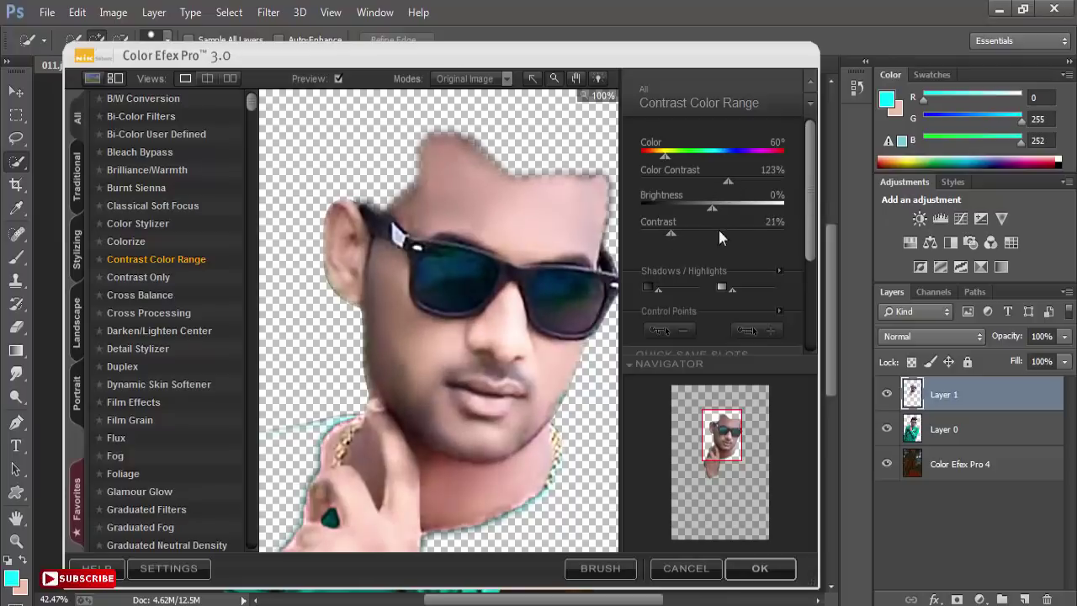
{"action": "left_click_drag", "start_coordinate": [715, 207], "coordinate": [716, 212]}
{"action": "left_click", "coordinate": [756, 562]}
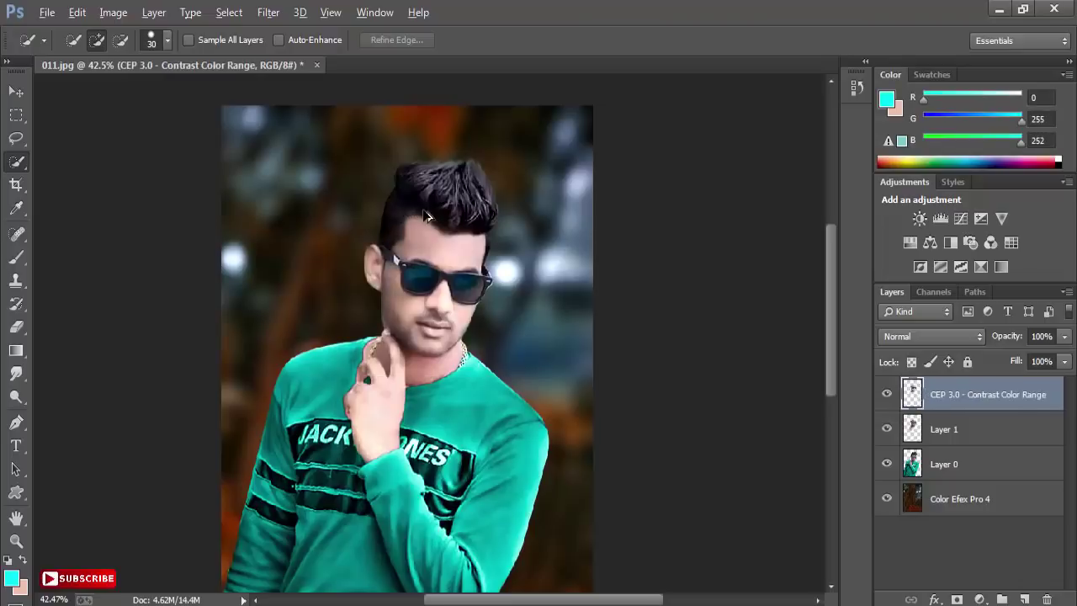
Lower the filtered skin layer's opacity to about 42% and merge it down into Layer 1
{"action": "scroll", "coordinate": [427, 217], "scroll_direction": "down", "scroll_amount": 1}
{"action": "left_click_drag", "start_coordinate": [1020, 344], "coordinate": [982, 337]}
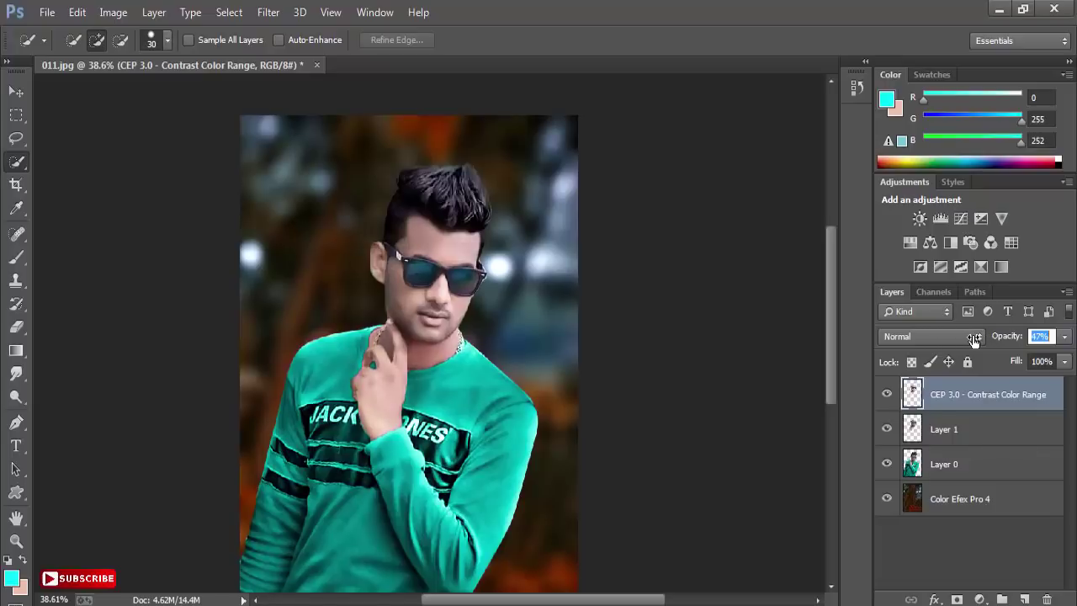
{"action": "left_click", "coordinate": [985, 409]}
{"action": "left_click_drag", "start_coordinate": [1006, 342], "coordinate": [1013, 341]}
{"action": "right_click", "coordinate": [956, 396]}
{"action": "left_click", "coordinate": [688, 505]}
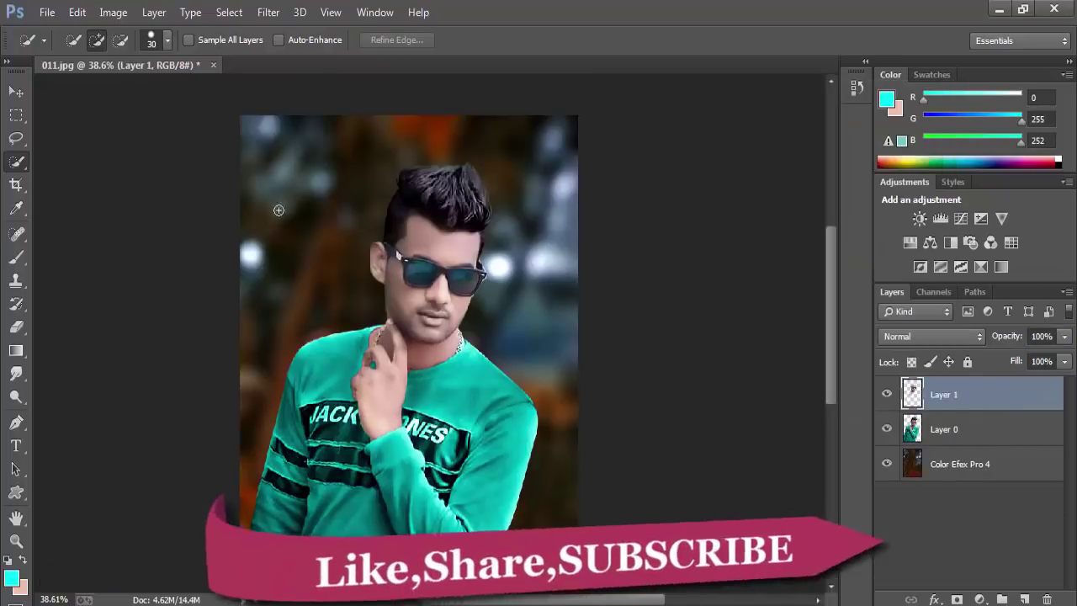
In the Camera Raw Filter, raise Exposure to +0.15, Shadows to +23 and lift the Blacks
{"action": "left_click", "coordinate": [268, 12]}
{"action": "key", "text": "Escape"}
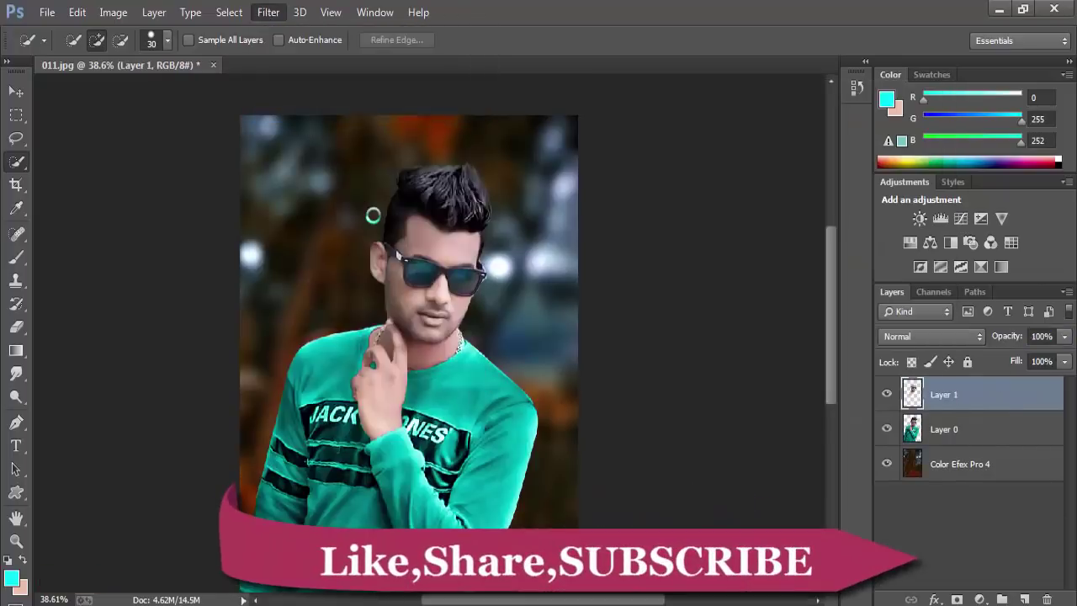
{"action": "key", "text": "ctrl+shift+a"}
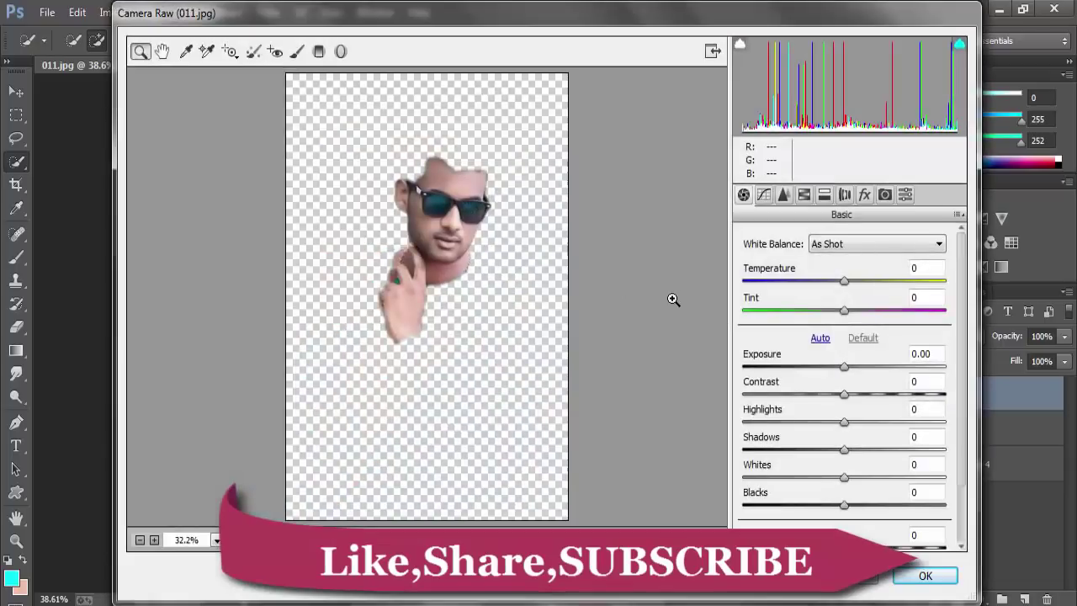
{"action": "left_click", "coordinate": [451, 244]}
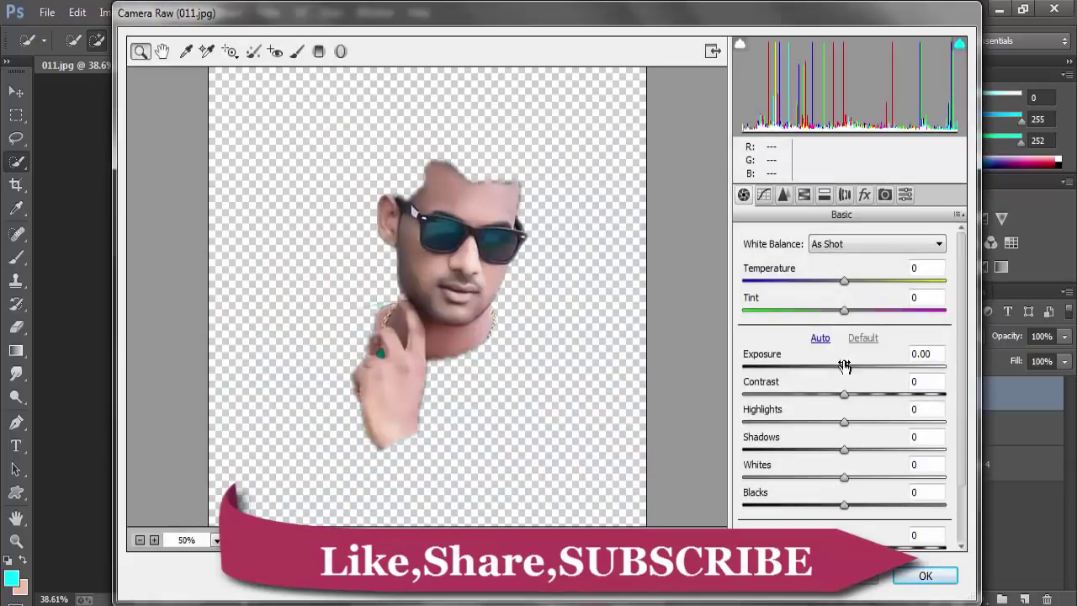
{"action": "mouse_move", "coordinate": [844, 366]}
{"action": "left_mouse_down"}
{"action": "mouse_move", "coordinate": [870, 422]}
{"action": "mouse_move", "coordinate": [853, 423]}
{"action": "mouse_move", "coordinate": [867, 450]}
{"action": "left_mouse_up"}
{"action": "mouse_move", "coordinate": [885, 506]}
{"action": "left_mouse_down"}
{"action": "mouse_move", "coordinate": [858, 506]}
{"action": "mouse_move", "coordinate": [868, 507]}
{"action": "left_mouse_up"}
In HSL, boost Oranges saturation to +31 and Oranges luminance to +16
{"action": "scroll", "coordinate": [859, 506], "scroll_direction": "down", "scroll_amount": 1}
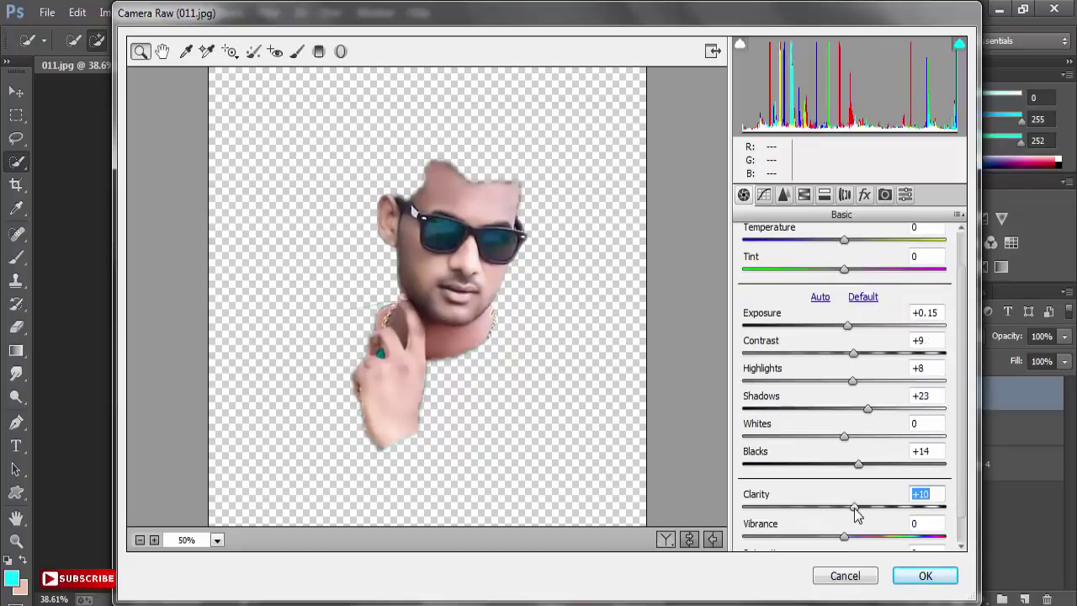
{"action": "left_click", "coordinate": [804, 195]}
{"action": "left_click", "coordinate": [796, 265]}
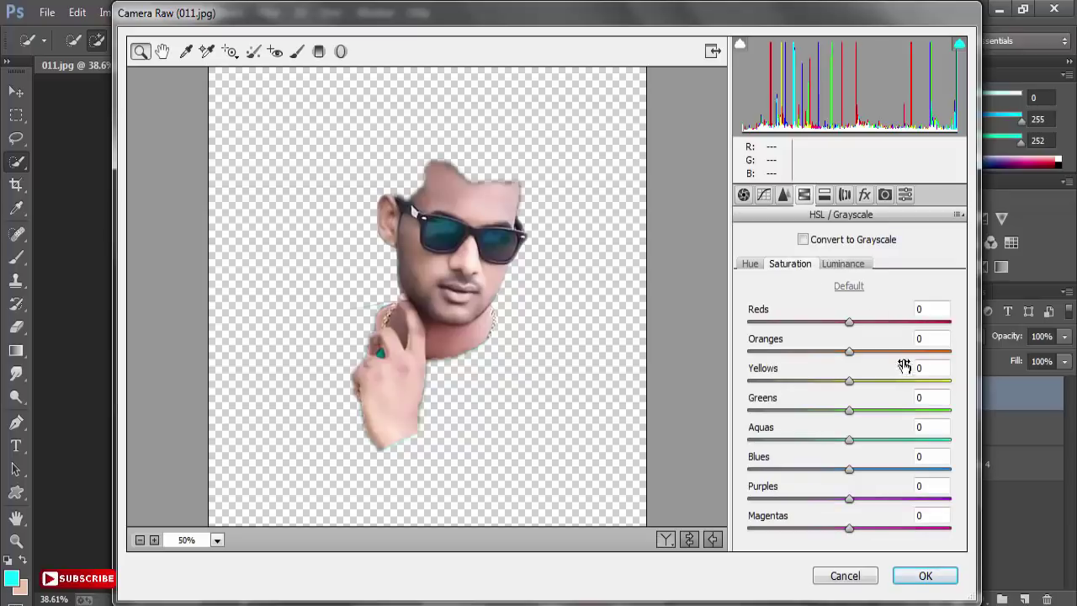
{"action": "left_click", "coordinate": [875, 352]}
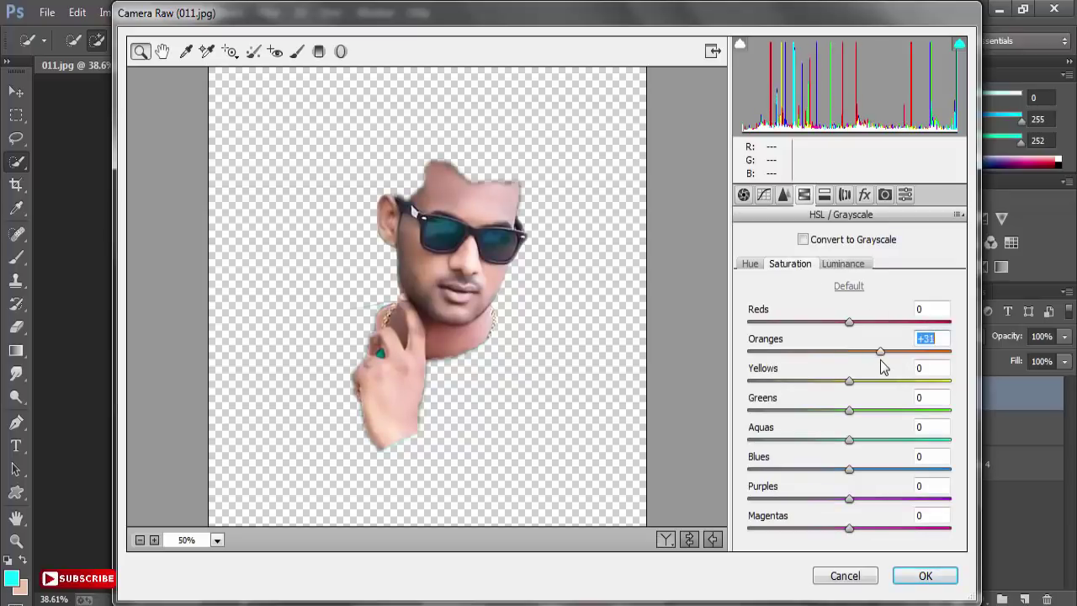
{"action": "left_click", "coordinate": [859, 264]}
{"action": "left_click_drag", "start_coordinate": [871, 357], "coordinate": [867, 358]}
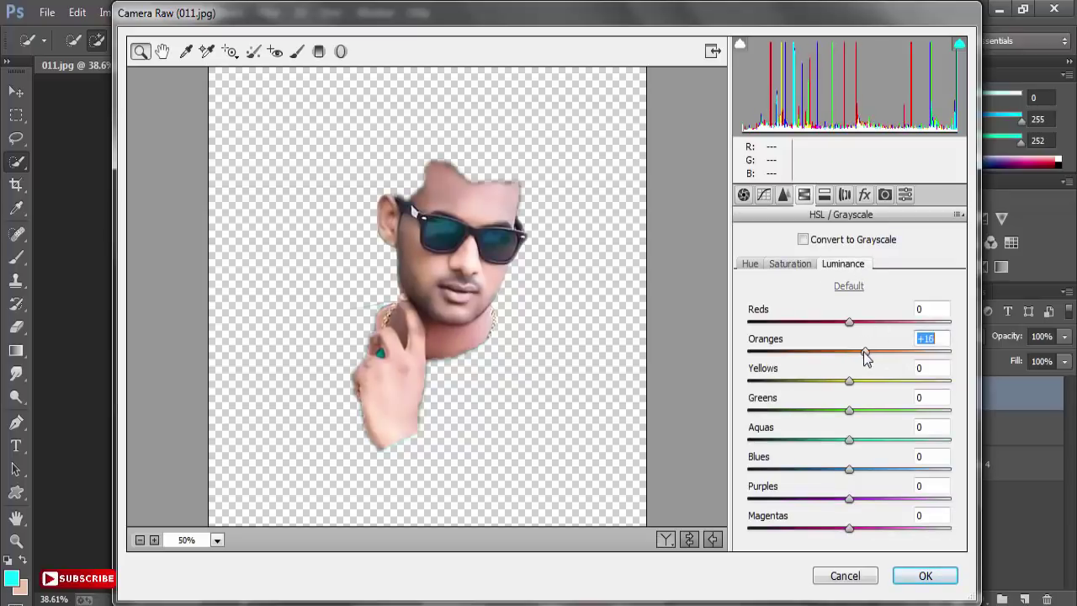
Apply the Camera Raw grade and set the face layer's opacity to 87%
{"action": "left_click", "coordinate": [923, 575]}
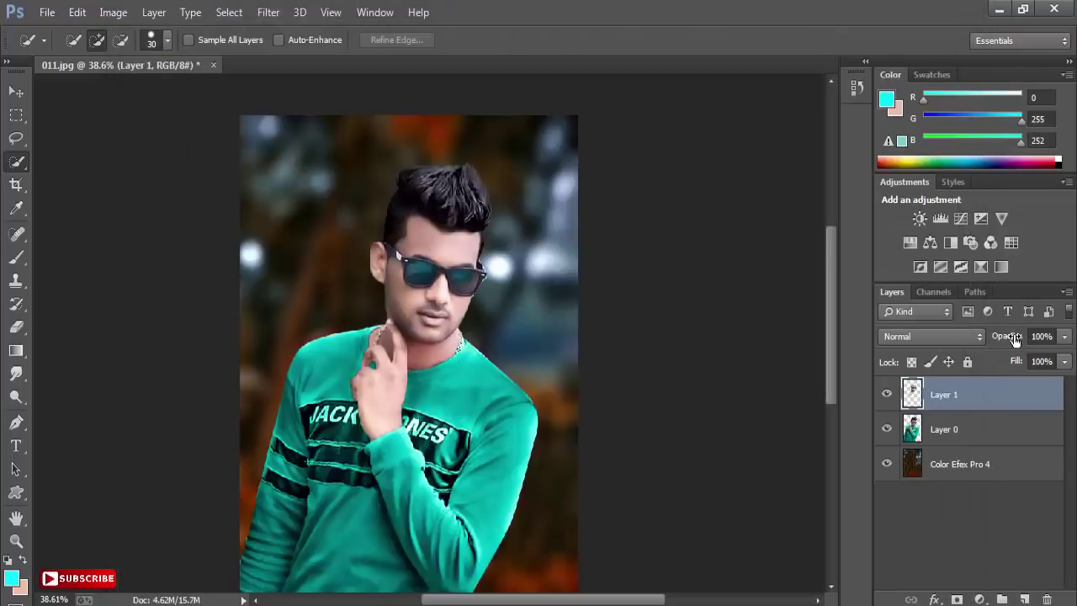
{"action": "left_click_drag", "start_coordinate": [1016, 338], "coordinate": [1003, 342]}
{"action": "scroll", "coordinate": [428, 232], "scroll_direction": "down", "scroll_amount": 1}
{"action": "scroll", "coordinate": [427, 232], "scroll_direction": "down", "scroll_amount": 2}
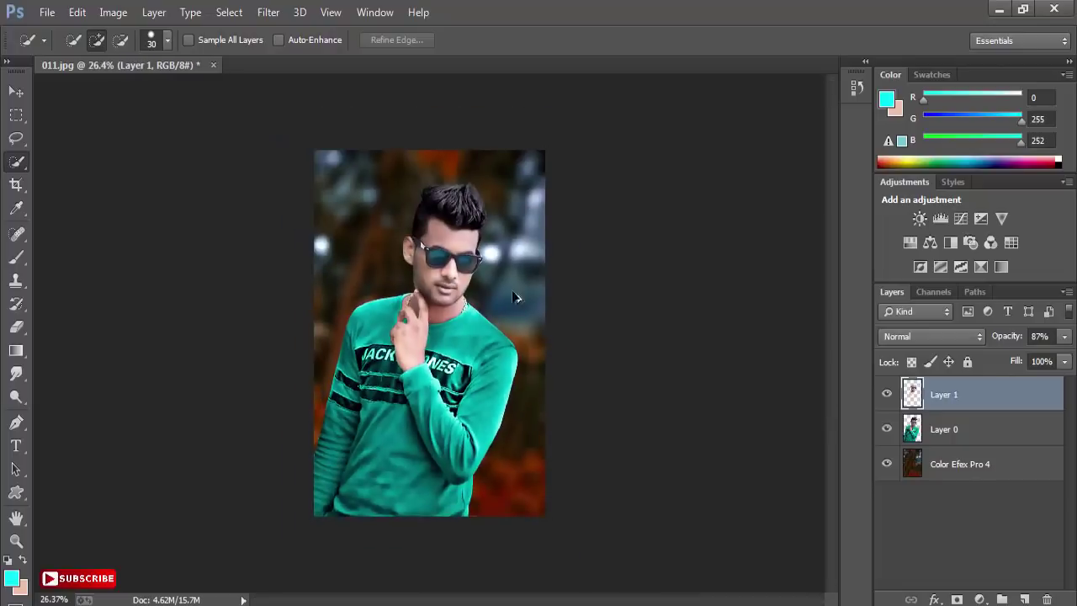
{"action": "scroll", "coordinate": [503, 276], "scroll_direction": "up", "scroll_amount": 2}
{"action": "scroll", "coordinate": [476, 162], "scroll_direction": "up", "scroll_amount": 2}
{"action": "scroll", "coordinate": [500, 216], "scroll_direction": "up", "scroll_amount": 1}
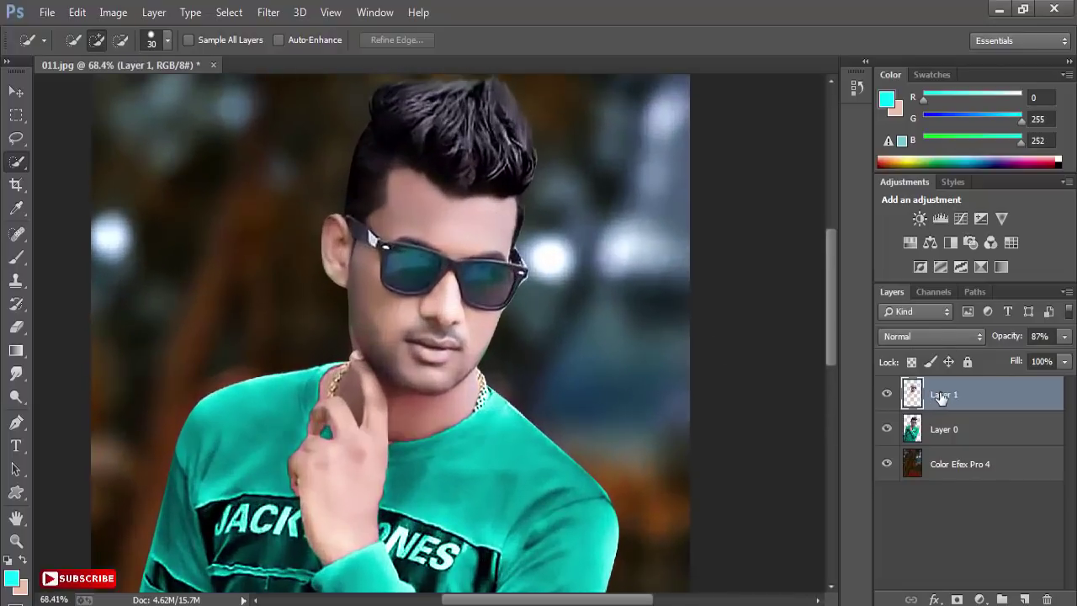
Merge the face layer down into Layer 0 and return to the Move tool
{"action": "right_click", "coordinate": [941, 397]}
{"action": "left_click", "coordinate": [643, 503]}
{"action": "scroll", "coordinate": [407, 255], "scroll_direction": "down", "scroll_amount": 1}
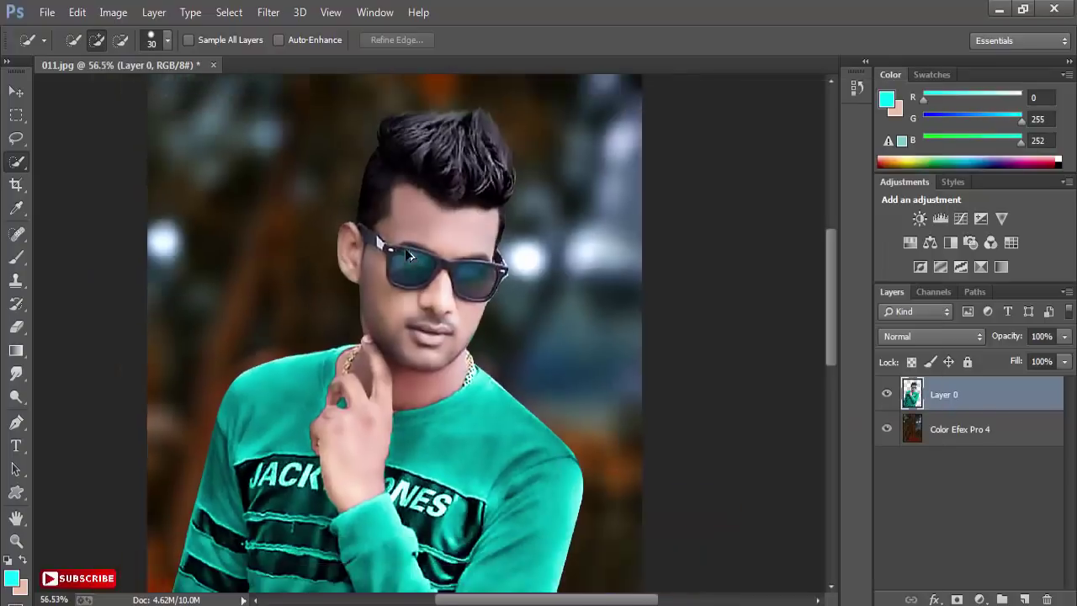
{"action": "scroll", "coordinate": [407, 255], "scroll_direction": "down", "scroll_amount": 2}
{"action": "scroll", "coordinate": [330, 244], "scroll_direction": "down", "scroll_amount": 1}
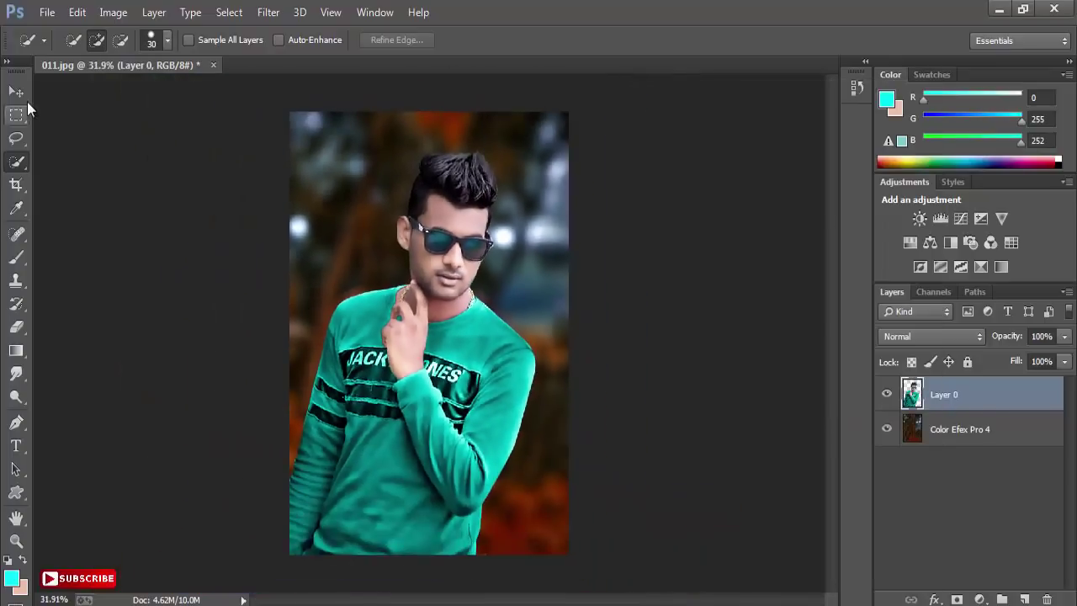
{"action": "left_click", "coordinate": [18, 94]}
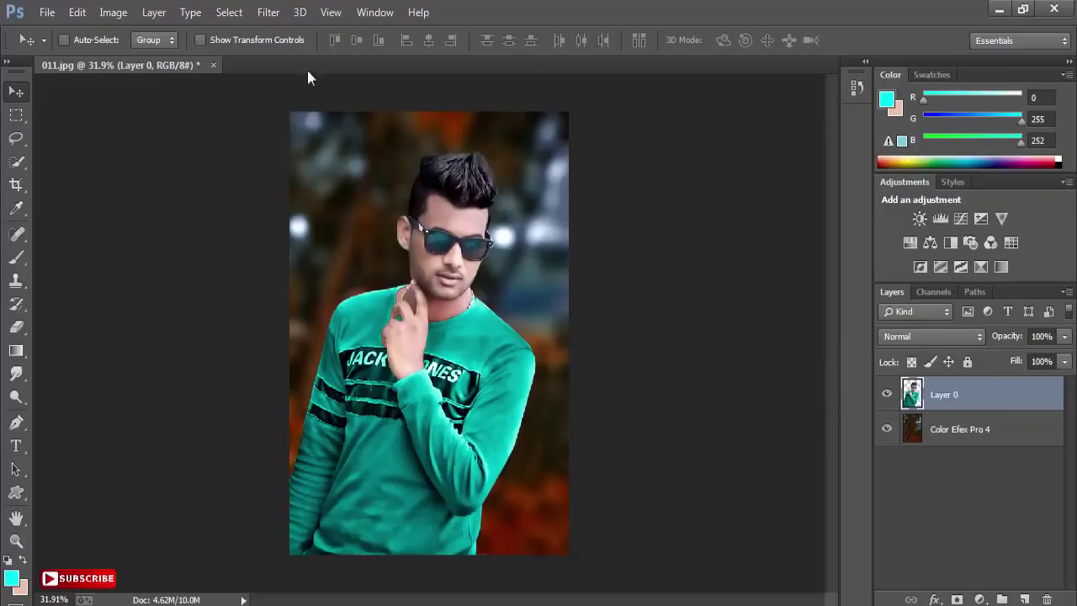
Apply Brightness/Contrast to Layer 0 with Brightness 6 and Contrast 3
{"action": "left_click", "coordinate": [113, 11]}
{"action": "mouse_move", "coordinate": [138, 58]}
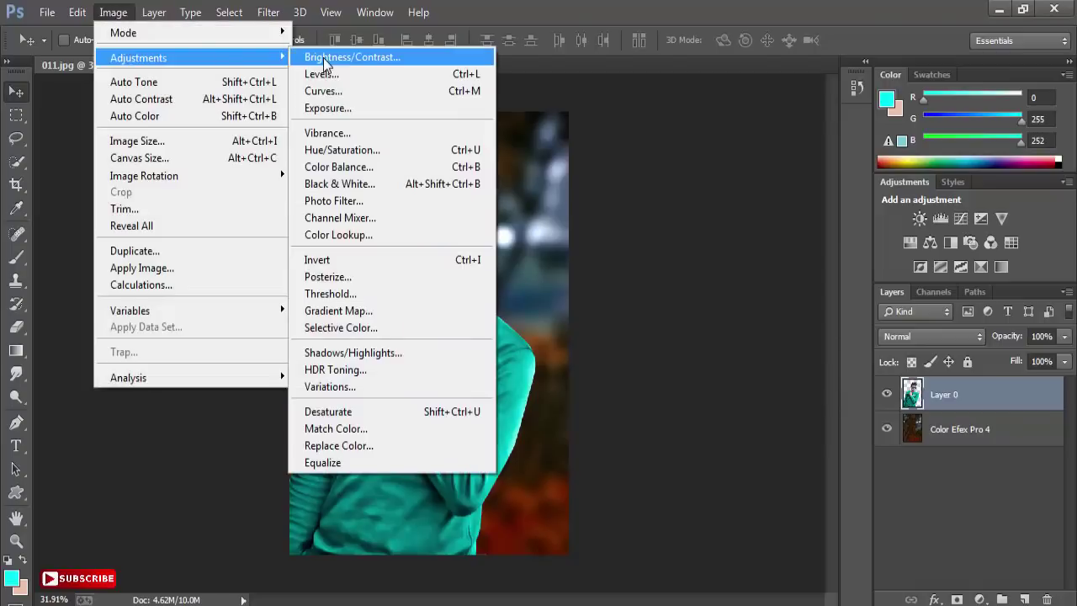
{"action": "left_click", "coordinate": [323, 57]}
{"action": "left_click_drag", "start_coordinate": [510, 164], "coordinate": [620, 197]}
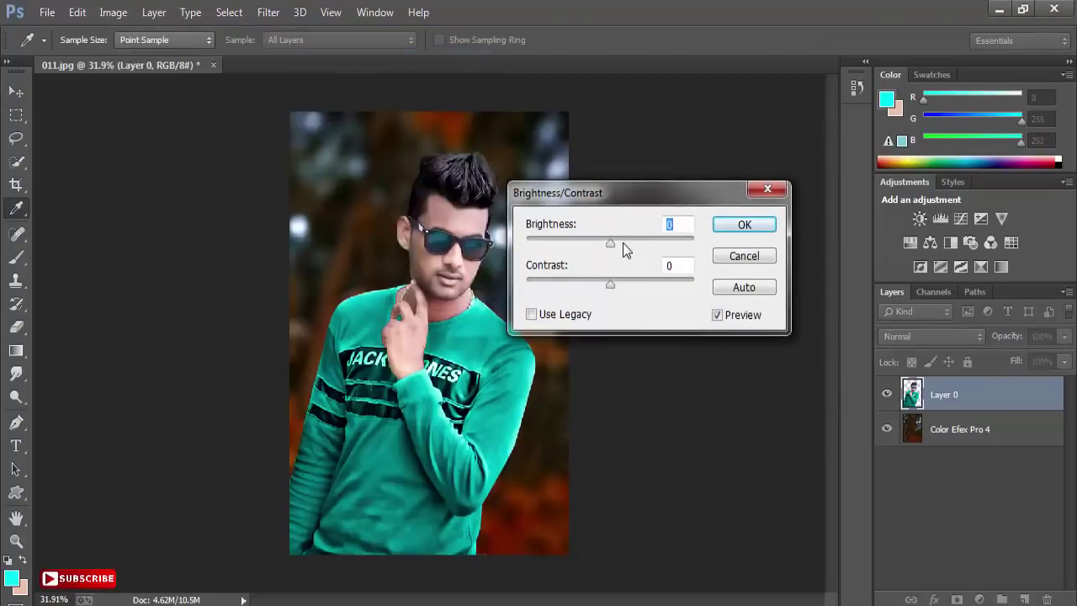
{"action": "left_click_drag", "start_coordinate": [617, 241], "coordinate": [614, 241]}
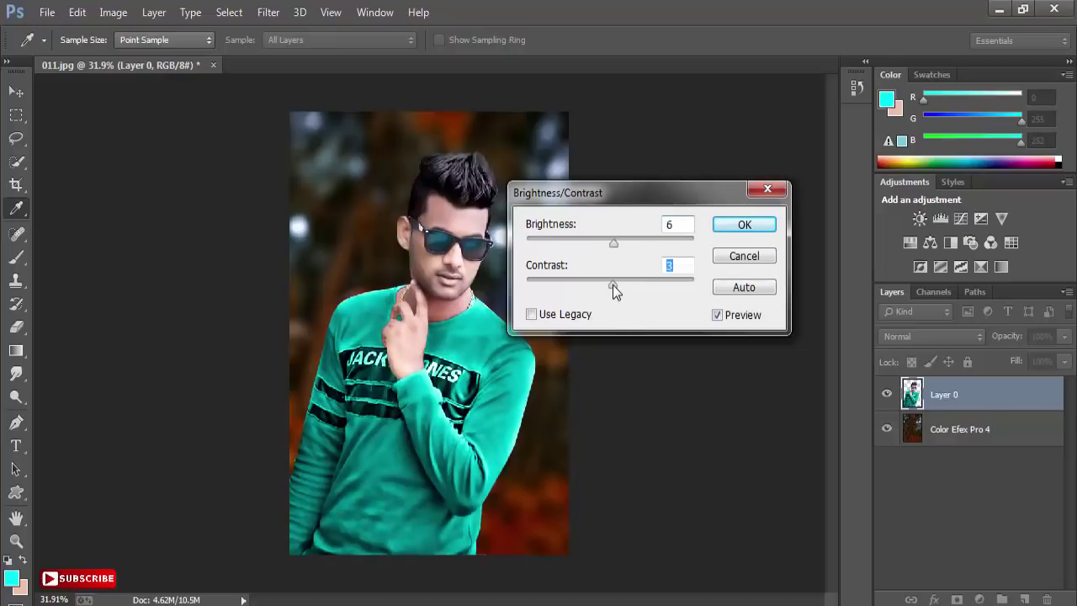
{"action": "left_click", "coordinate": [744, 224]}
{"action": "key", "text": "v"}
{"action": "scroll", "coordinate": [469, 294], "scroll_direction": "up", "scroll_amount": 1}
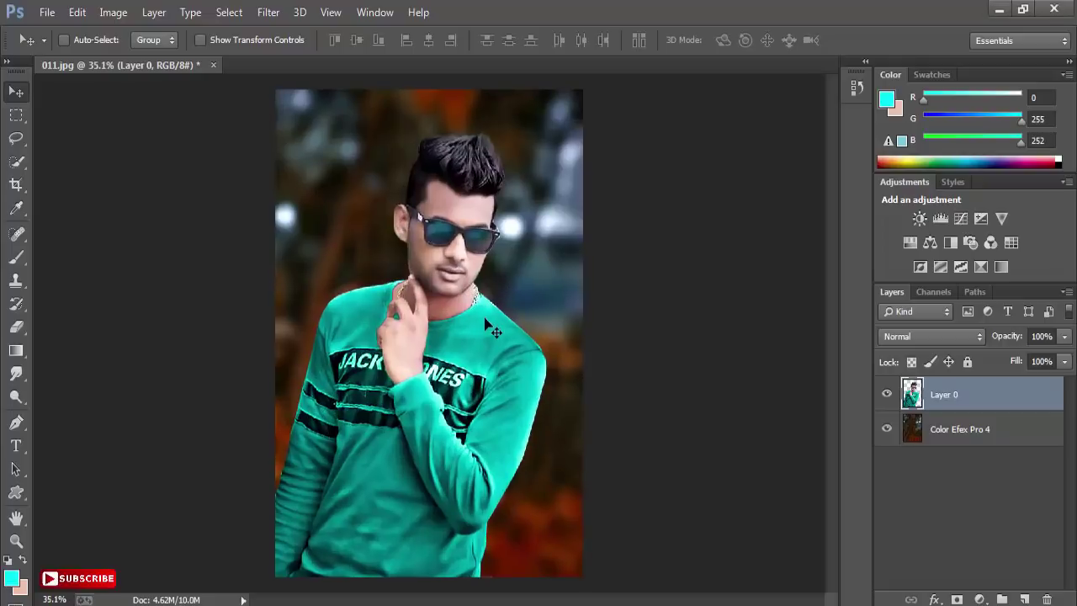
Add a new empty layer above Layer 0 and zoom in on the face with the Polygonal Lasso ready
{"action": "left_click", "coordinate": [1024, 600]}
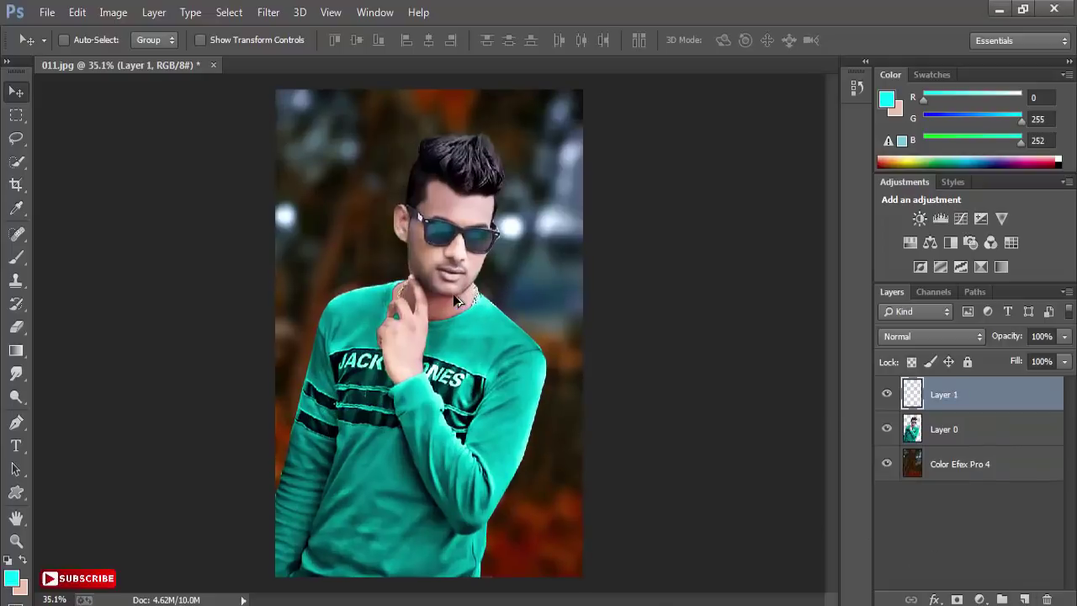
{"action": "scroll", "coordinate": [454, 300], "scroll_direction": "up", "scroll_amount": 4}
{"action": "scroll", "coordinate": [455, 300], "scroll_direction": "up", "scroll_amount": 3}
{"action": "left_click_drag", "start_coordinate": [434, 217], "coordinate": [401, 320]}
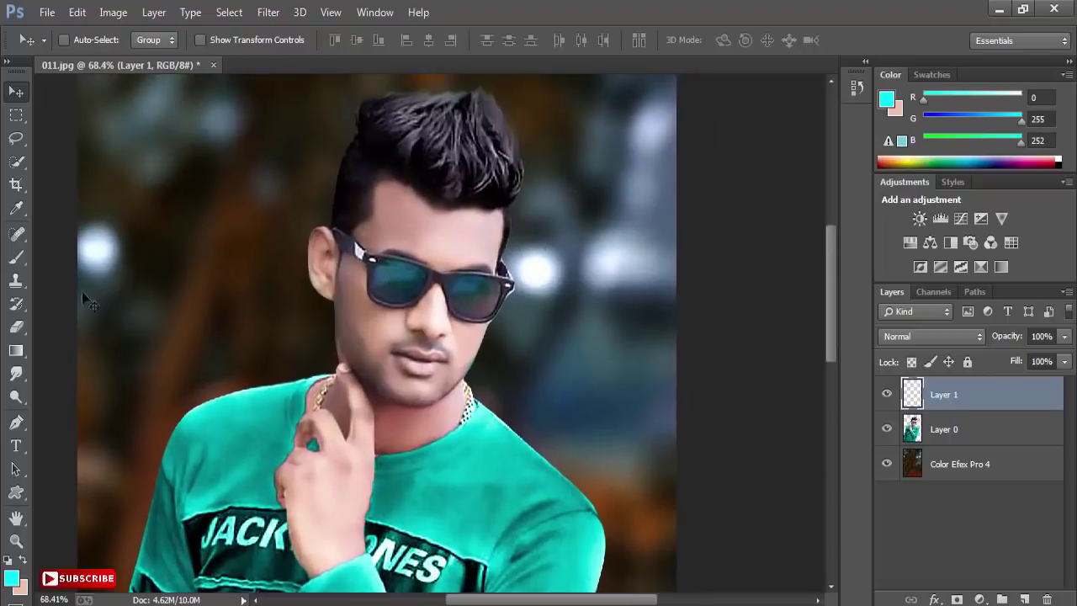
{"action": "left_click_drag", "start_coordinate": [17, 138], "coordinate": [110, 159]}
{"action": "scroll", "coordinate": [446, 339], "scroll_direction": "up", "scroll_amount": 1}
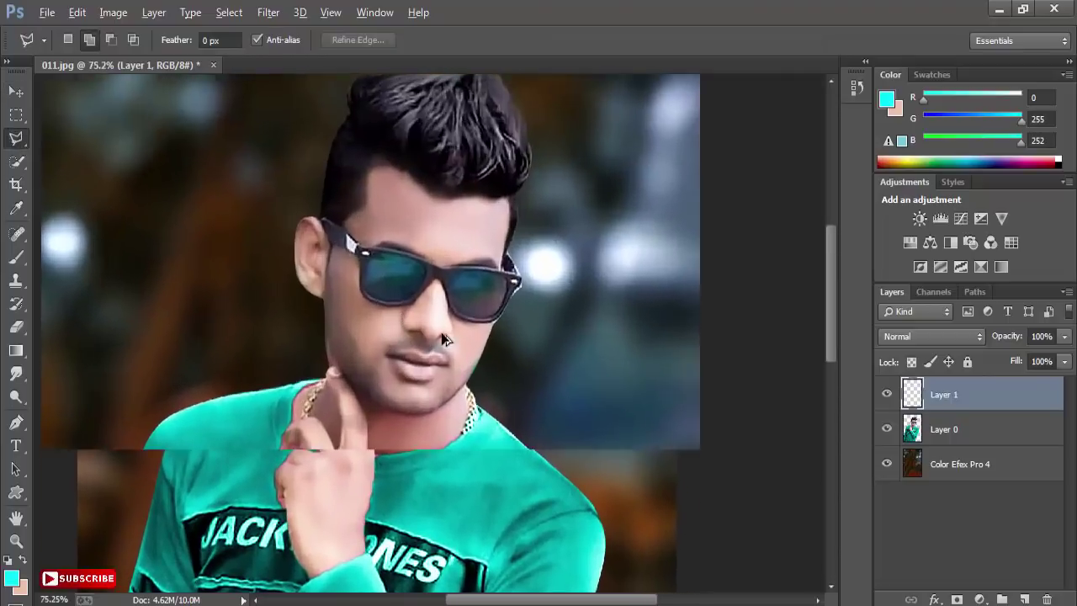
{"action": "scroll", "coordinate": [446, 339], "scroll_direction": "up", "scroll_amount": 7}
{"action": "scroll", "coordinate": [493, 312], "scroll_direction": "up", "scroll_amount": 3}
{"action": "scroll", "coordinate": [479, 332], "scroll_direction": "up", "scroll_amount": 1}
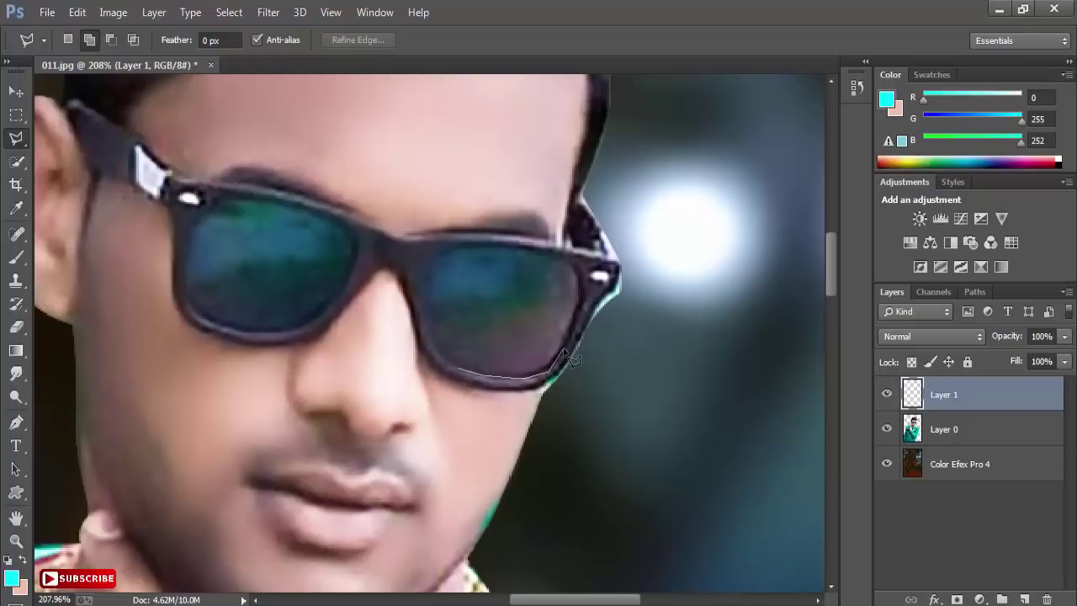
Outline the right and left sunglass lenses as one Polygonal Lasso selection
{"action": "left_click", "coordinate": [516, 251]}
{"action": "left_click", "coordinate": [459, 372]}
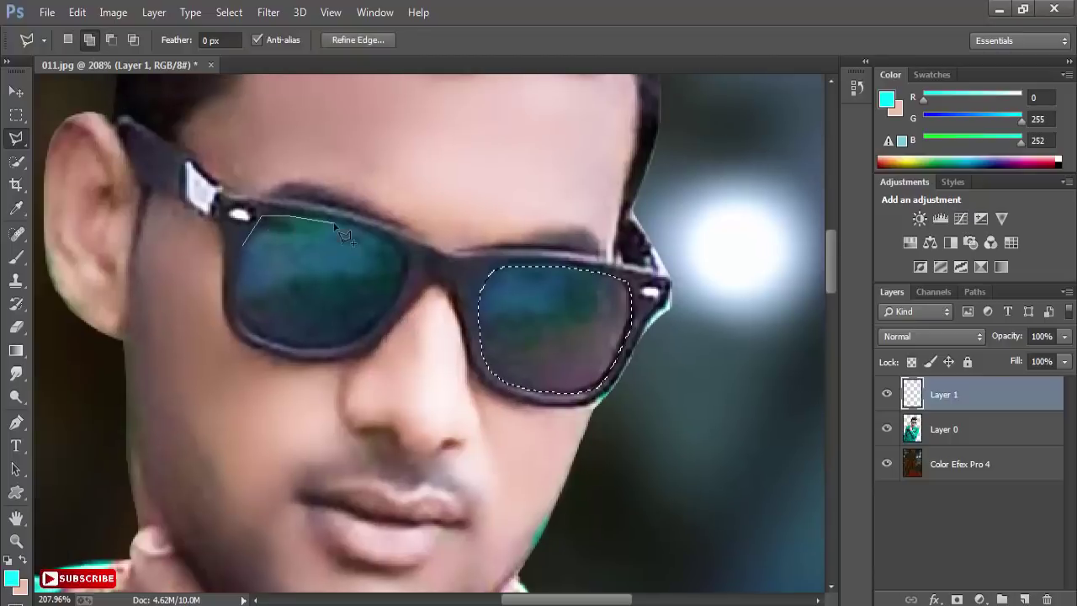
{"action": "left_click", "coordinate": [387, 324]}
{"action": "left_click", "coordinate": [334, 347]}
{"action": "left_click", "coordinate": [243, 252]}
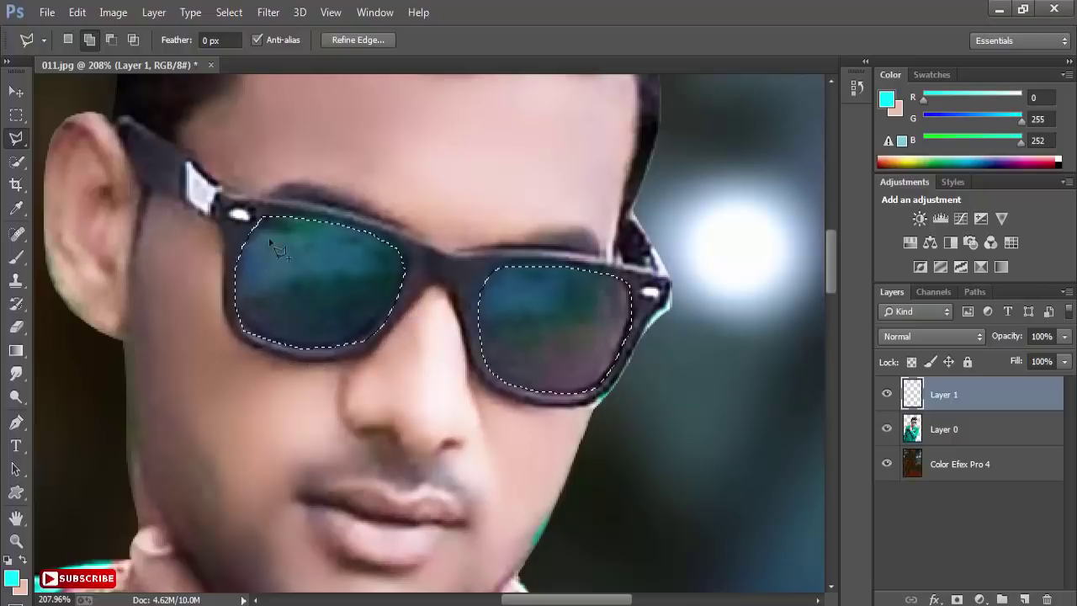
{"action": "scroll", "coordinate": [458, 225], "scroll_direction": "down", "scroll_amount": 3}
{"action": "scroll", "coordinate": [452, 246], "scroll_direction": "down", "scroll_amount": 2}
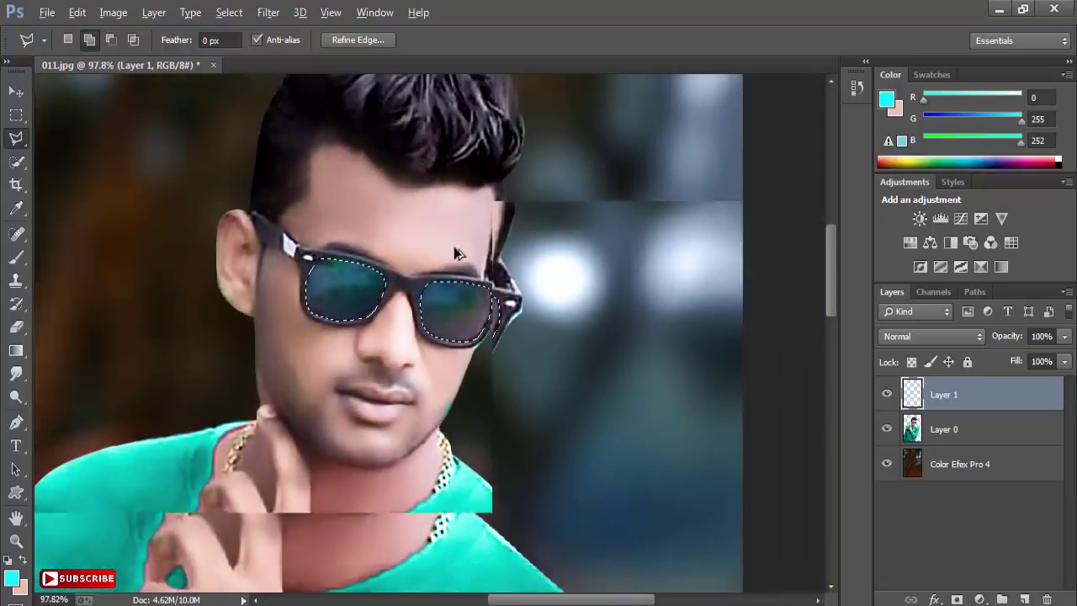
Paint both selected lenses white (#ffffff) with the Brush on the new layer
{"action": "key", "text": "b"}
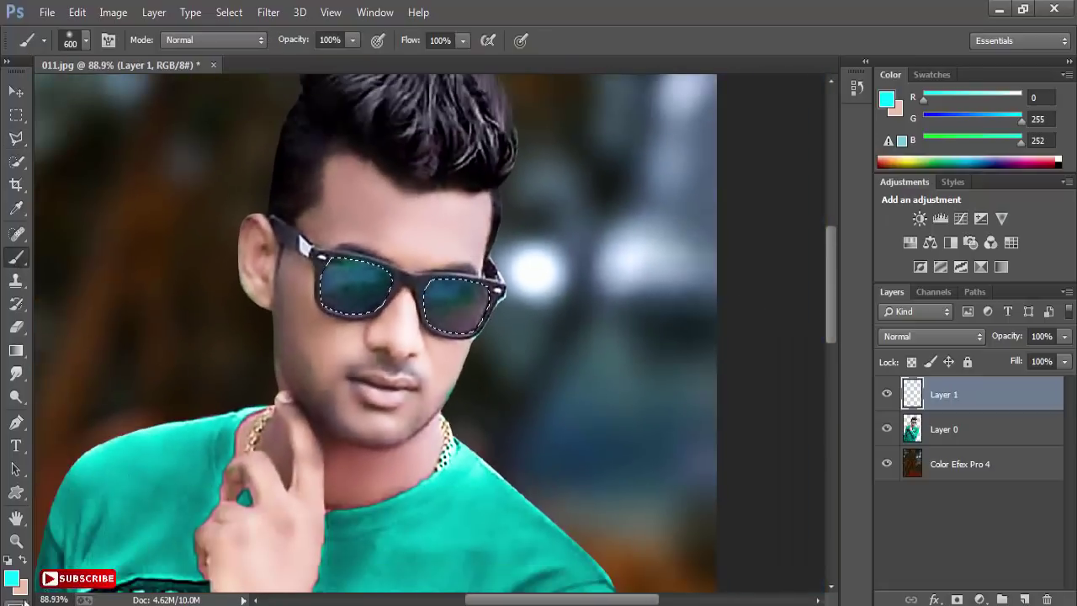
{"action": "left_click", "coordinate": [12, 577]}
{"action": "left_click_drag", "start_coordinate": [283, 188], "coordinate": [207, 154]}
{"action": "type", "text": "ffffff"}
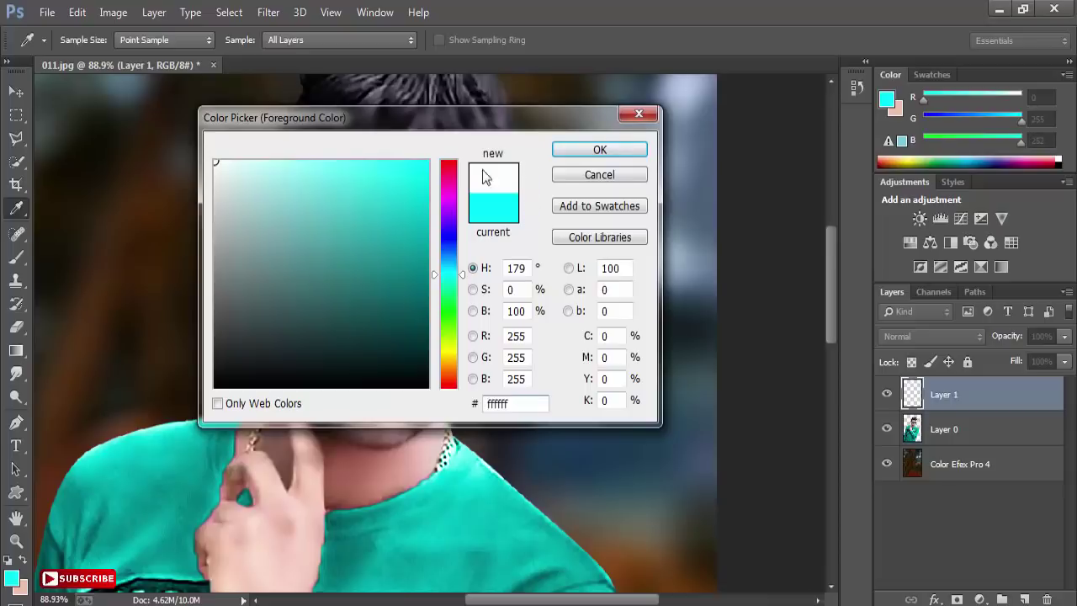
{"action": "left_click", "coordinate": [581, 152]}
{"action": "scroll", "coordinate": [445, 304], "scroll_direction": "down", "scroll_amount": 1}
{"action": "left_click", "coordinate": [444, 304]}
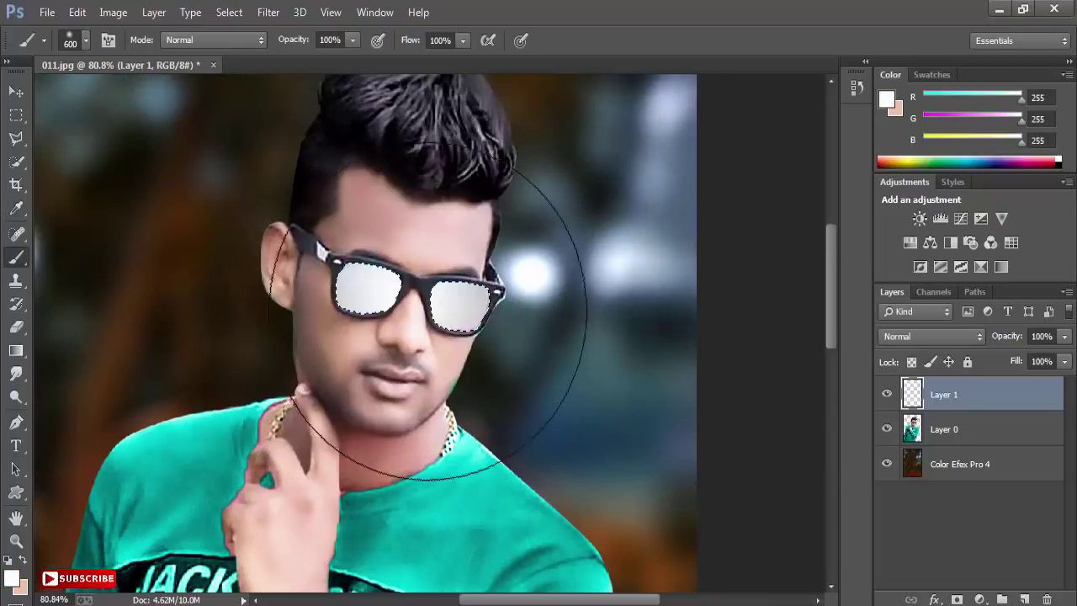
Set the lens layer to Overlay blend mode at 93% opacity
{"action": "left_click", "coordinate": [918, 337]}
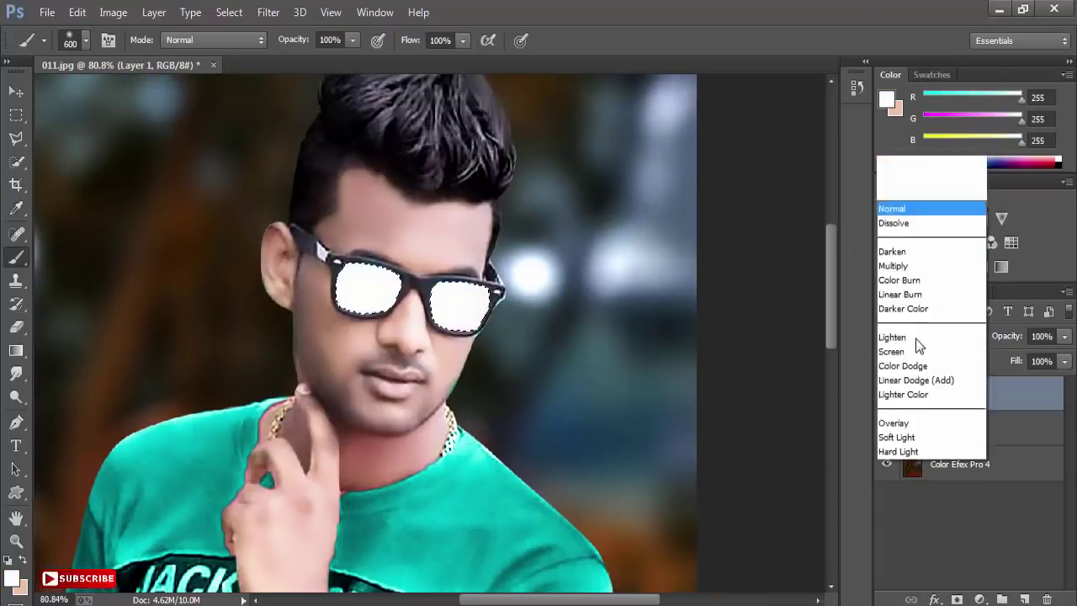
{"action": "left_click", "coordinate": [892, 223]}
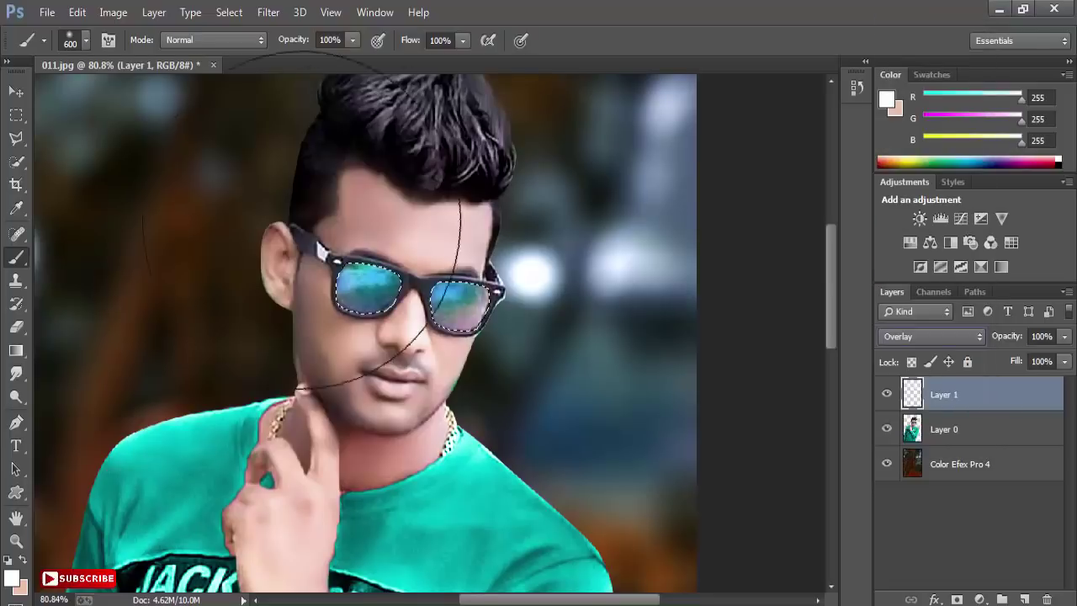
{"action": "left_click", "coordinate": [16, 91]}
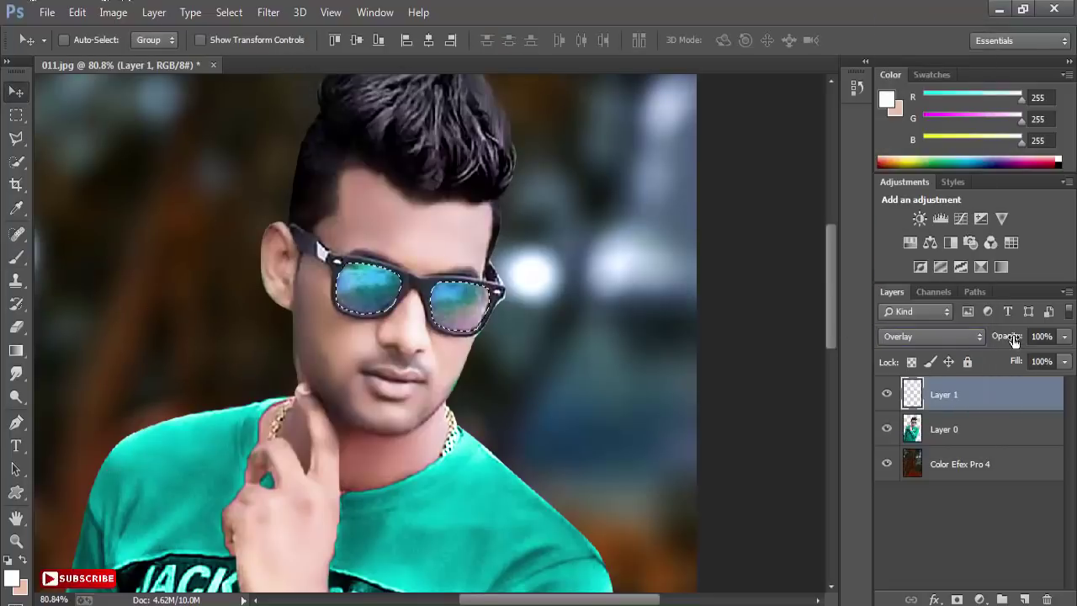
{"action": "left_click_drag", "start_coordinate": [1015, 340], "coordinate": [1009, 338]}
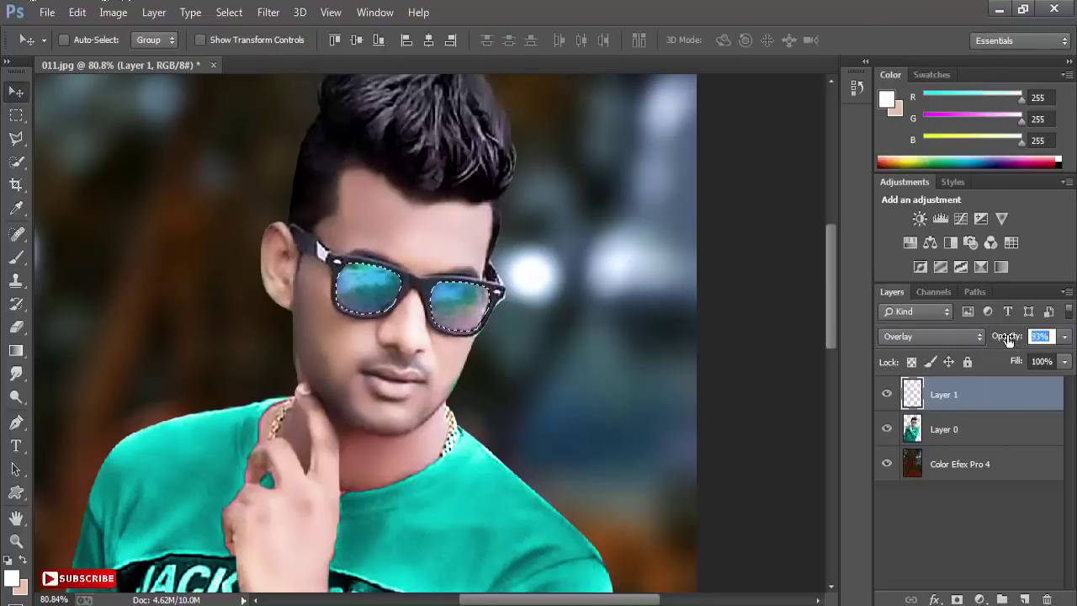
Reset to the freehand Lasso, deselect the lenses, and return to the Move tool
{"action": "left_click", "coordinate": [16, 139]}
{"action": "left_click_drag", "start_coordinate": [9, 140], "coordinate": [57, 139]}
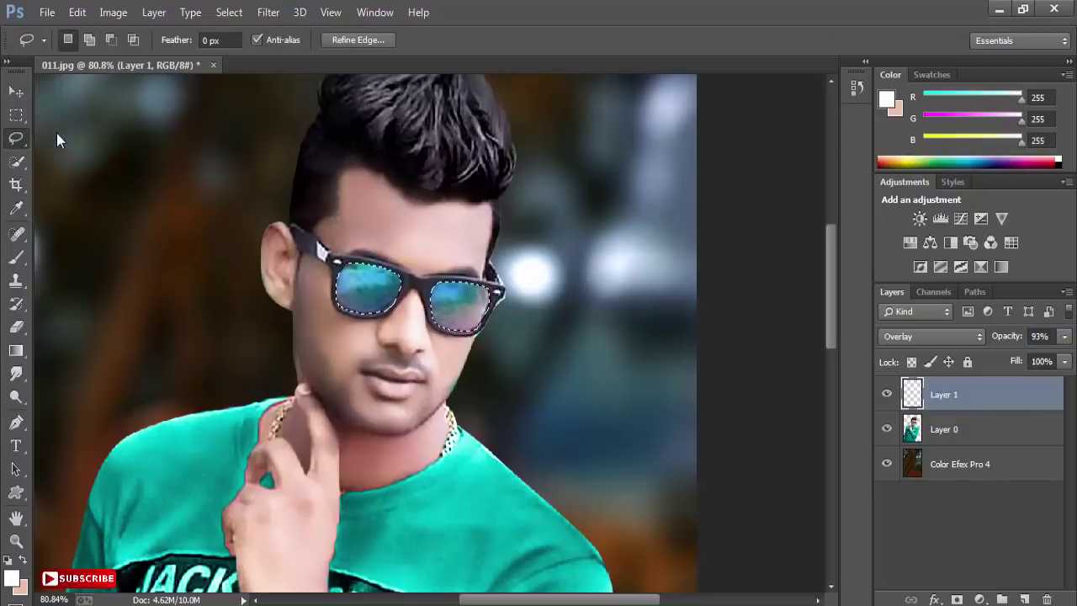
{"action": "key", "text": "ctrl+d"}
{"action": "scroll", "coordinate": [420, 250], "scroll_direction": "down", "scroll_amount": 3}
{"action": "scroll", "coordinate": [420, 251], "scroll_direction": "down", "scroll_amount": 2}
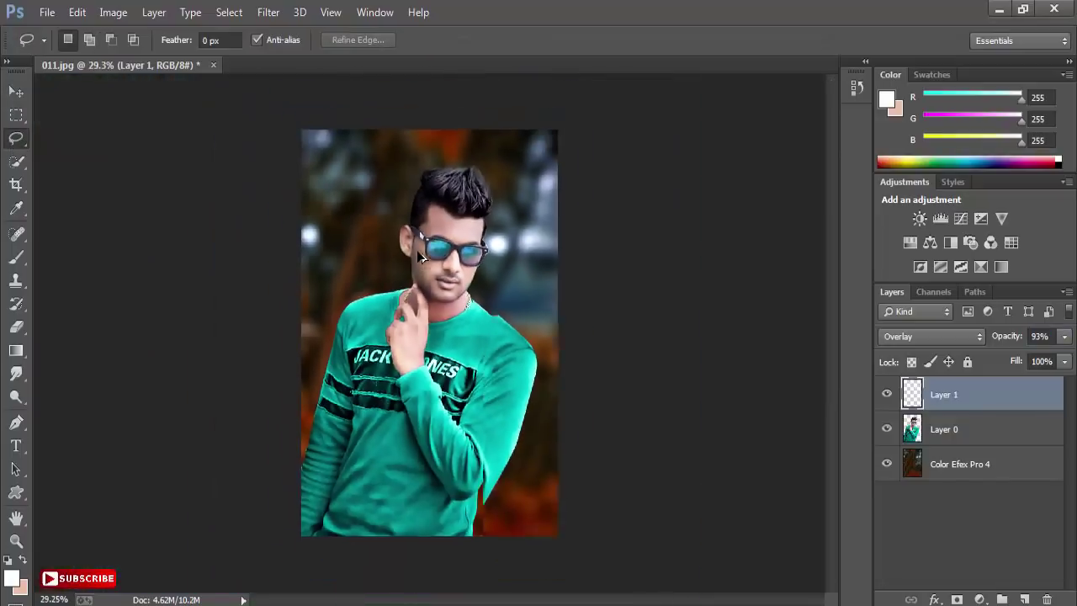
{"action": "key", "text": "v"}
{"action": "scroll", "coordinate": [351, 270], "scroll_direction": "up", "scroll_amount": 1}
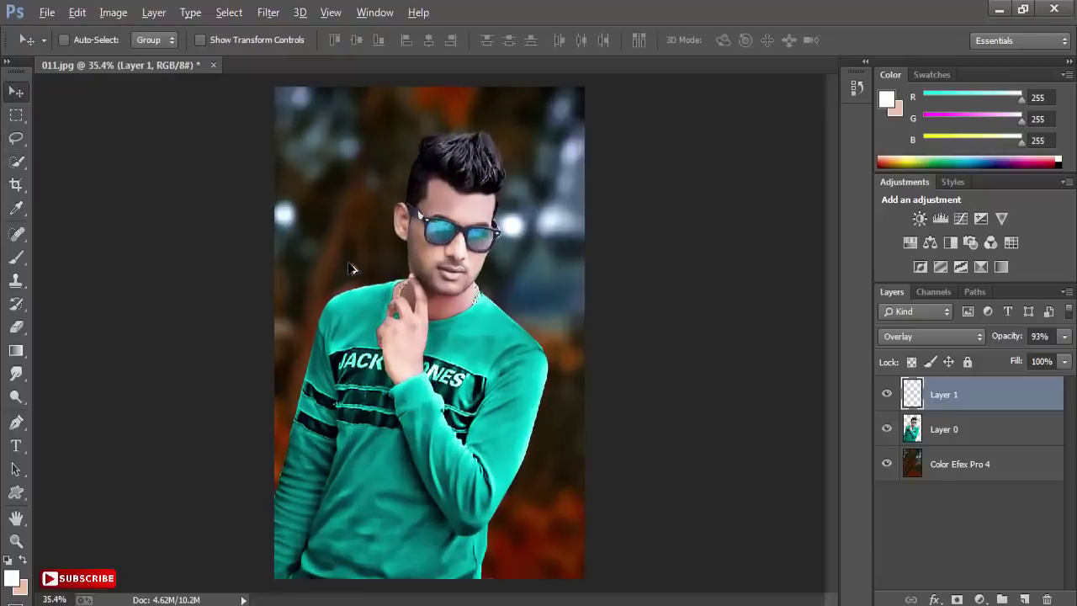
Merge the lens tint layer into Layer 0, then merge Layer 0 with Color Efex Pro 4
{"action": "right_click", "coordinate": [958, 396]}
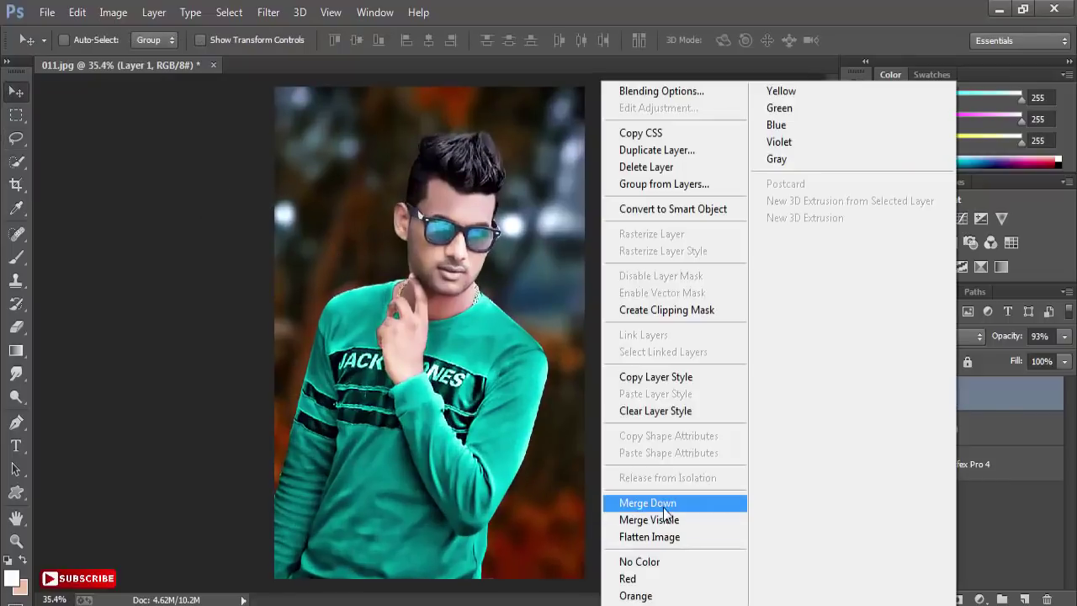
{"action": "left_click", "coordinate": [652, 500]}
{"action": "scroll", "coordinate": [446, 244], "scroll_direction": "down", "scroll_amount": 1}
{"action": "left_click", "coordinate": [268, 12]}
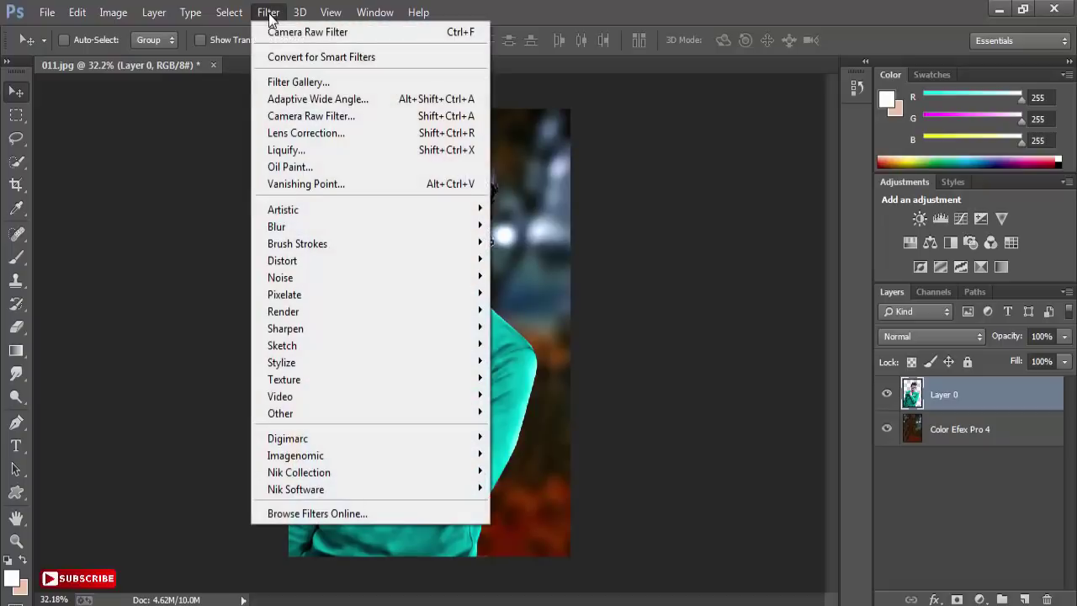
{"action": "left_click", "coordinate": [958, 400]}
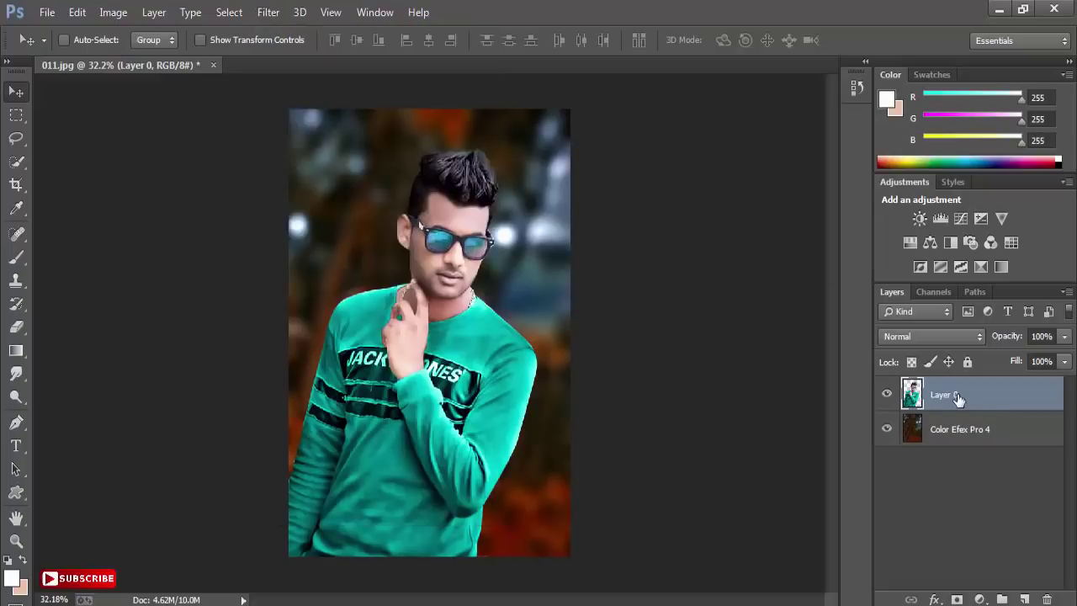
{"action": "left_click", "coordinate": [964, 437], "text": "shift"}
{"action": "right_click", "coordinate": [964, 434]}
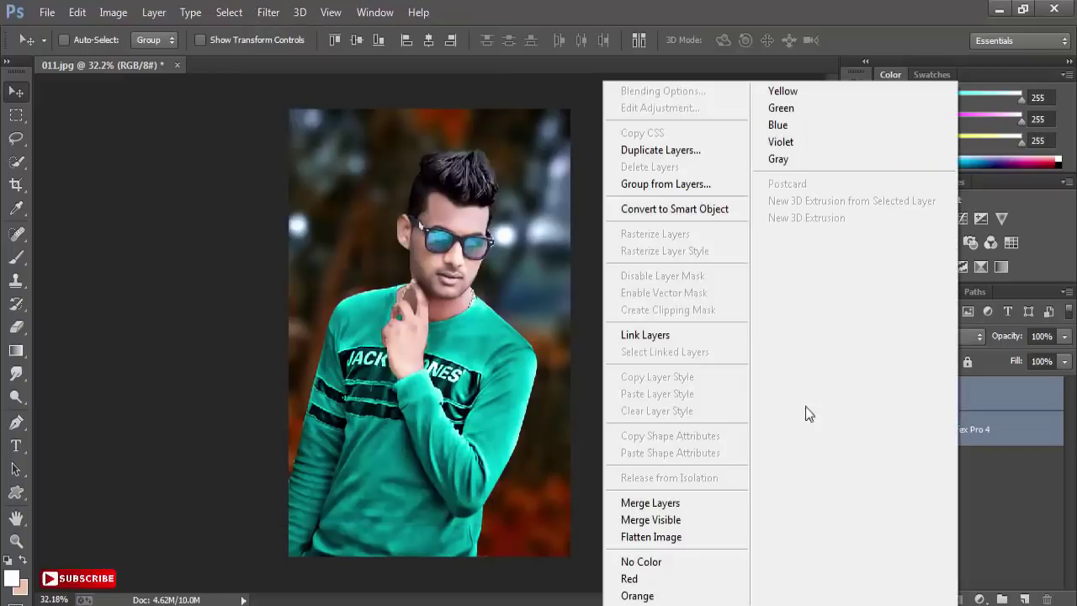
{"action": "left_click", "coordinate": [658, 504]}
Duplicate Layer 0 and apply GREYCstoration (Strength 111) to the copy
{"action": "left_click_drag", "start_coordinate": [966, 403], "coordinate": [1025, 599]}
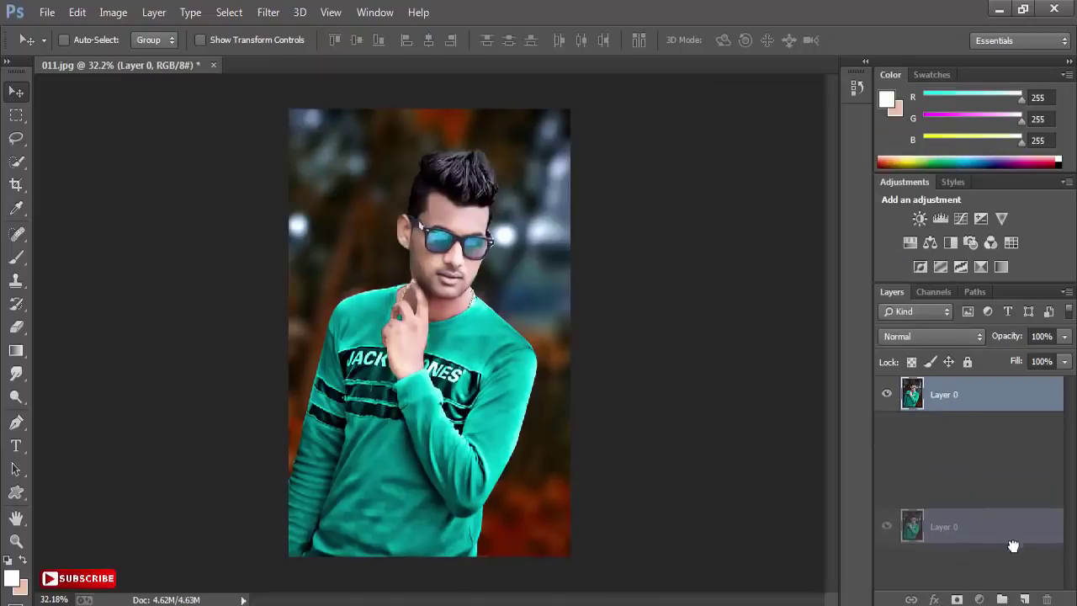
{"action": "left_click", "coordinate": [278, 16]}
{"action": "mouse_move", "coordinate": [371, 278]}
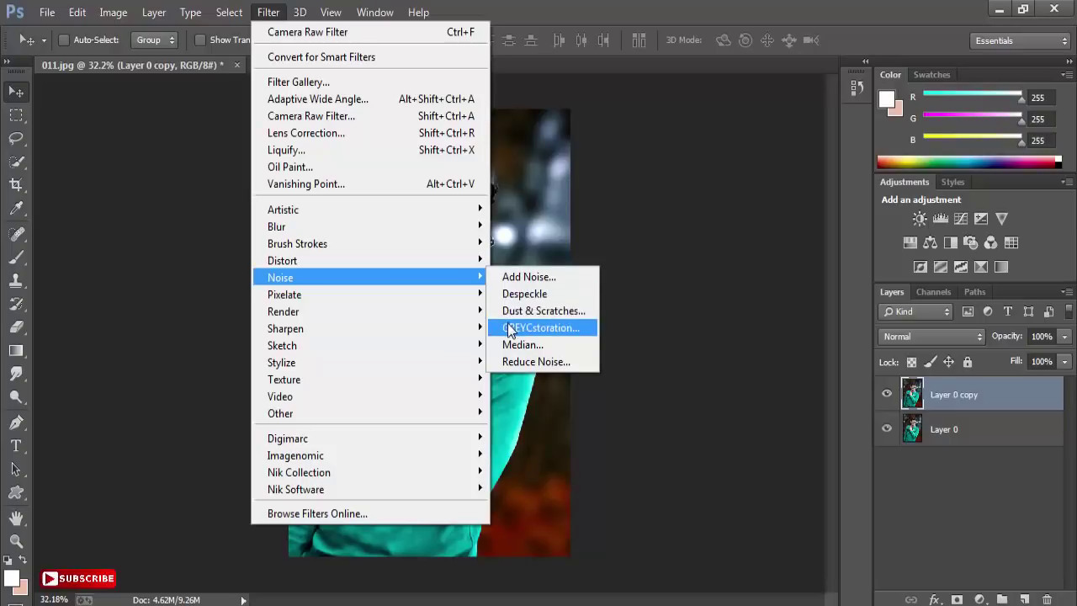
{"action": "left_click", "coordinate": [505, 328]}
{"action": "left_click_drag", "start_coordinate": [427, 318], "coordinate": [427, 362]}
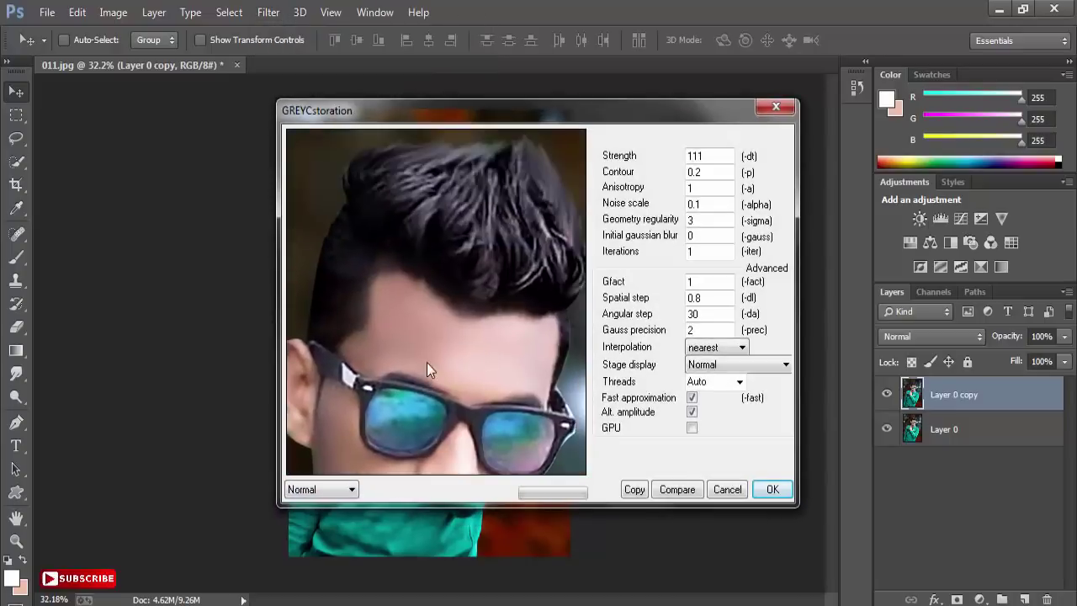
{"action": "left_click", "coordinate": [773, 491]}
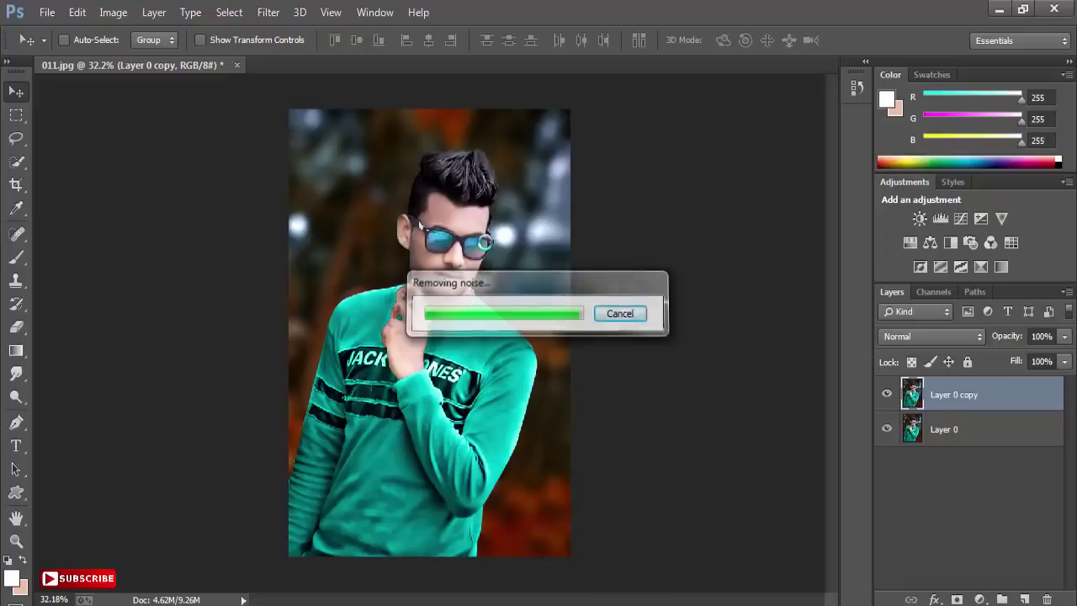
{"action": "scroll", "coordinate": [462, 287], "scroll_direction": "up", "scroll_amount": 5}
{"action": "scroll", "coordinate": [462, 288], "scroll_direction": "up", "scroll_amount": 2}
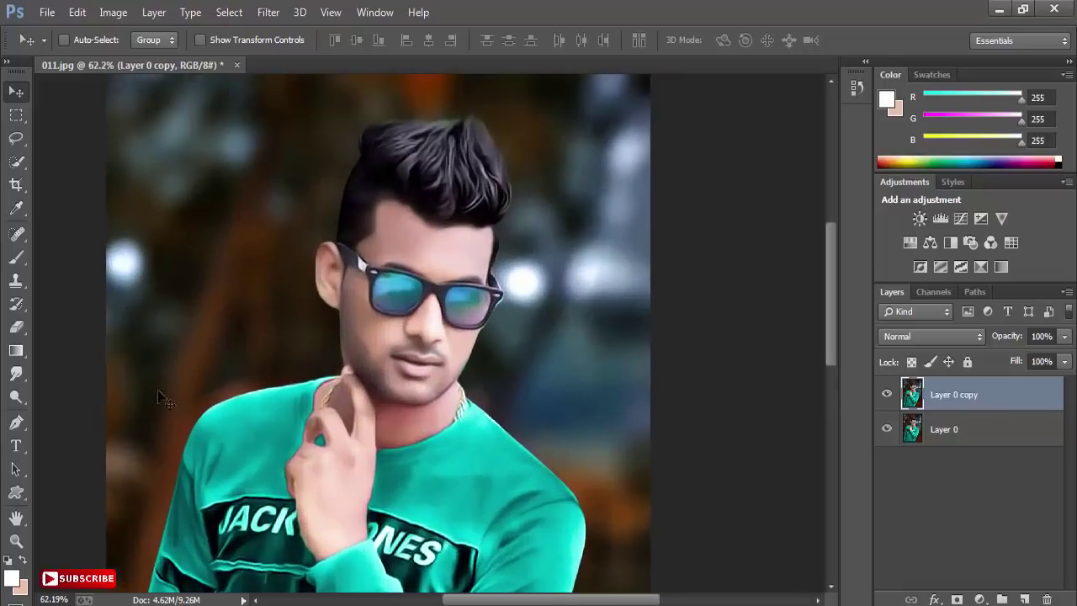
Switch to the Eraser with a 128 px soft brush
{"action": "key", "text": "e"}
{"action": "right_click", "coordinate": [394, 362]}
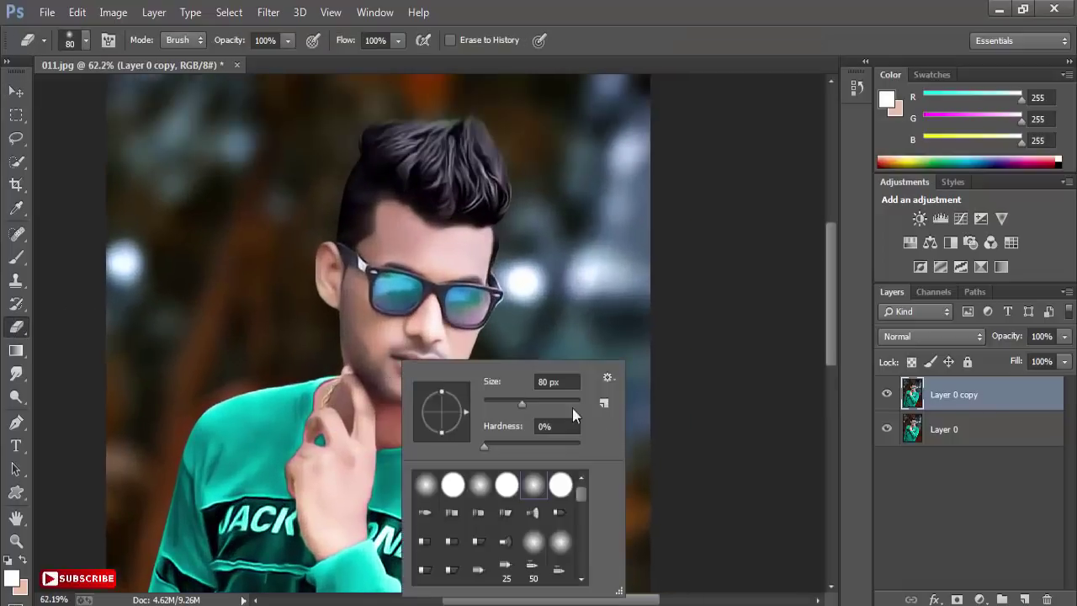
{"action": "left_click_drag", "start_coordinate": [537, 401], "coordinate": [542, 401]}
{"action": "left_click", "coordinate": [736, 334]}
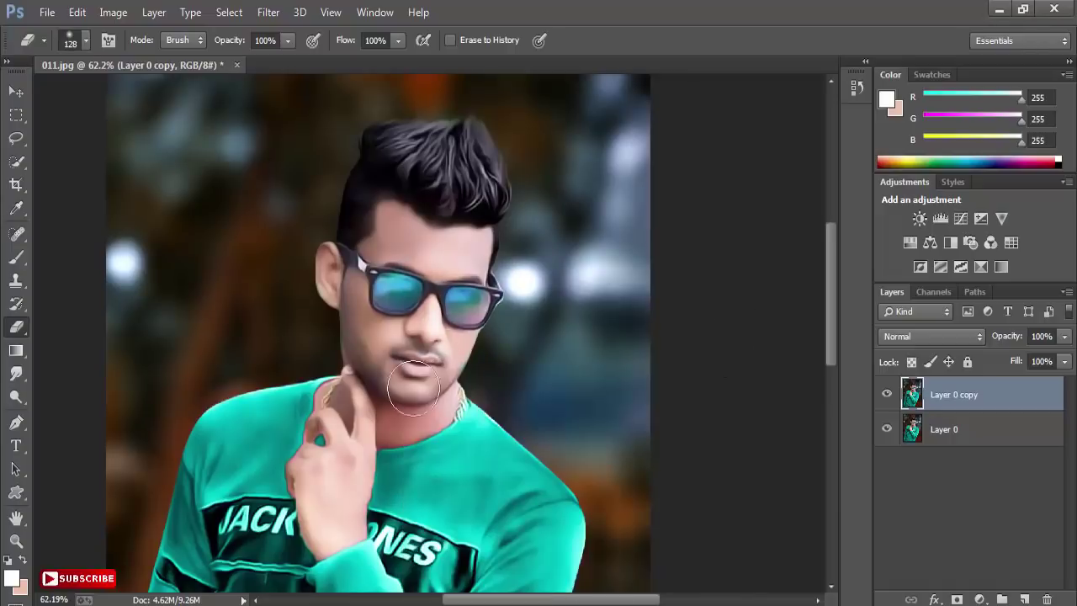
Erase the smoothed copy over the face and neck, then merge it down into Layer 0
{"action": "left_click_drag", "start_coordinate": [351, 363], "coordinate": [358, 403]}
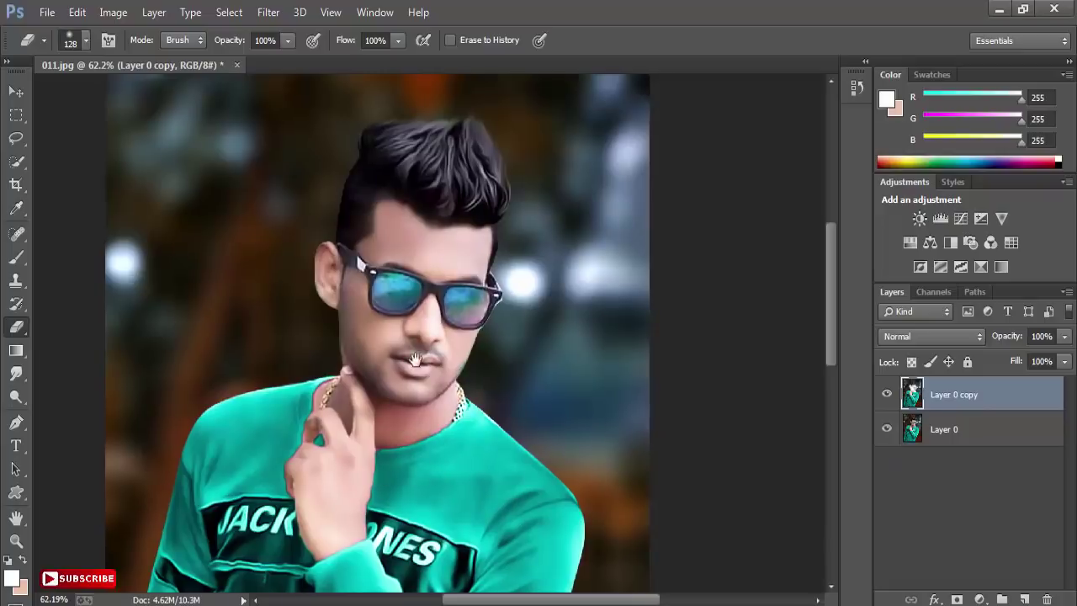
{"action": "left_click_drag", "start_coordinate": [326, 480], "coordinate": [341, 435]}
{"action": "left_click_drag", "start_coordinate": [336, 392], "coordinate": [313, 477]}
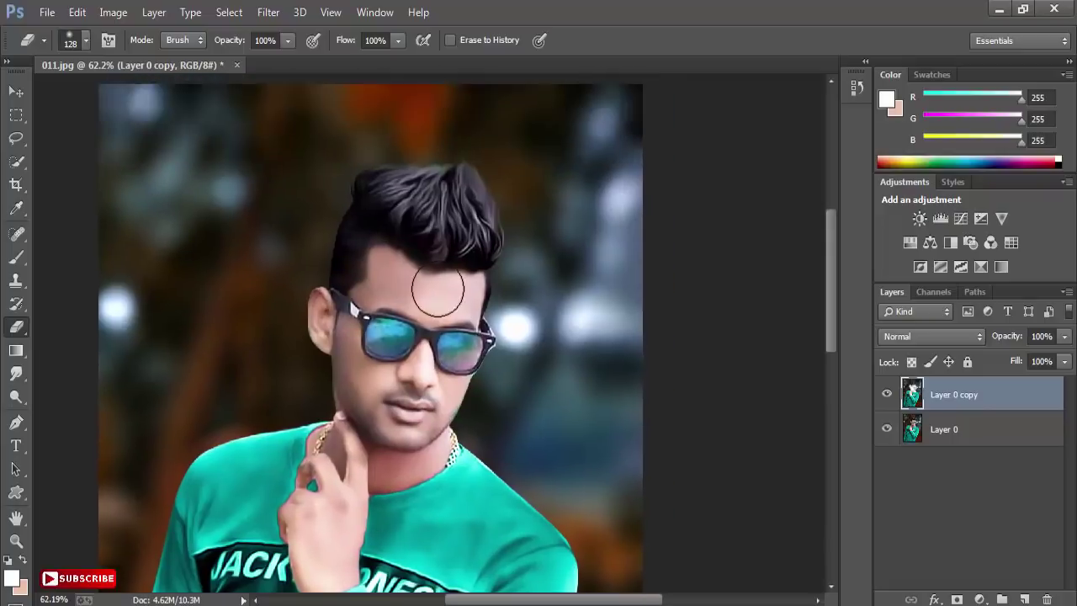
{"action": "scroll", "coordinate": [402, 281], "scroll_direction": "down", "scroll_amount": 2}
{"action": "scroll", "coordinate": [402, 281], "scroll_direction": "down", "scroll_amount": 1}
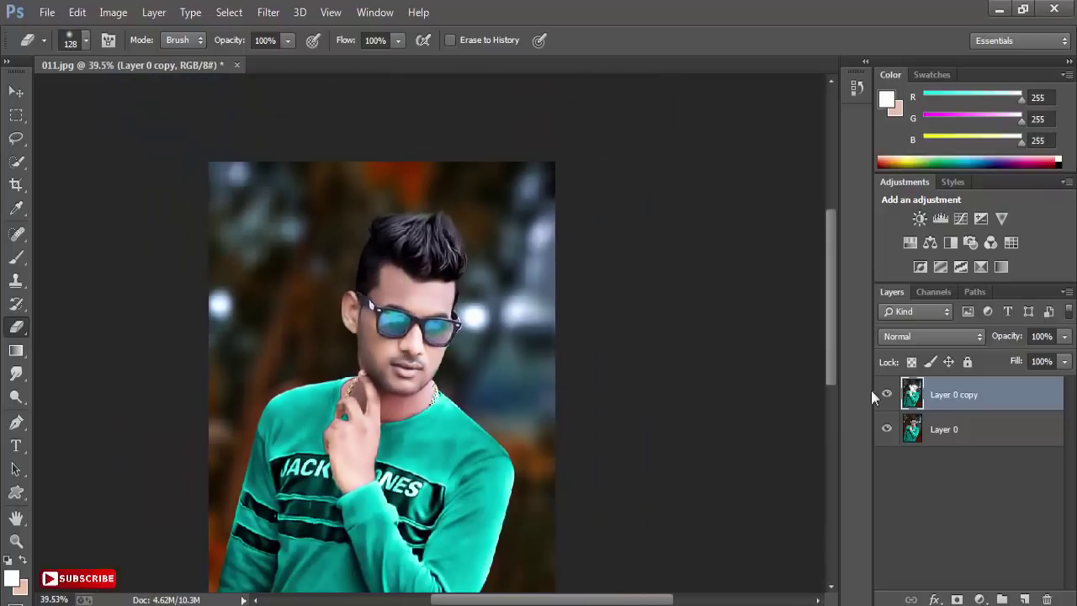
{"action": "right_click", "coordinate": [939, 402]}
{"action": "left_click", "coordinate": [682, 500]}
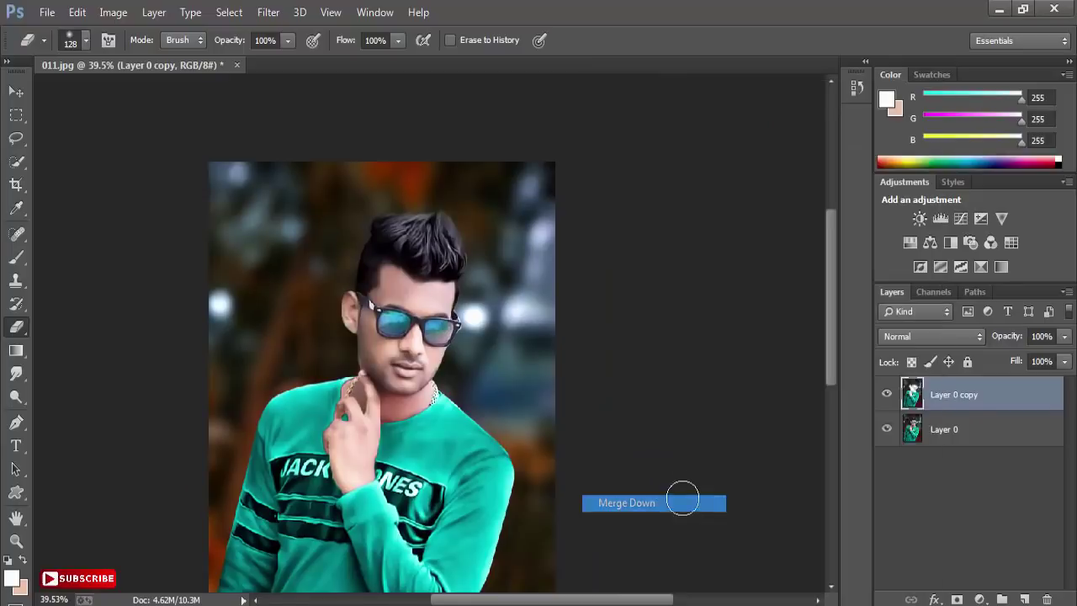
In the Camera Raw filter, set Highlights +6, Blacks -1 and Clarity +24
{"action": "left_click", "coordinate": [271, 12]}
{"action": "left_click", "coordinate": [337, 113]}
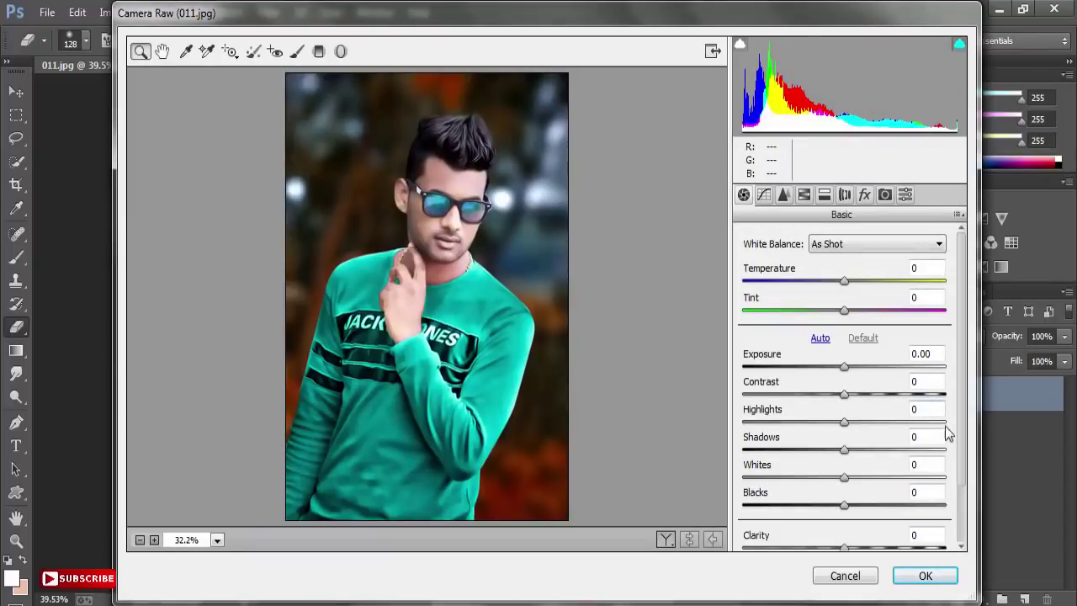
{"action": "left_click_drag", "start_coordinate": [860, 424], "coordinate": [850, 424]}
{"action": "left_click_drag", "start_coordinate": [844, 506], "coordinate": [841, 508]}
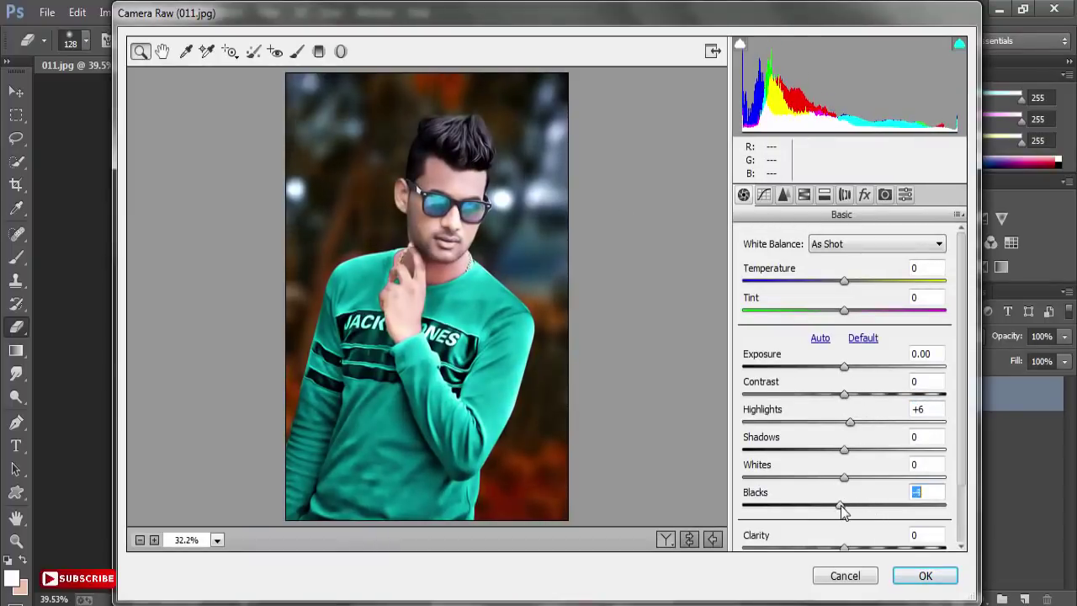
{"action": "scroll", "coordinate": [880, 514], "scroll_direction": "down", "scroll_amount": 1}
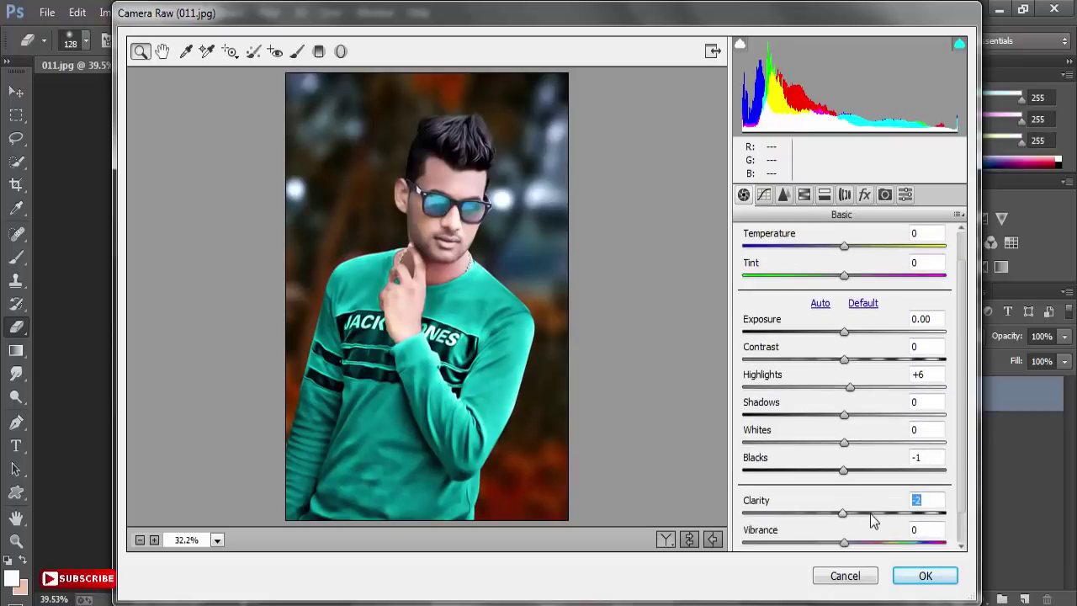
{"action": "left_click", "coordinate": [870, 513]}
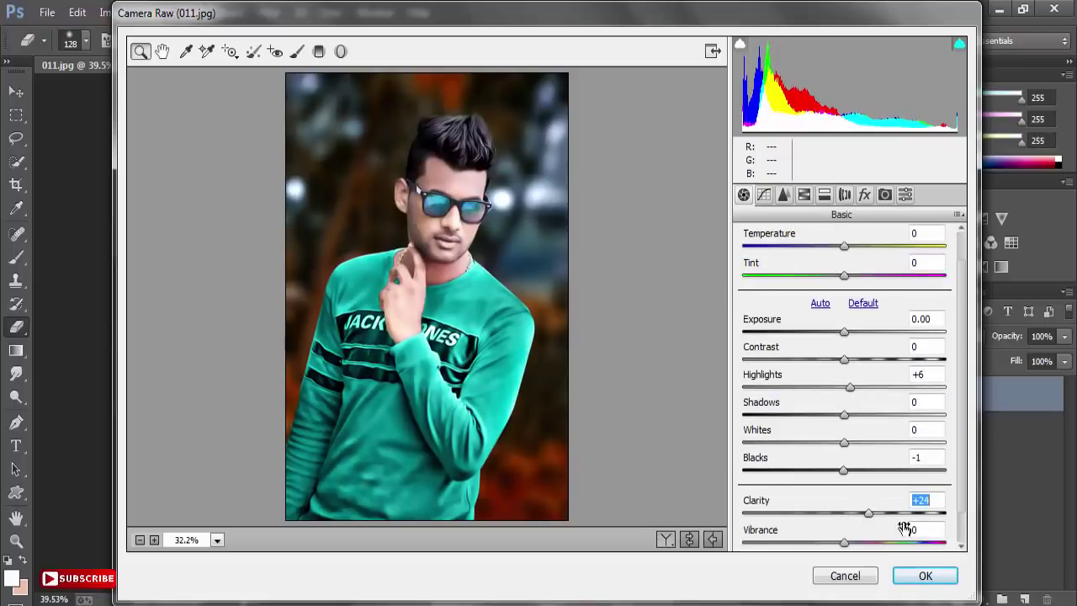
In HSL/Grayscale Luminance, raise Oranges to +7 and Aquas to +17
{"action": "left_click", "coordinate": [804, 194]}
{"action": "left_click", "coordinate": [843, 263]}
{"action": "left_click", "coordinate": [861, 352]}
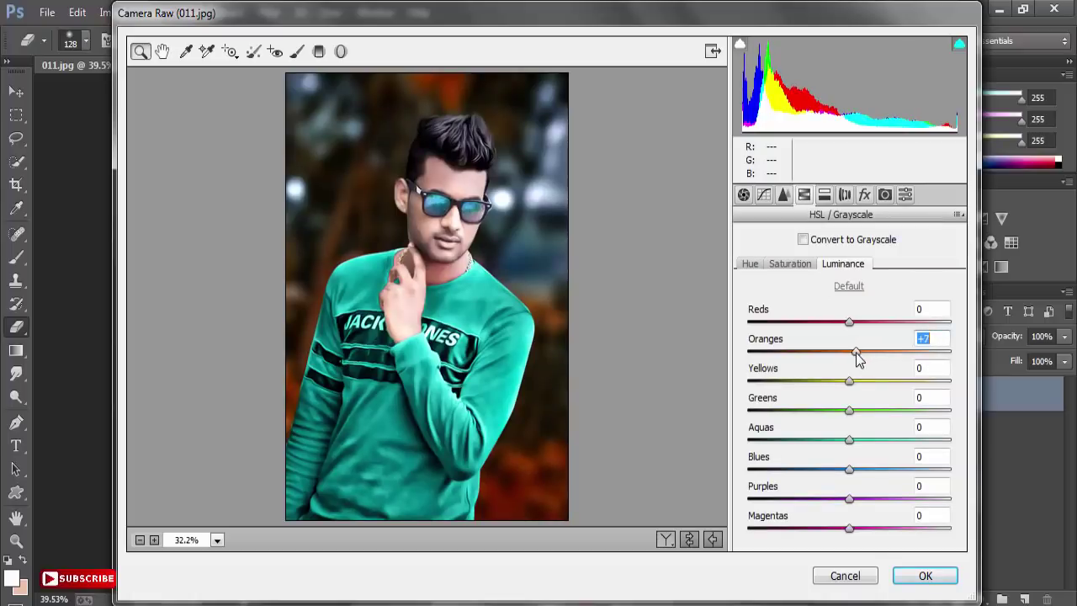
{"action": "left_click", "coordinate": [875, 439]}
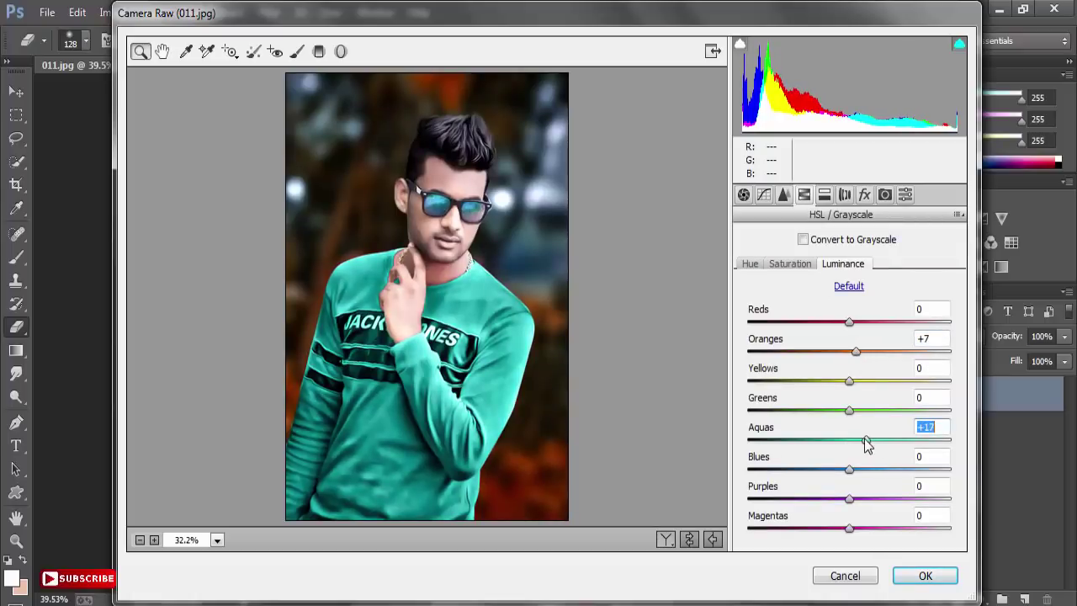
{"action": "left_click", "coordinate": [924, 577]}
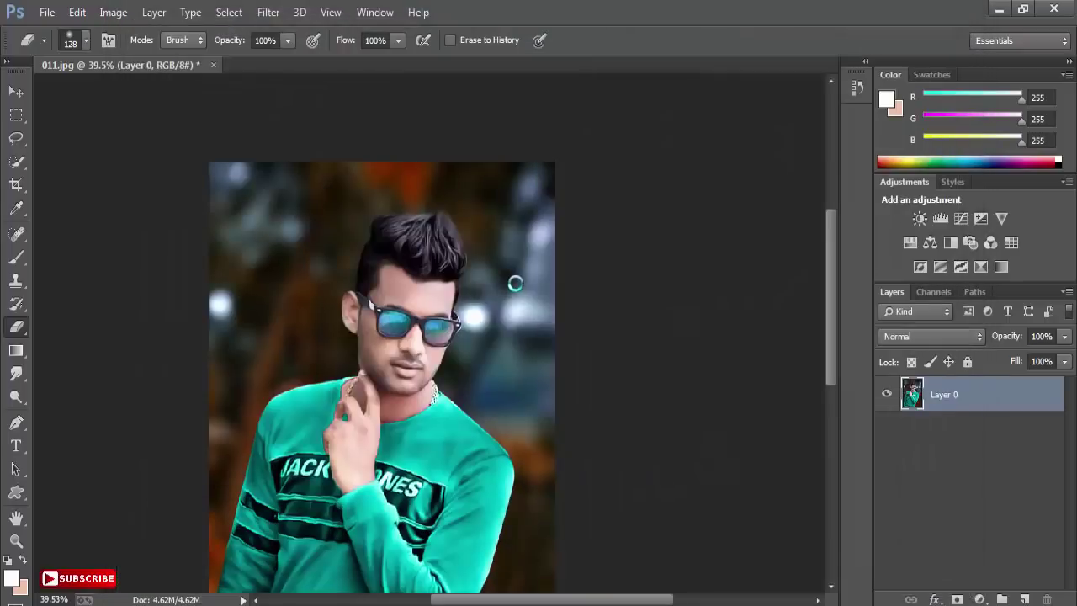
{"action": "scroll", "coordinate": [473, 239], "scroll_direction": "down", "scroll_amount": 2}
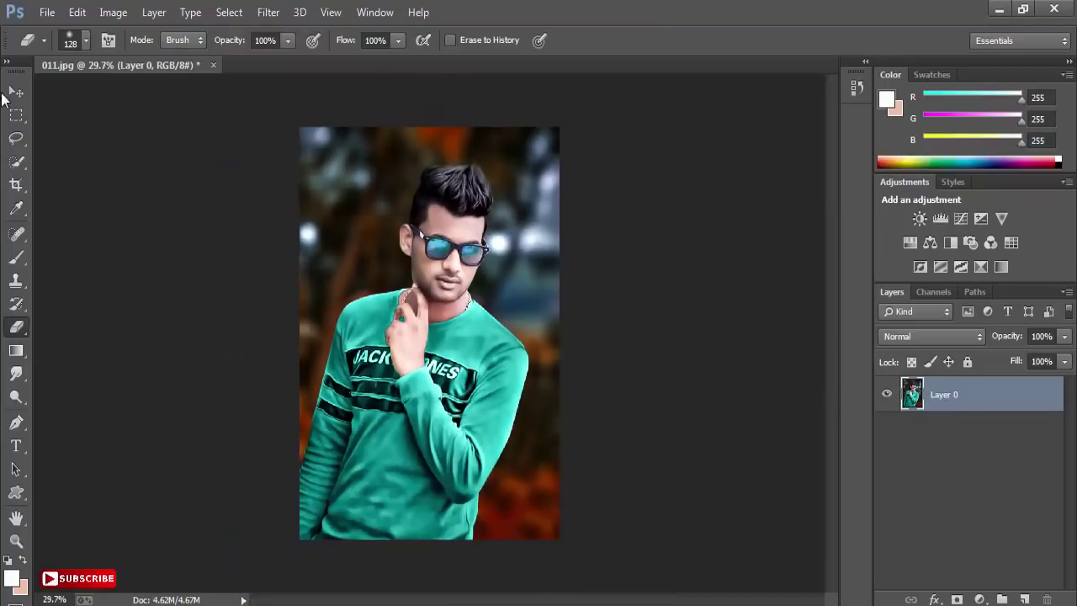
{"action": "left_click", "coordinate": [15, 91]}
{"action": "scroll", "coordinate": [442, 274], "scroll_direction": "up", "scroll_amount": 1}
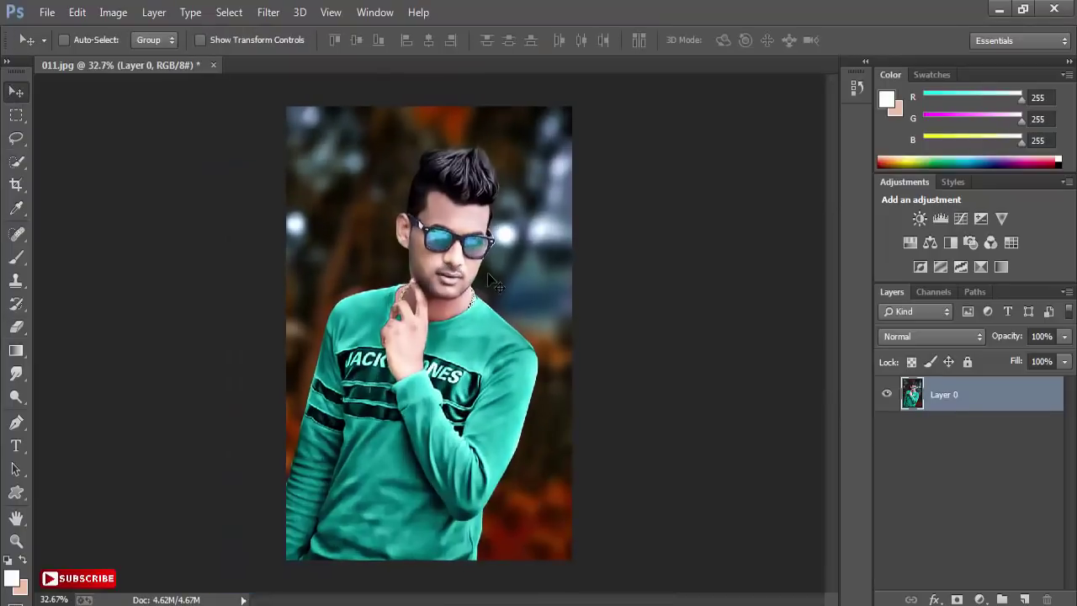